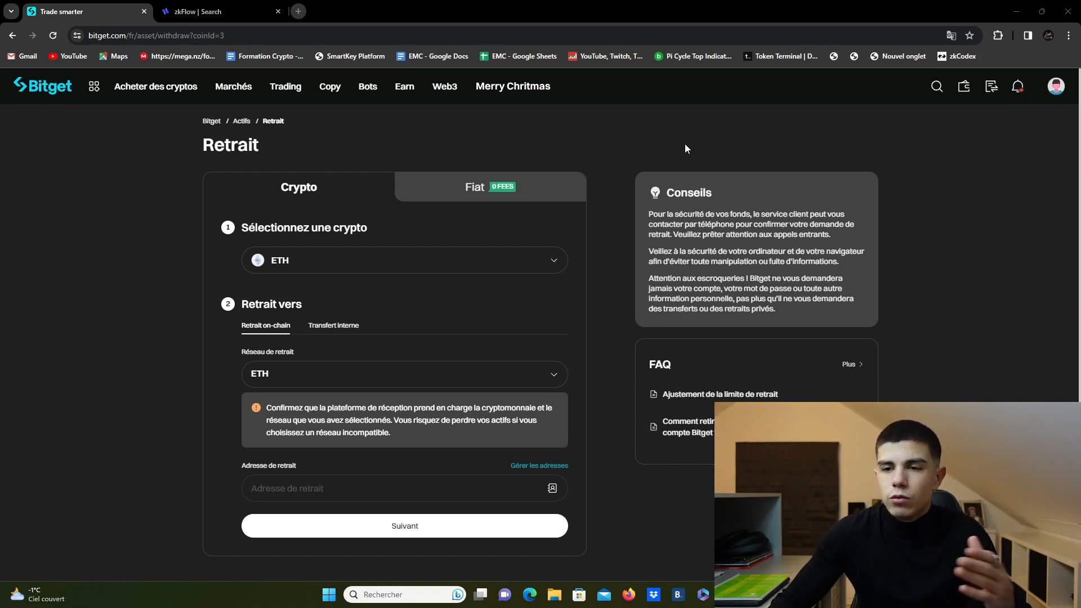
Step: Copy the MetaMask wallet address and paste it as the withdrawal address for ETH on the ETH network
{"action": "left_click", "coordinate": [999, 35]}
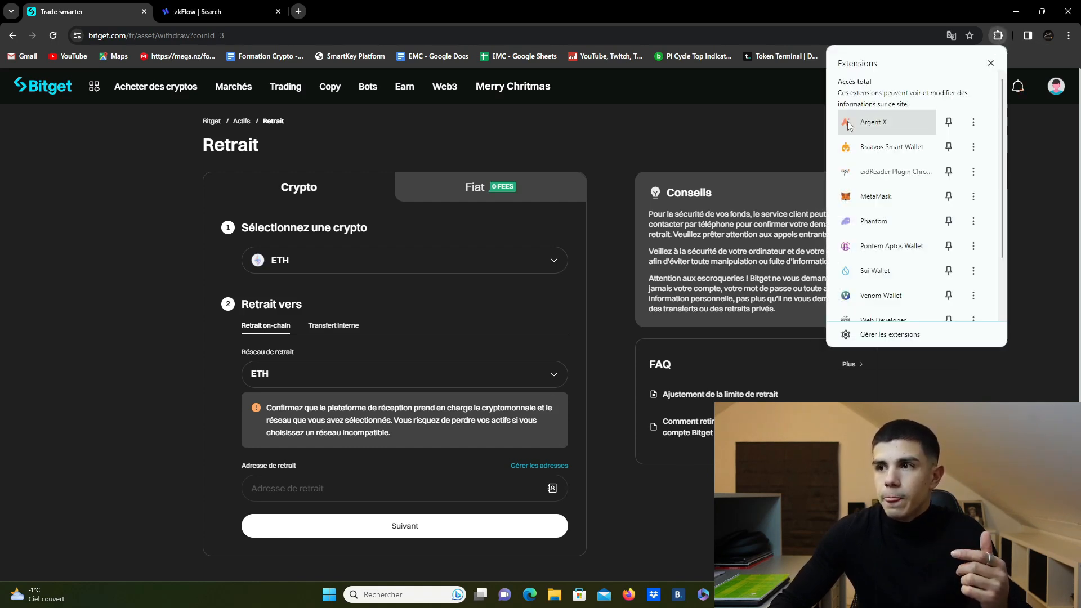
{"action": "left_click", "coordinate": [872, 197]}
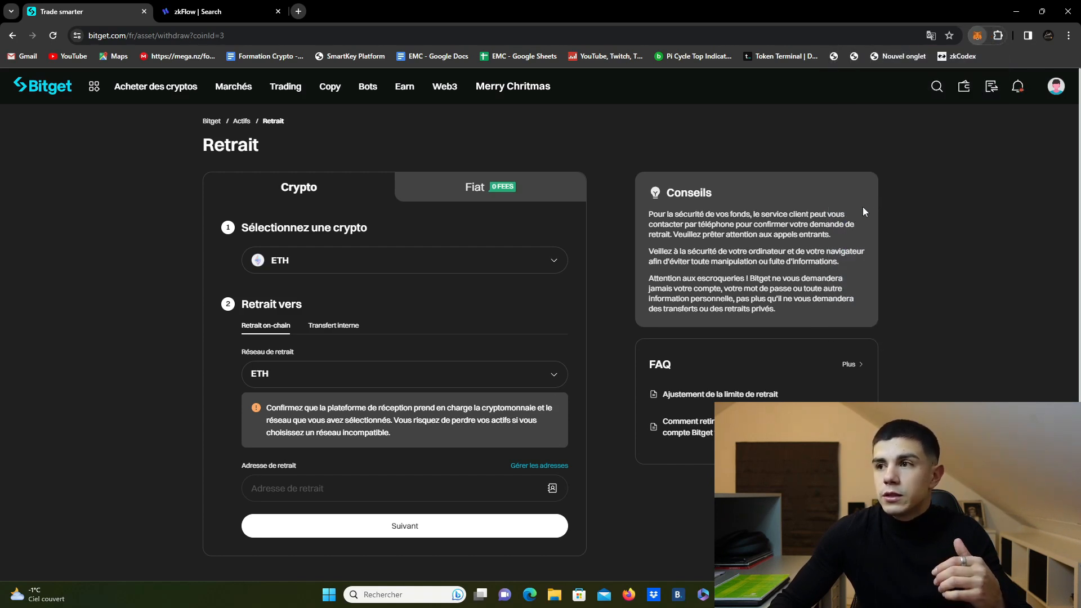
{"action": "left_click", "coordinate": [913, 102]}
{"action": "left_click", "coordinate": [297, 196]}
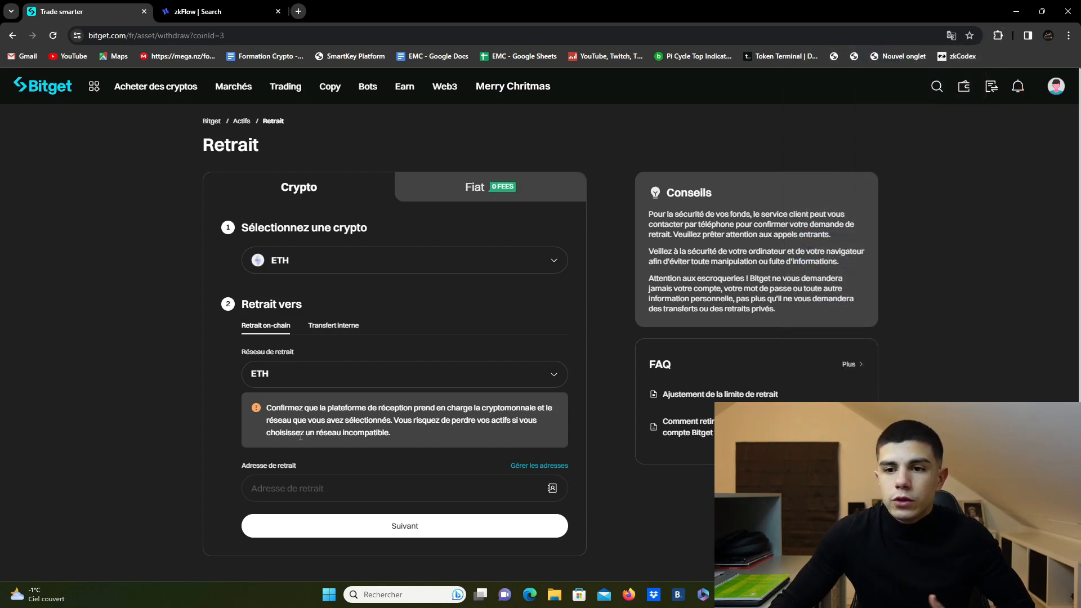
{"action": "left_click", "coordinate": [294, 489]}
{"action": "right_click", "coordinate": [286, 491]}
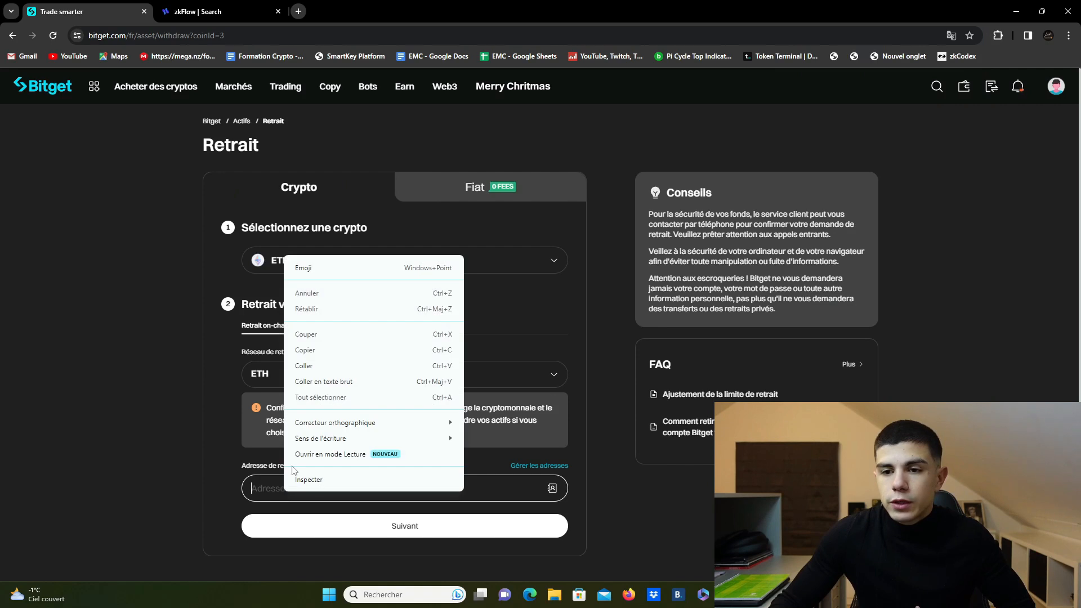
{"action": "left_click", "coordinate": [296, 366]}
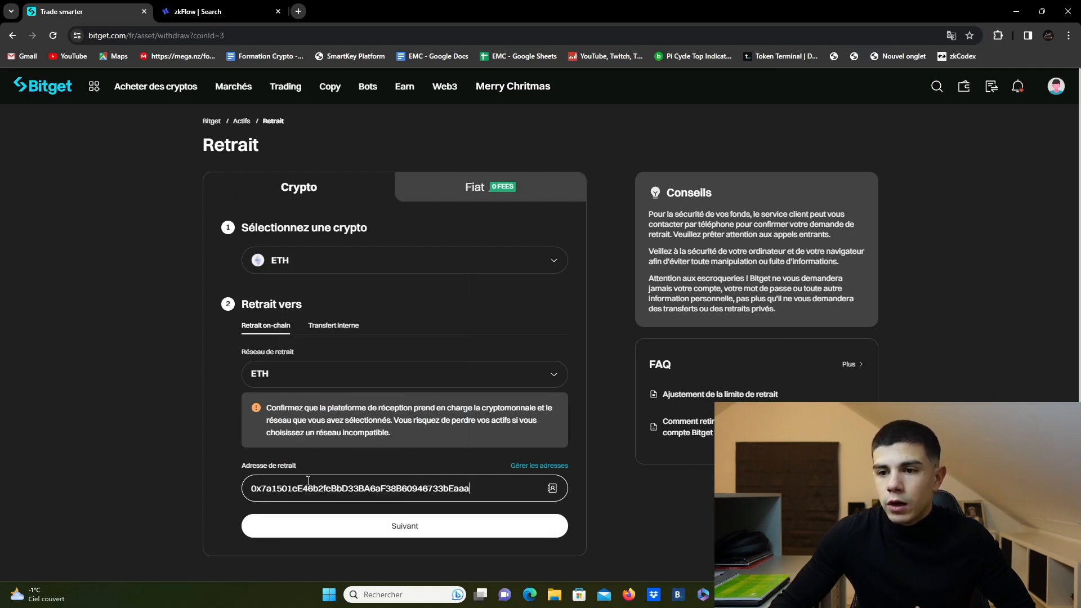
Step: Check the pasted withdrawal address against the MetaMask wallet and continue to the withdrawal amount
{"action": "left_click", "coordinate": [998, 36]}
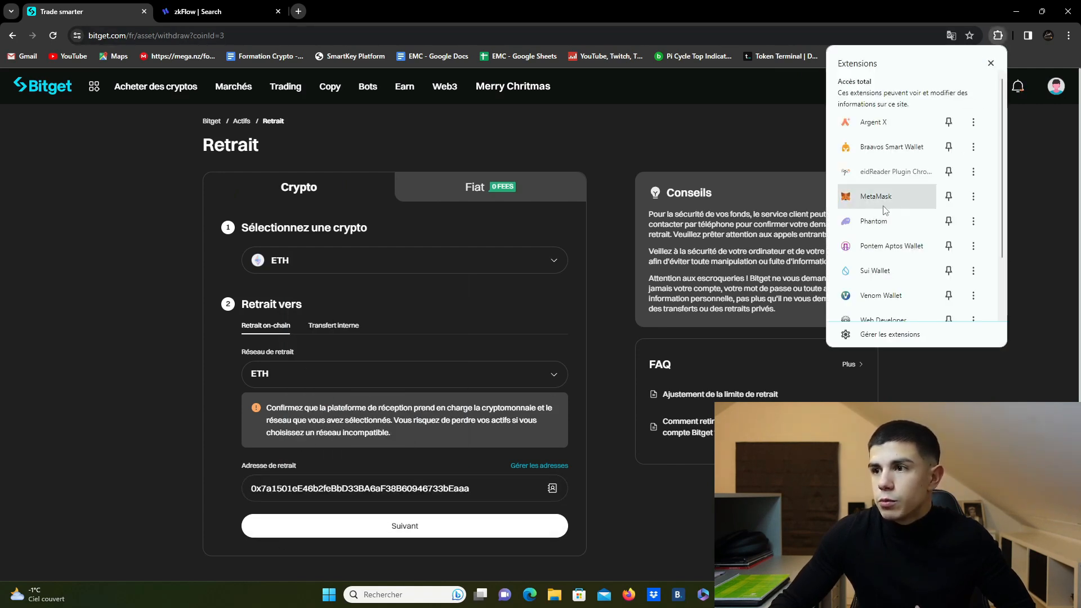
{"action": "left_click", "coordinate": [883, 204]}
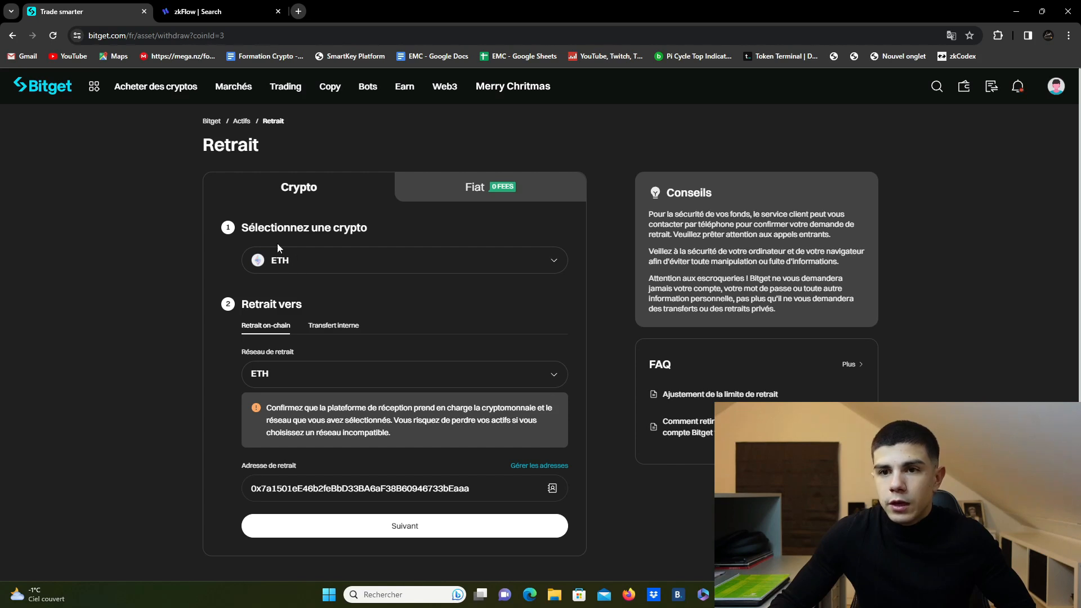
{"action": "scroll", "coordinate": [272, 224], "scroll_direction": "down", "scroll_amount": 1}
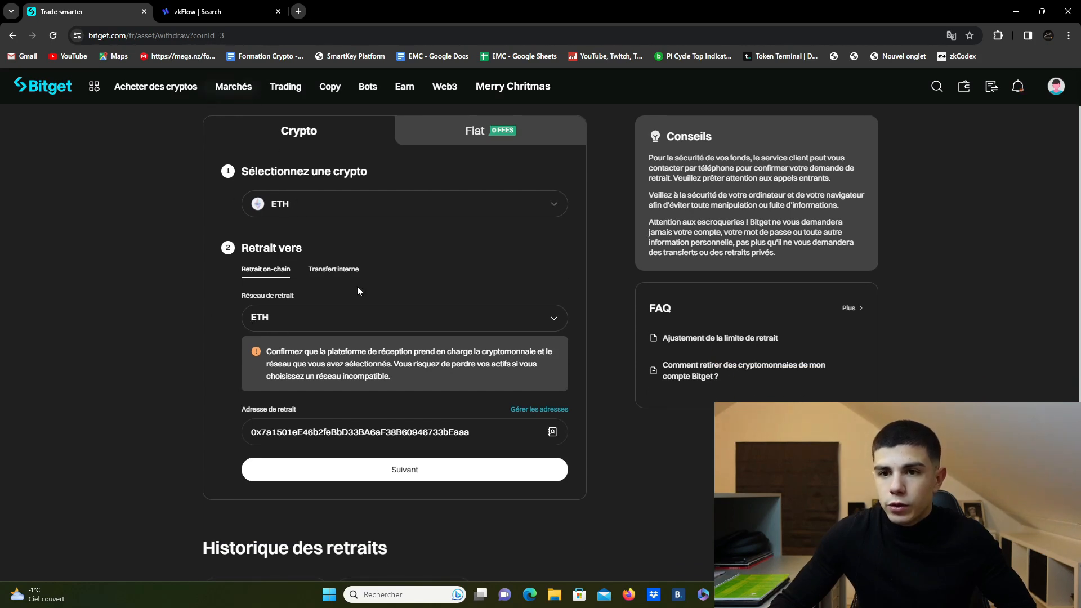
{"action": "left_click", "coordinate": [404, 471]}
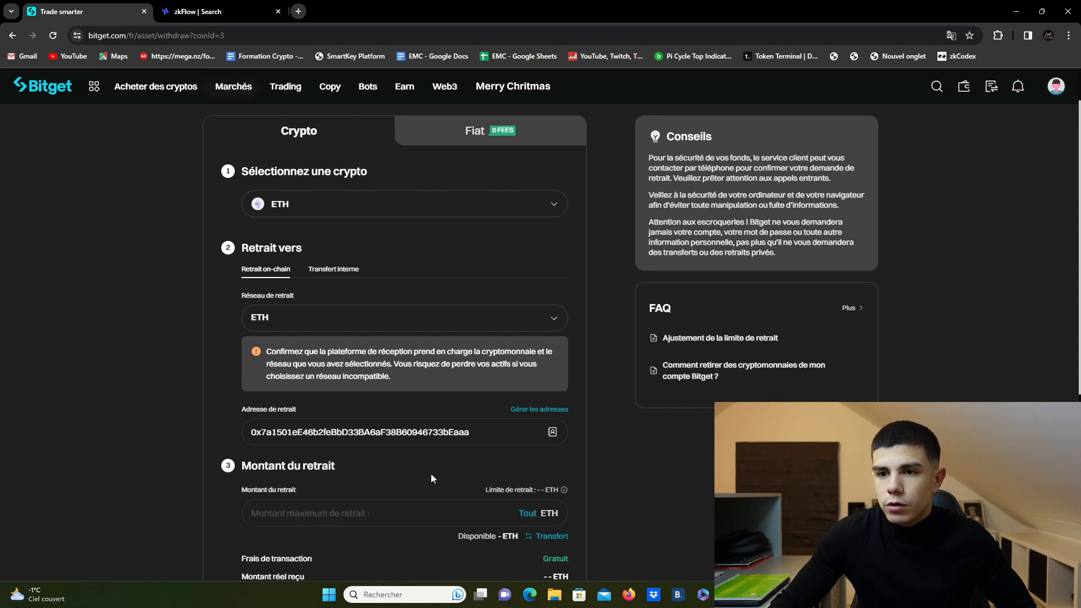
Step: Request a withdrawal of the entire available ETH balance and accept the withdrawal confirmation agreement
{"action": "scroll", "coordinate": [445, 406], "scroll_direction": "down", "scroll_amount": 1}
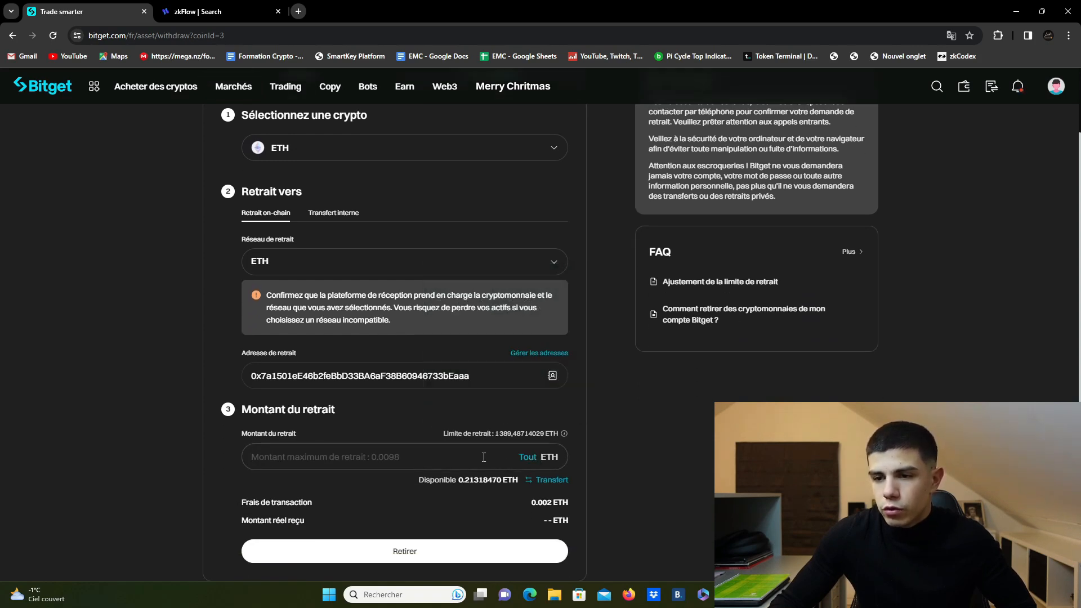
{"action": "left_click", "coordinate": [528, 457]}
{"action": "scroll", "coordinate": [651, 422], "scroll_direction": "down", "scroll_amount": 1}
{"action": "scroll", "coordinate": [622, 422], "scroll_direction": "down", "scroll_amount": 1}
{"action": "left_click", "coordinate": [389, 440]}
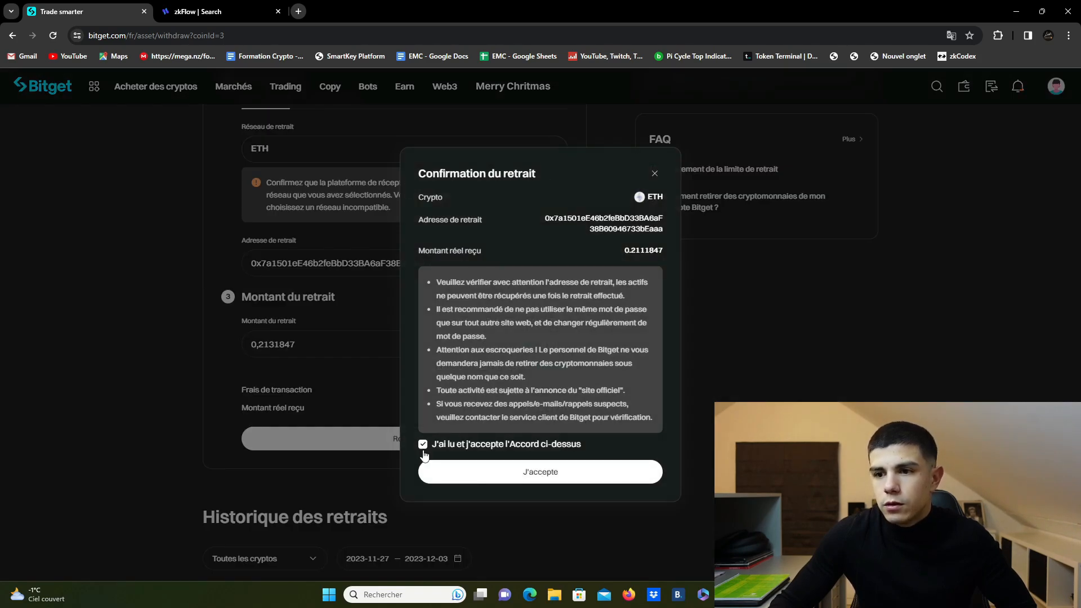
{"action": "left_click", "coordinate": [541, 472]}
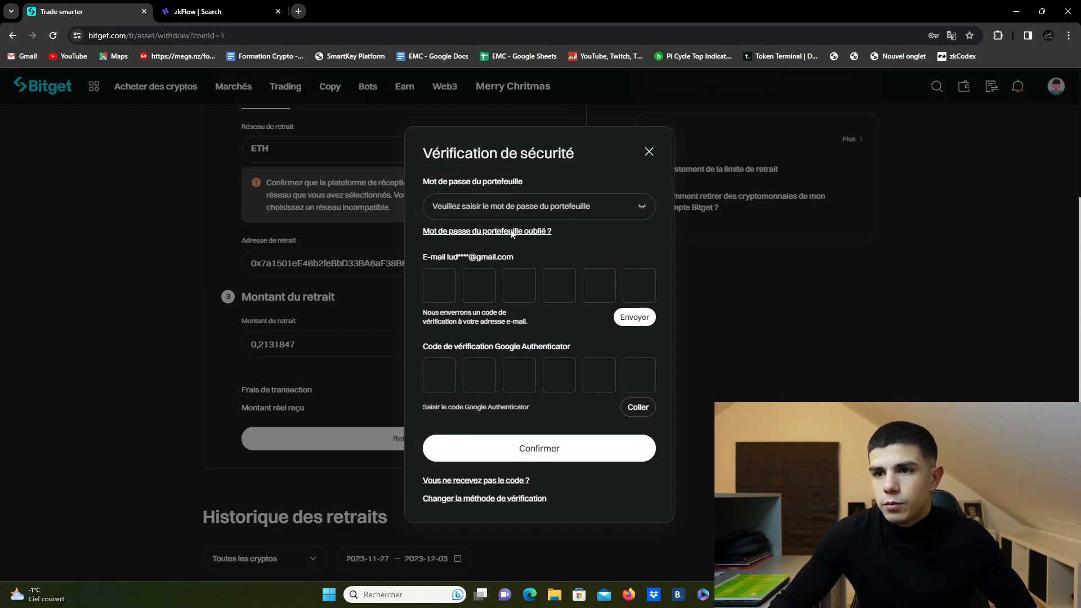
Step: Complete the security verification with the wallet password, e-mail code and Google Authenticator code, and close the Bitget page
{"action": "left_click", "coordinate": [514, 206]}
{"action": "left_click", "coordinate": [503, 170]}
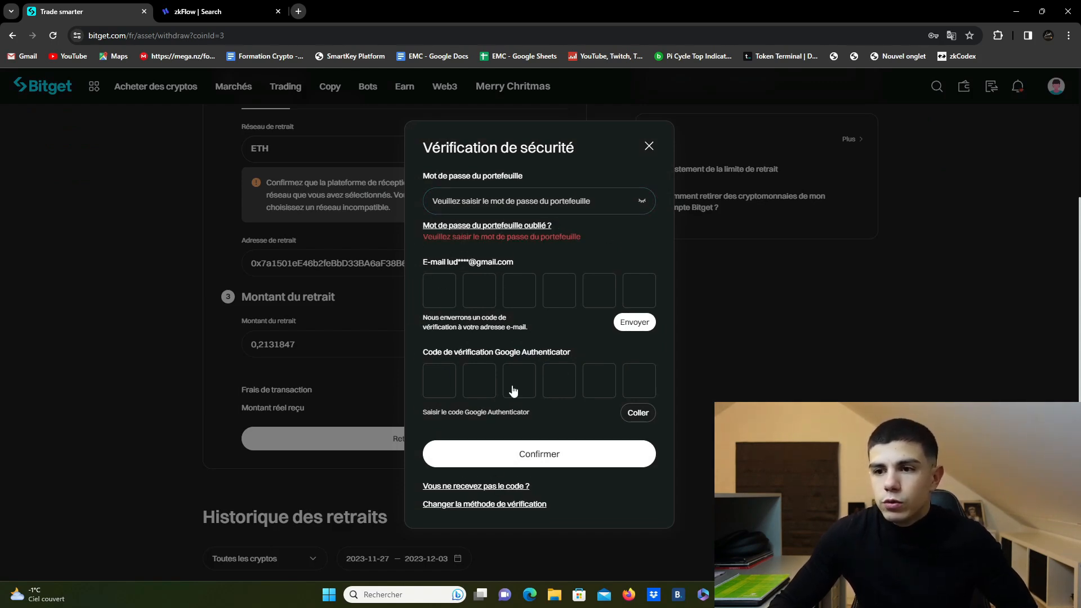
{"action": "left_click", "coordinate": [534, 207]}
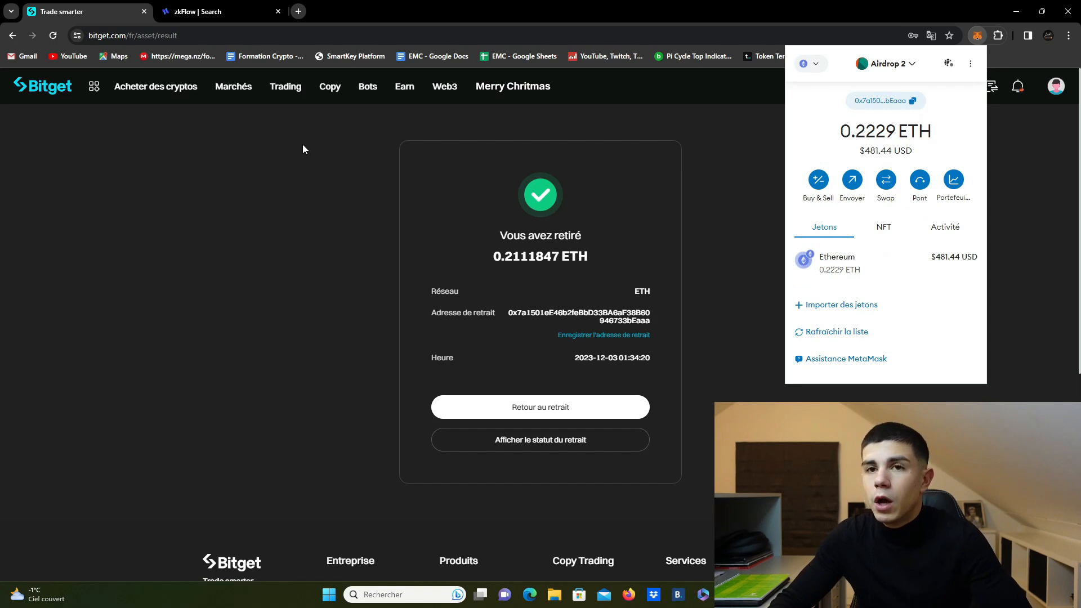
{"action": "left_click", "coordinate": [145, 12]}
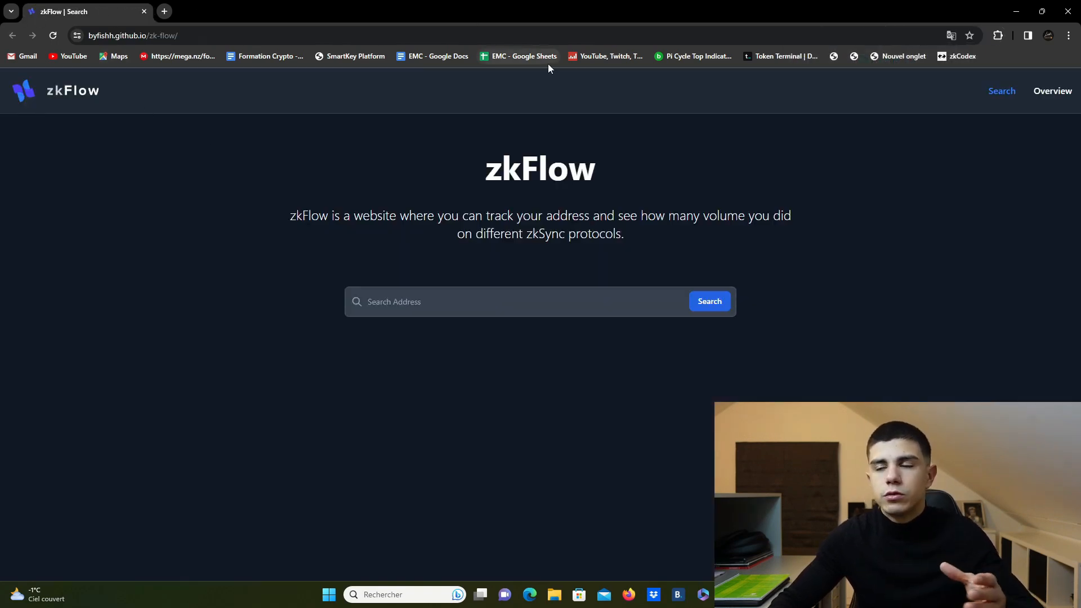
Step: Open MetaMask's network selection and go to the page for adding a network
{"action": "left_click", "coordinate": [998, 35]}
{"action": "left_click", "coordinate": [883, 197]}
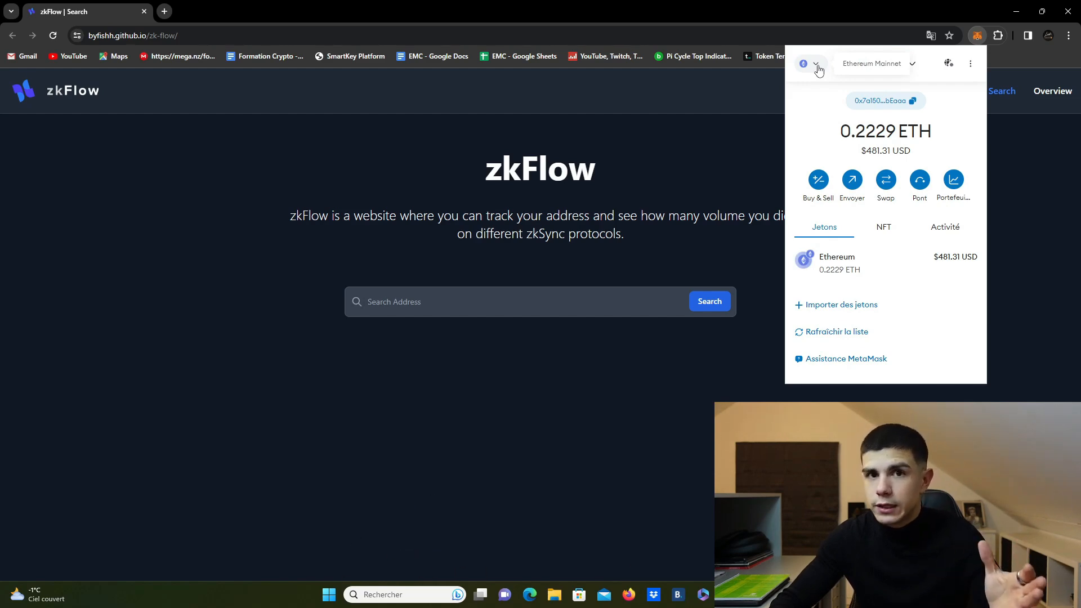
{"action": "left_click", "coordinate": [815, 65]}
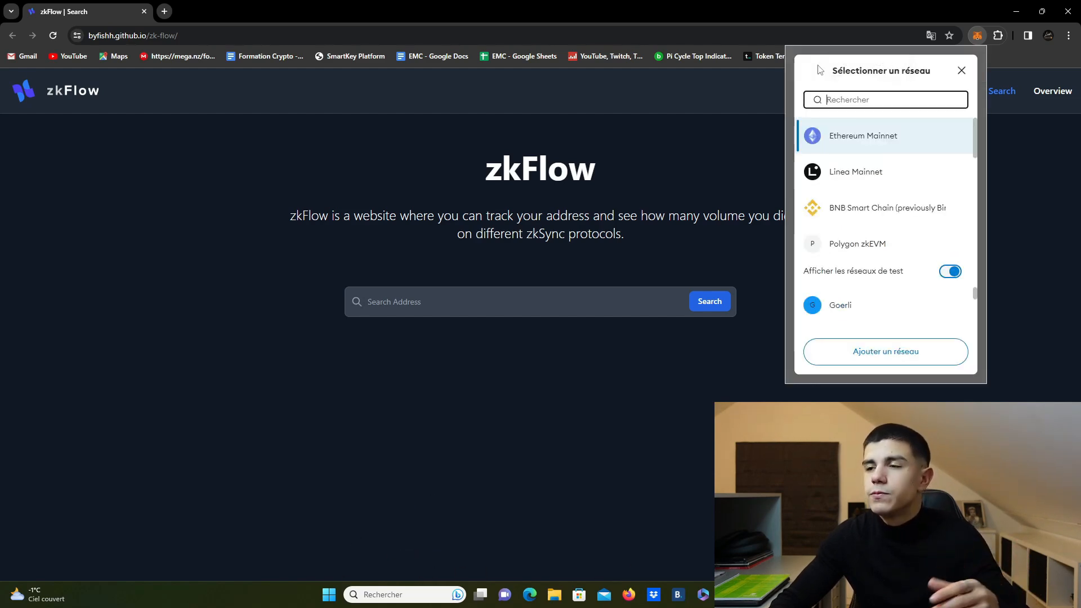
{"action": "left_click", "coordinate": [964, 75]}
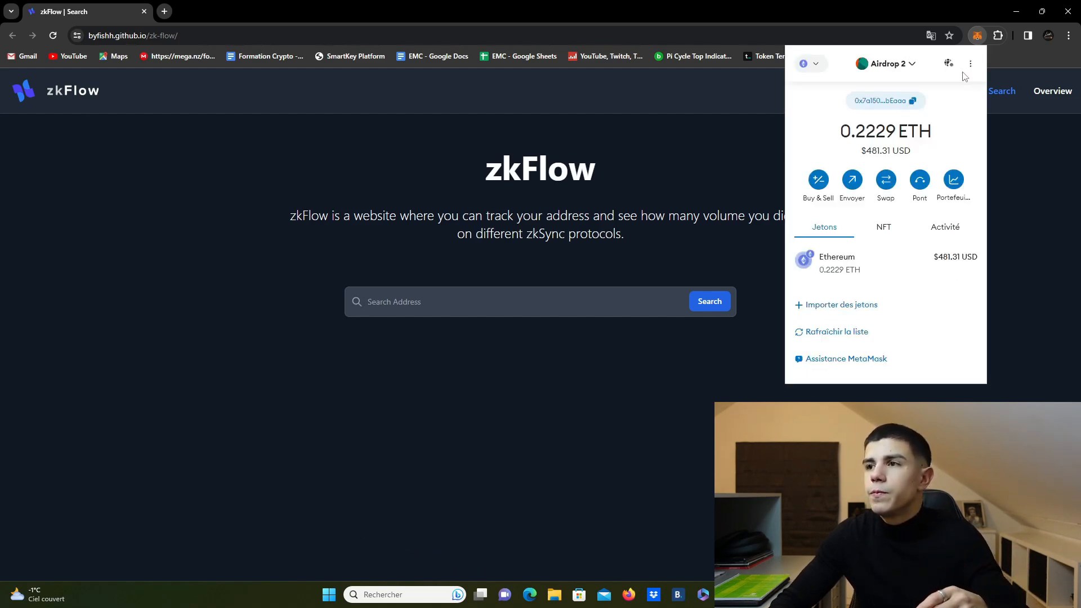
{"action": "left_click", "coordinate": [816, 67]}
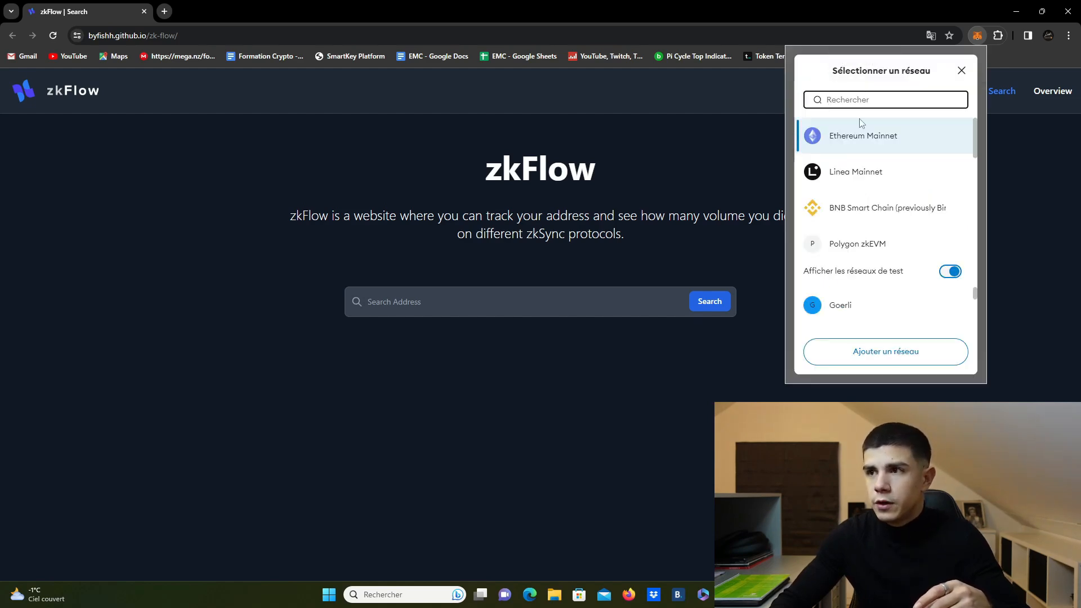
{"action": "left_click", "coordinate": [876, 359]}
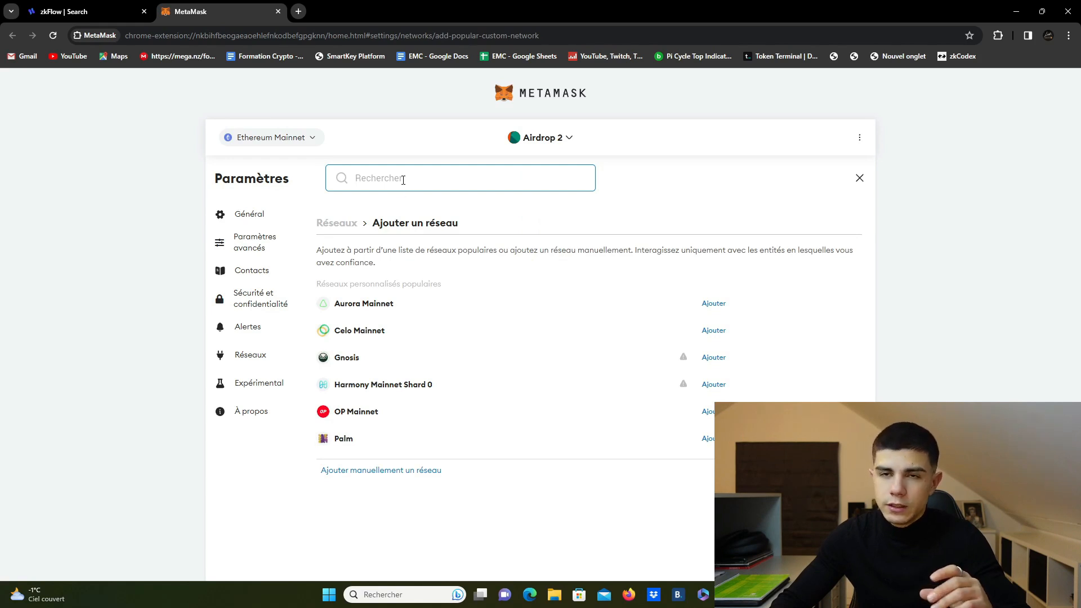
Step: Search the MetaMask settings for "zksync"
{"action": "type", "text": "zksy"}
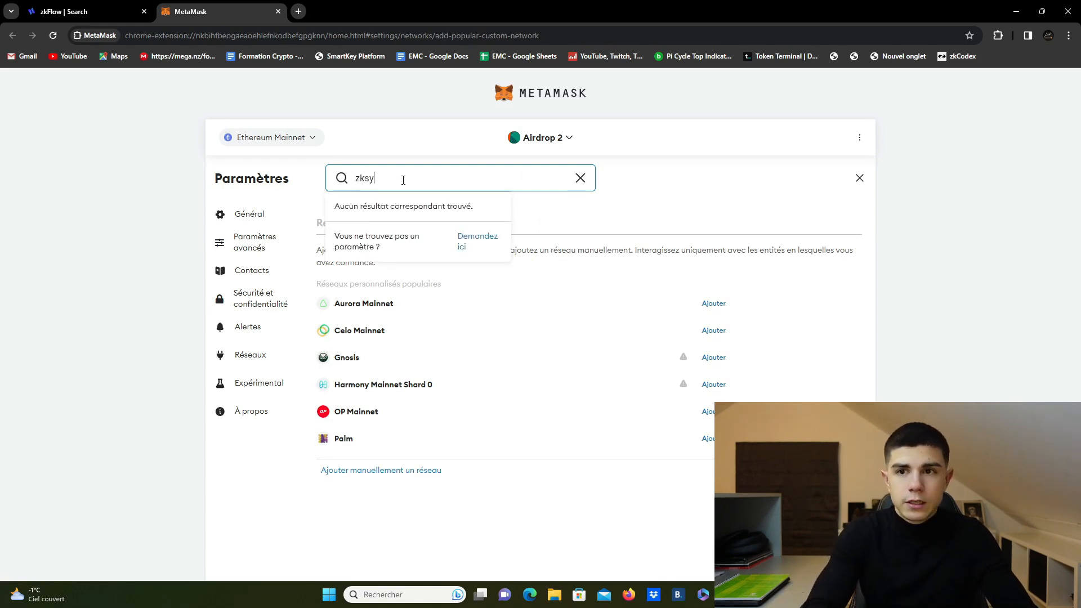
{"action": "type", "text": "nc"}
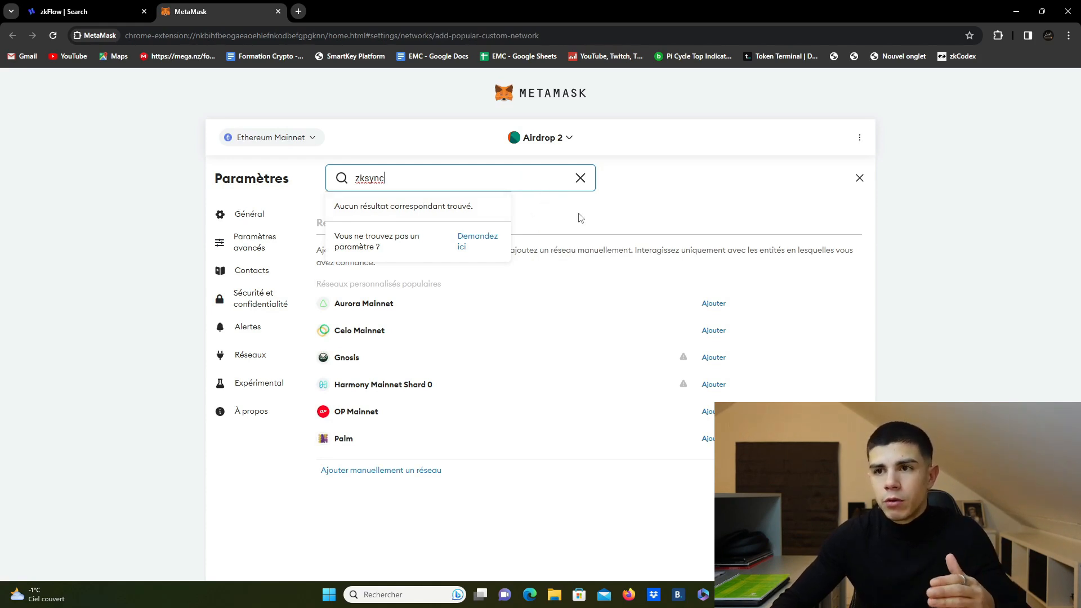
{"action": "left_click", "coordinate": [765, 214]}
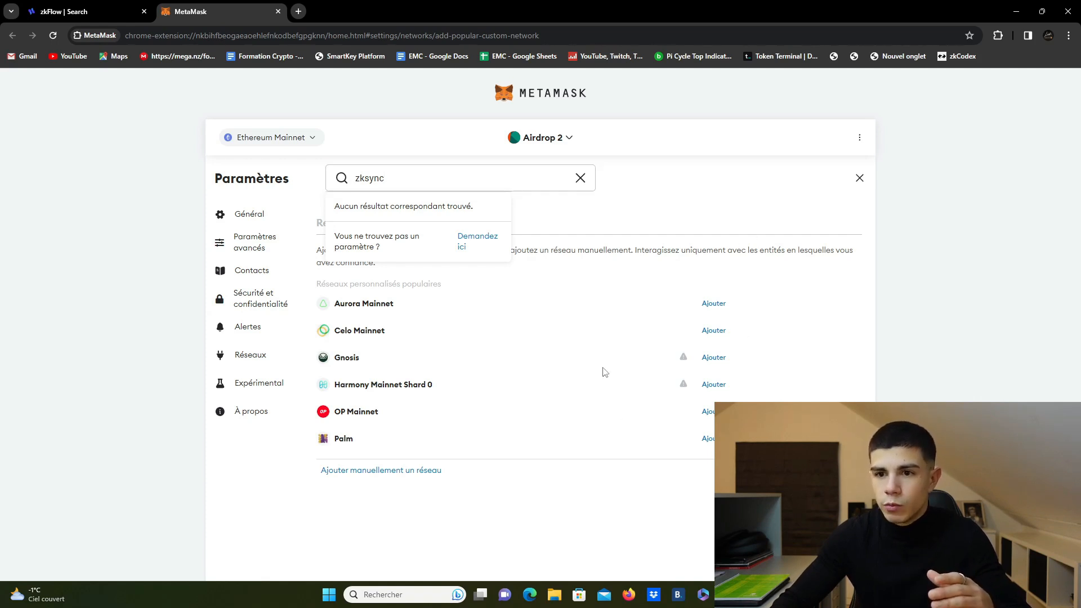
{"action": "left_click", "coordinate": [394, 176]}
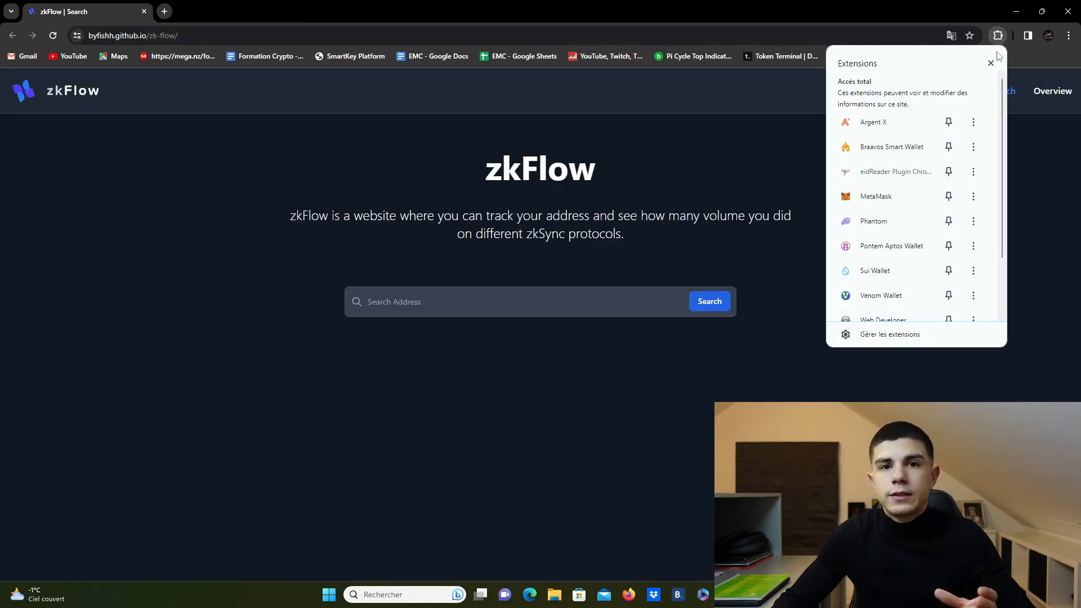
Step: Copy the MetaMask wallet address and look it up in zkFlow
{"action": "left_click", "coordinate": [886, 196]}
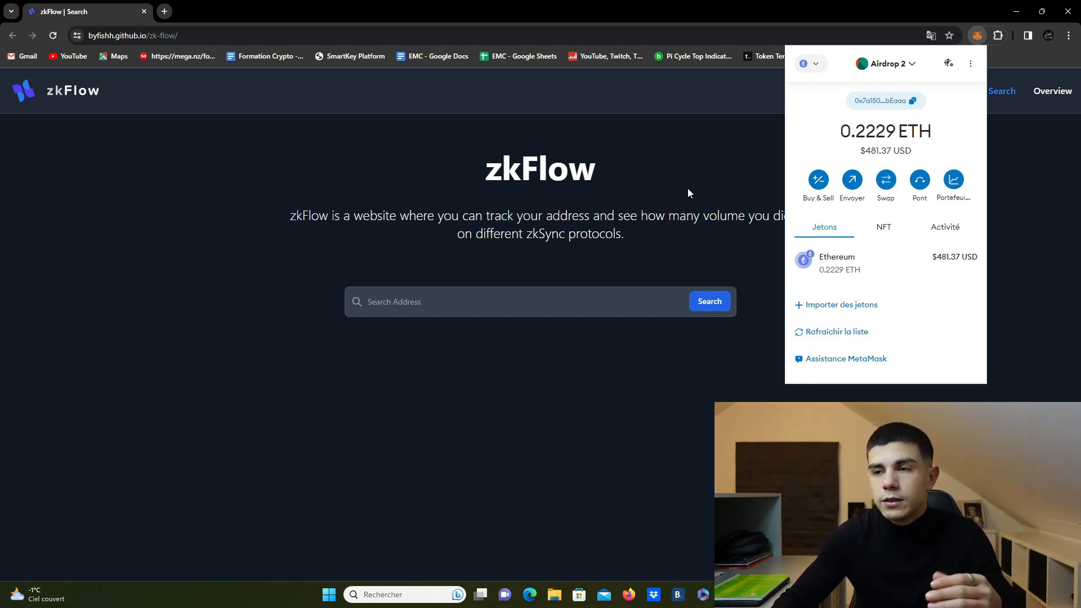
{"action": "left_click", "coordinate": [896, 102]}
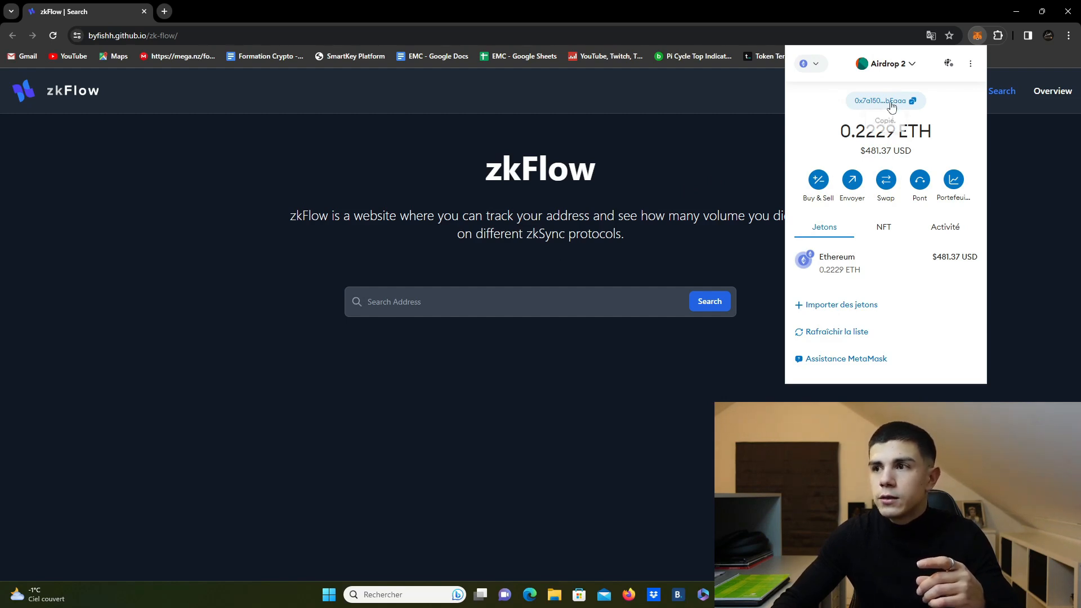
{"action": "right_click", "coordinate": [413, 304]}
{"action": "left_click", "coordinate": [496, 414]}
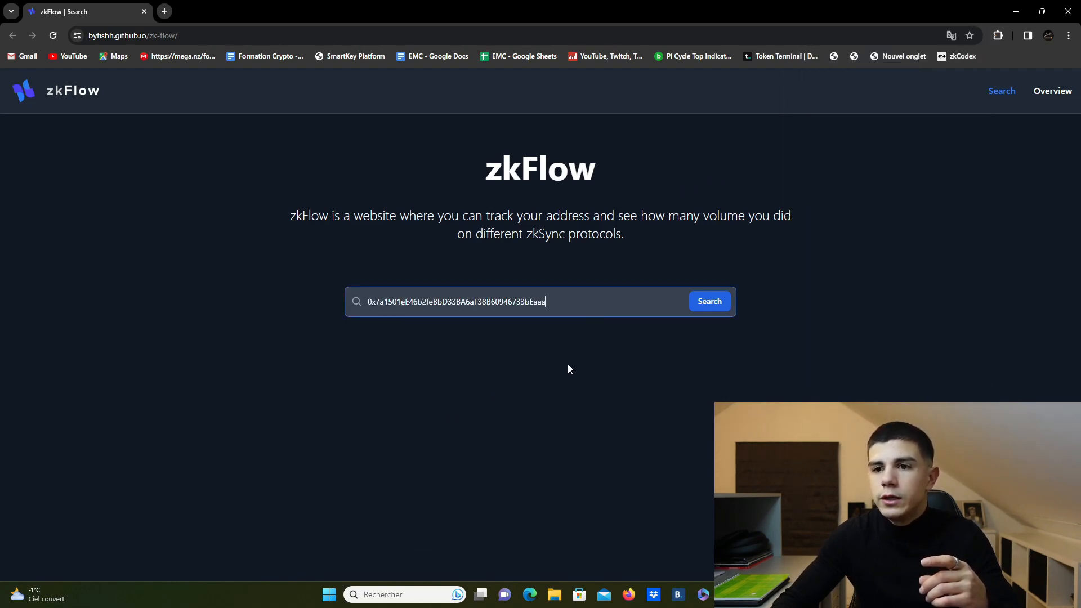
{"action": "left_click", "coordinate": [720, 303]}
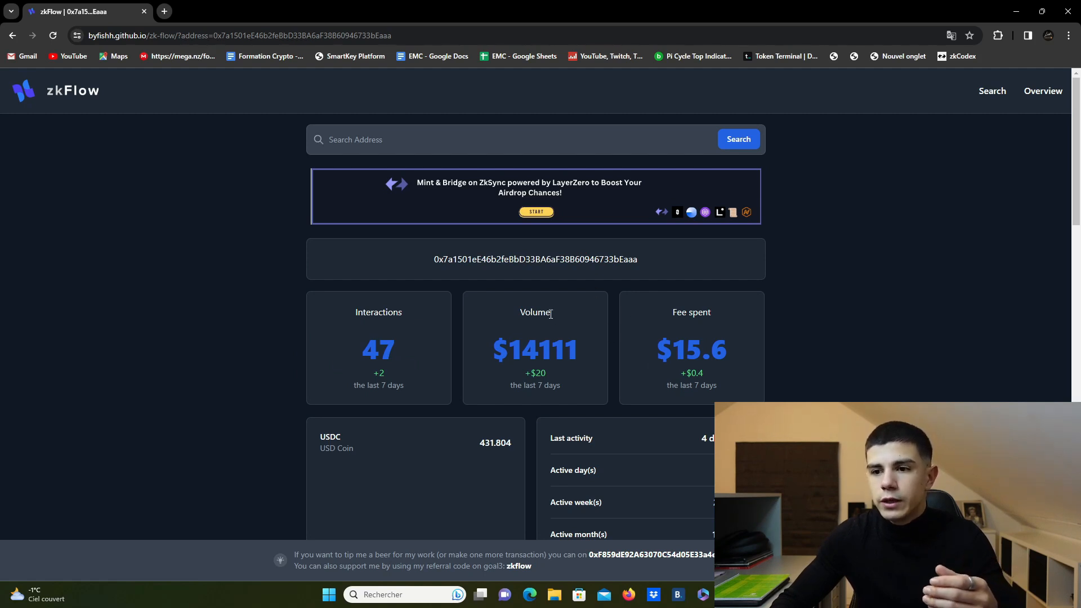
Step: Examine the wallet's zkSync protocol list, comparing interactions, last activity and volume for used and unused protocols
{"action": "scroll", "coordinate": [551, 312], "scroll_direction": "down", "scroll_amount": 7}
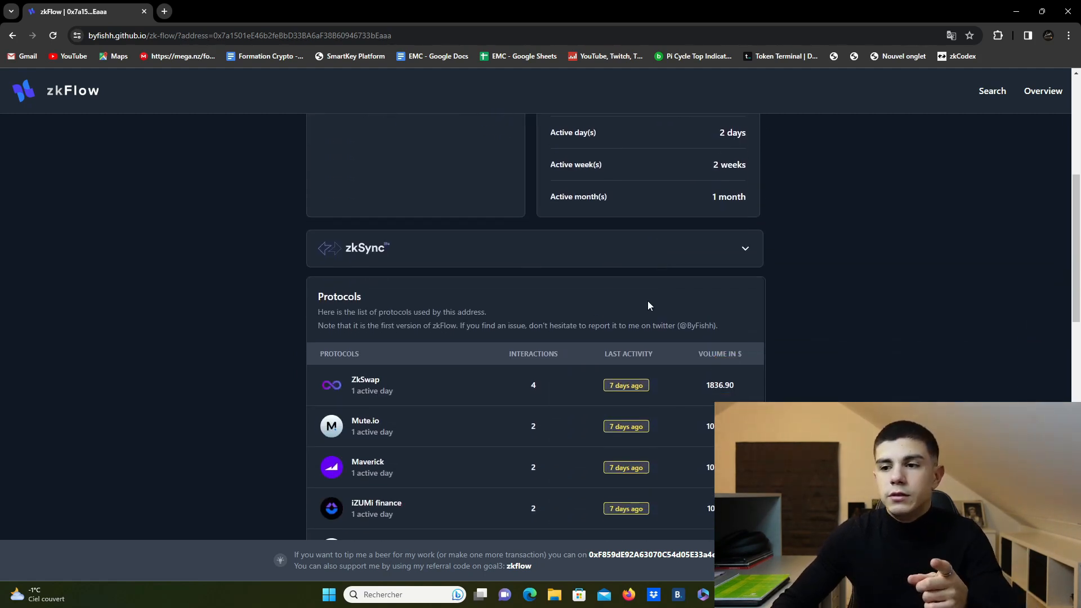
{"action": "scroll", "coordinate": [597, 316], "scroll_direction": "down", "scroll_amount": 2}
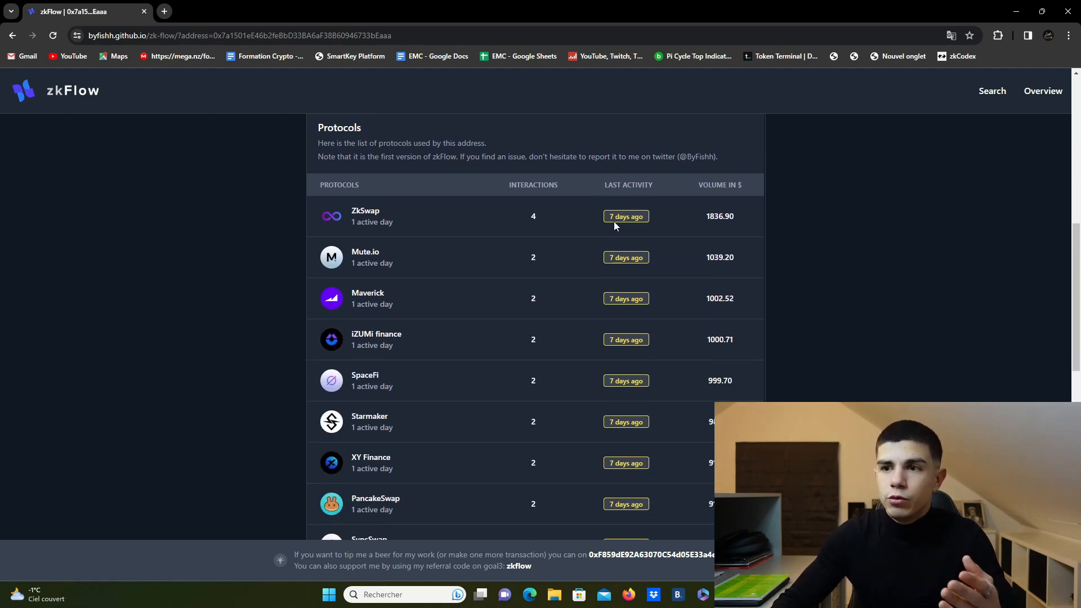
{"action": "scroll", "coordinate": [629, 272], "scroll_direction": "down", "scroll_amount": 1}
{"action": "scroll", "coordinate": [630, 272], "scroll_direction": "down", "scroll_amount": 7}
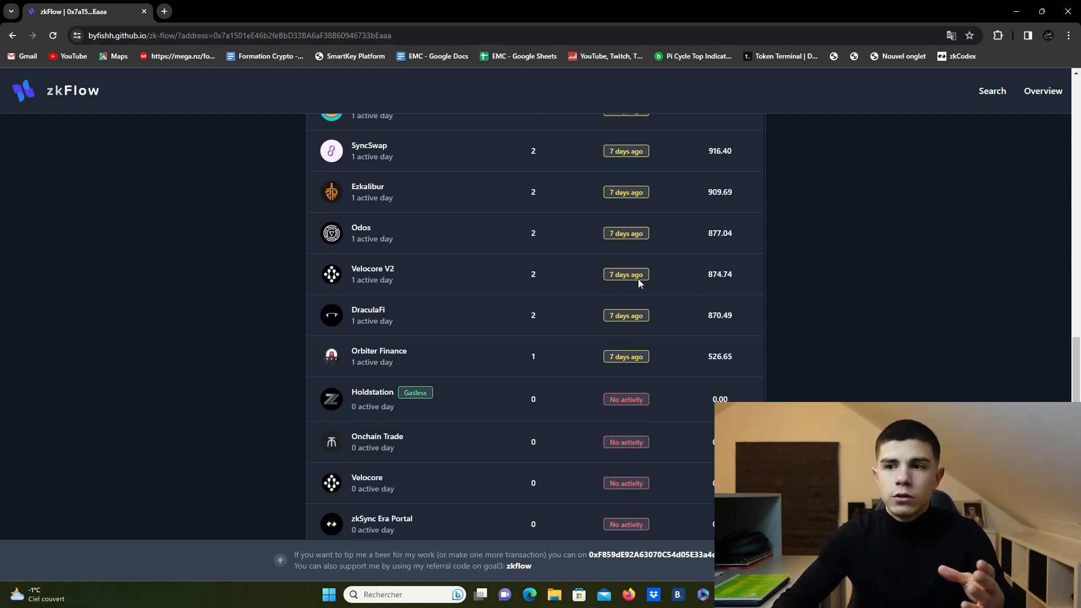
{"action": "scroll", "coordinate": [636, 293], "scroll_direction": "down", "scroll_amount": 5}
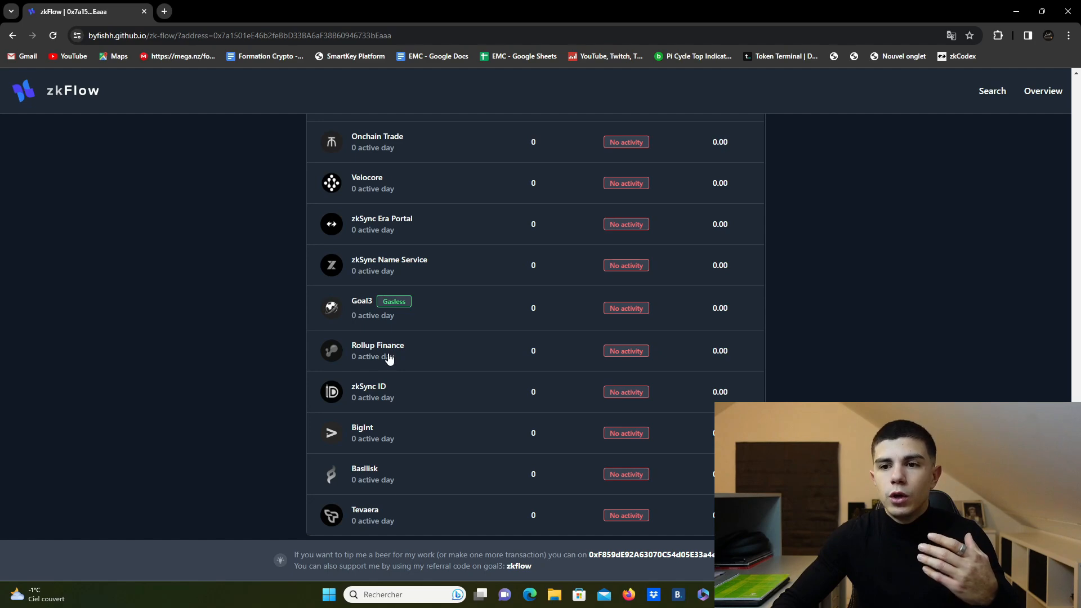
{"action": "scroll", "coordinate": [390, 492], "scroll_direction": "up", "scroll_amount": 4}
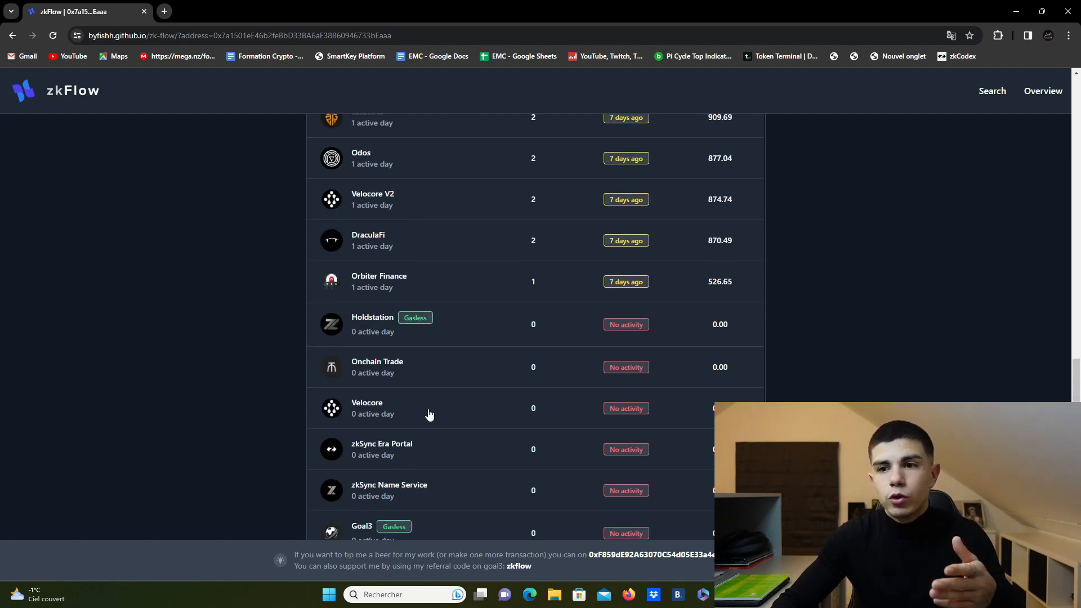
{"action": "scroll", "coordinate": [429, 415], "scroll_direction": "down", "scroll_amount": 4}
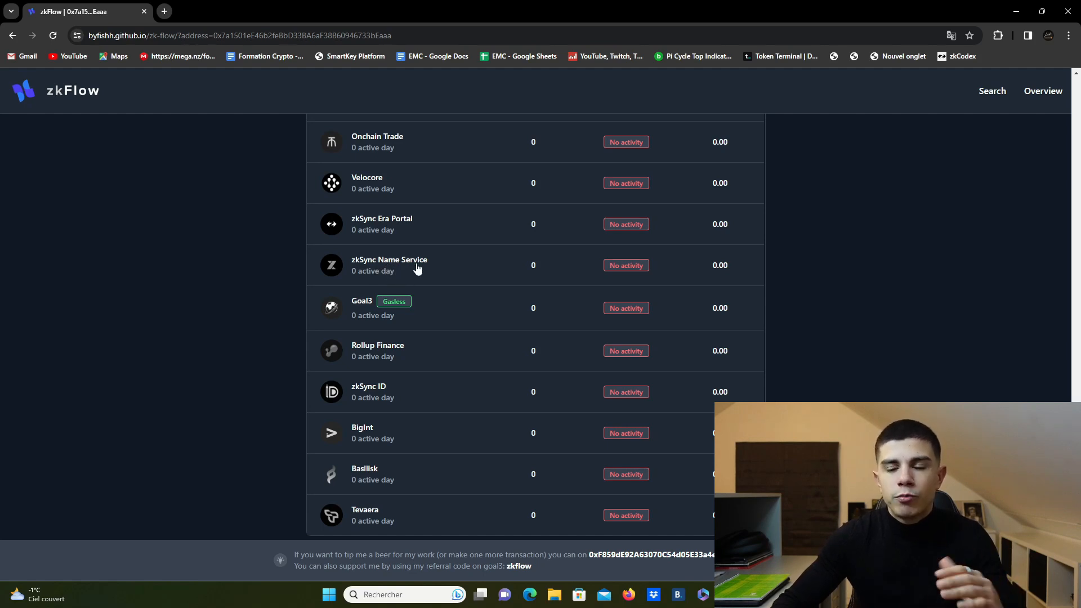
{"action": "scroll", "coordinate": [422, 258], "scroll_direction": "up", "scroll_amount": 5}
{"action": "scroll", "coordinate": [435, 337], "scroll_direction": "up", "scroll_amount": 1}
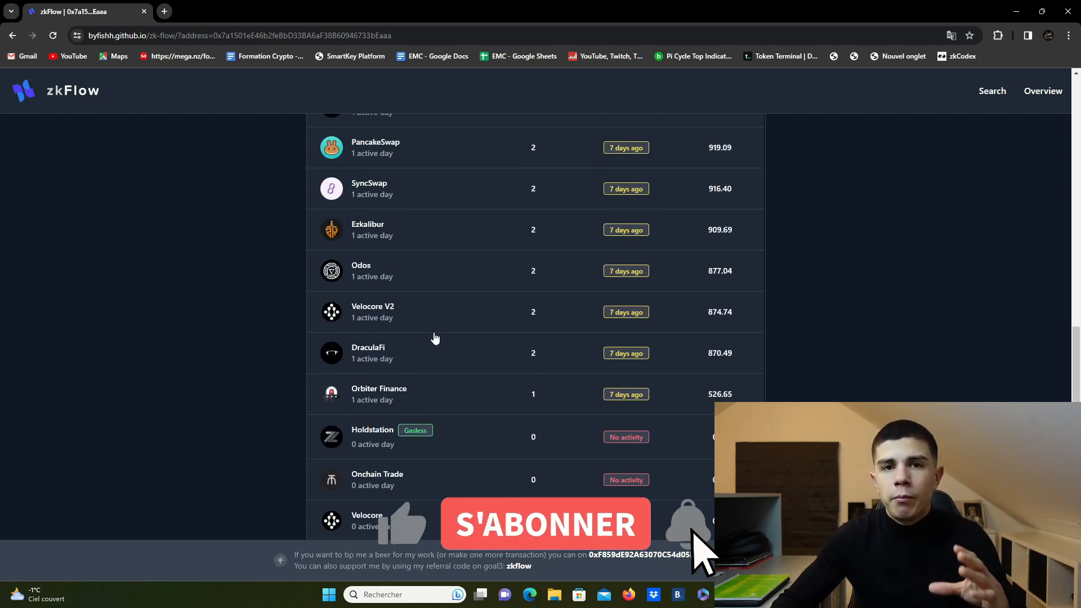
Step: Open Orbiter Finance from the wallet's zkFlow protocol list and return to the list
{"action": "scroll", "coordinate": [394, 395], "scroll_direction": "up", "scroll_amount": 1}
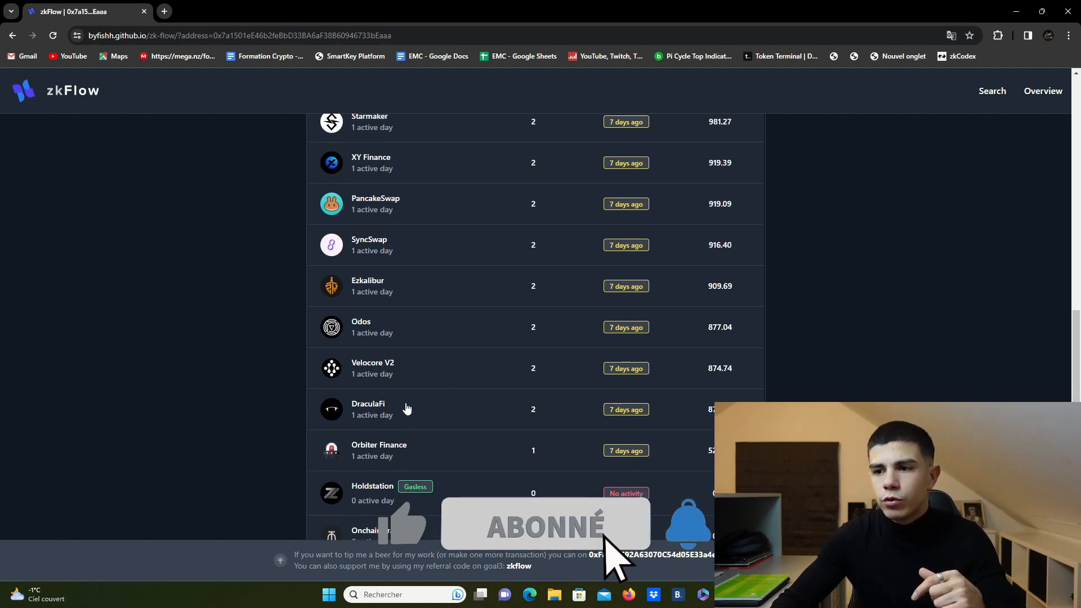
{"action": "scroll", "coordinate": [393, 392], "scroll_direction": "up", "scroll_amount": 4}
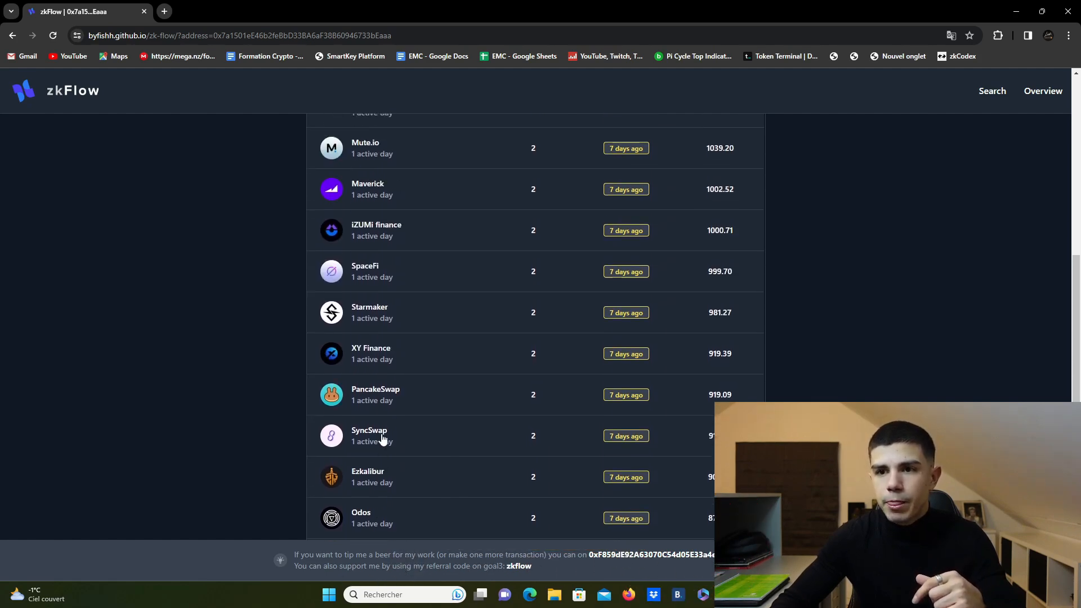
{"action": "scroll", "coordinate": [425, 345], "scroll_direction": "up", "scroll_amount": 3}
{"action": "scroll", "coordinate": [424, 344], "scroll_direction": "down", "scroll_amount": 3}
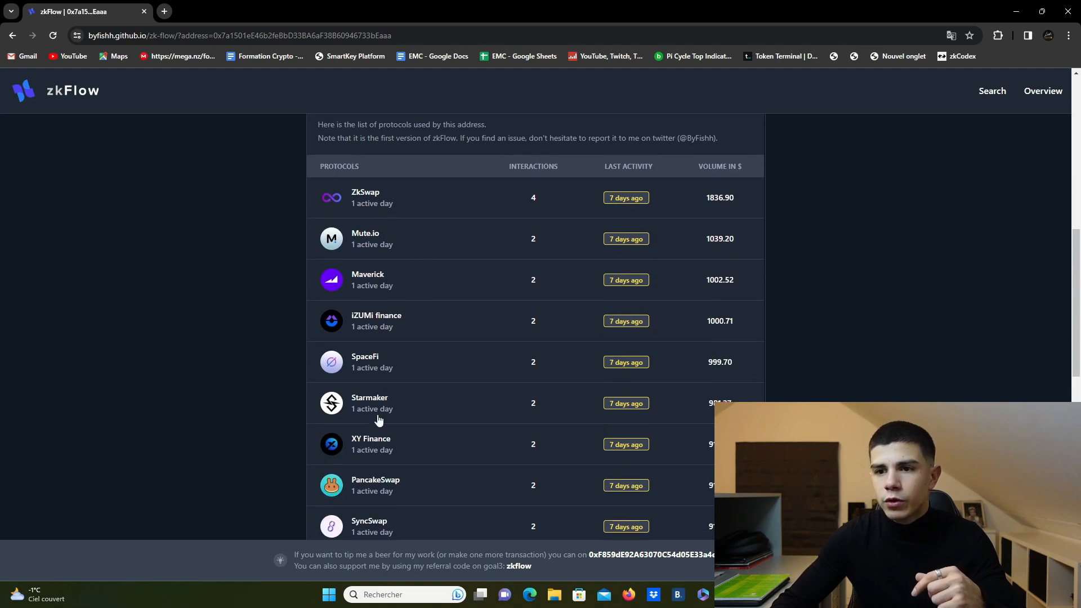
{"action": "scroll", "coordinate": [397, 342], "scroll_direction": "down", "scroll_amount": 3}
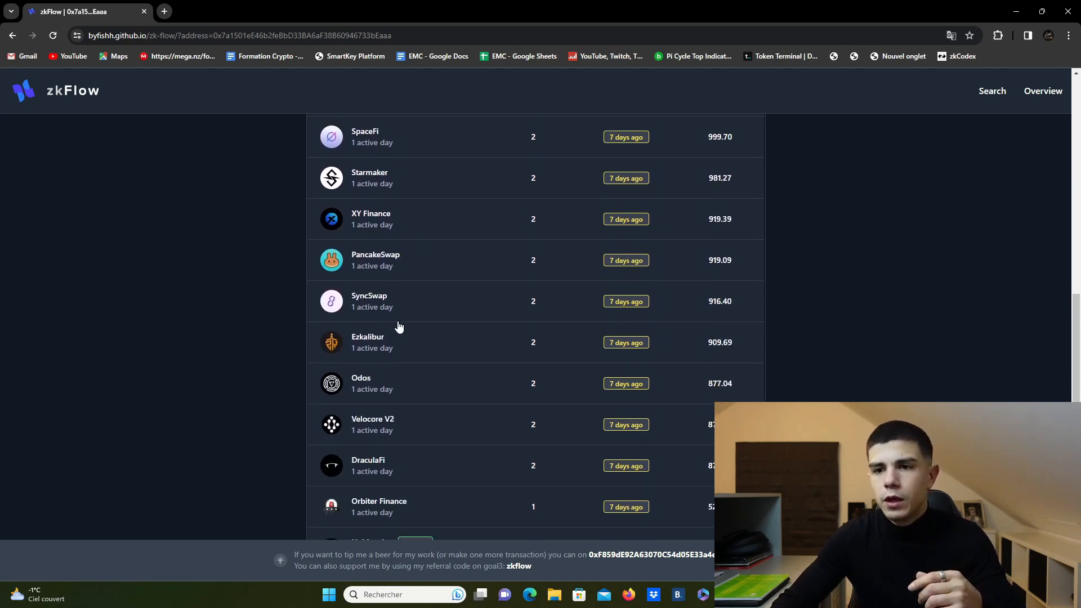
{"action": "scroll", "coordinate": [381, 437], "scroll_direction": "down", "scroll_amount": 1}
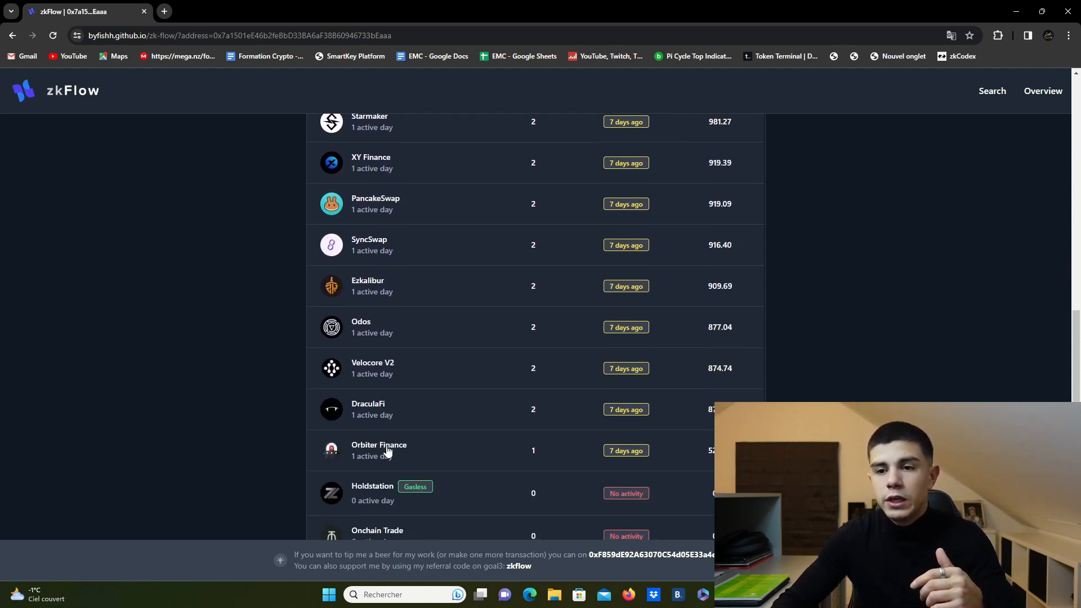
{"action": "left_click", "coordinate": [388, 451]}
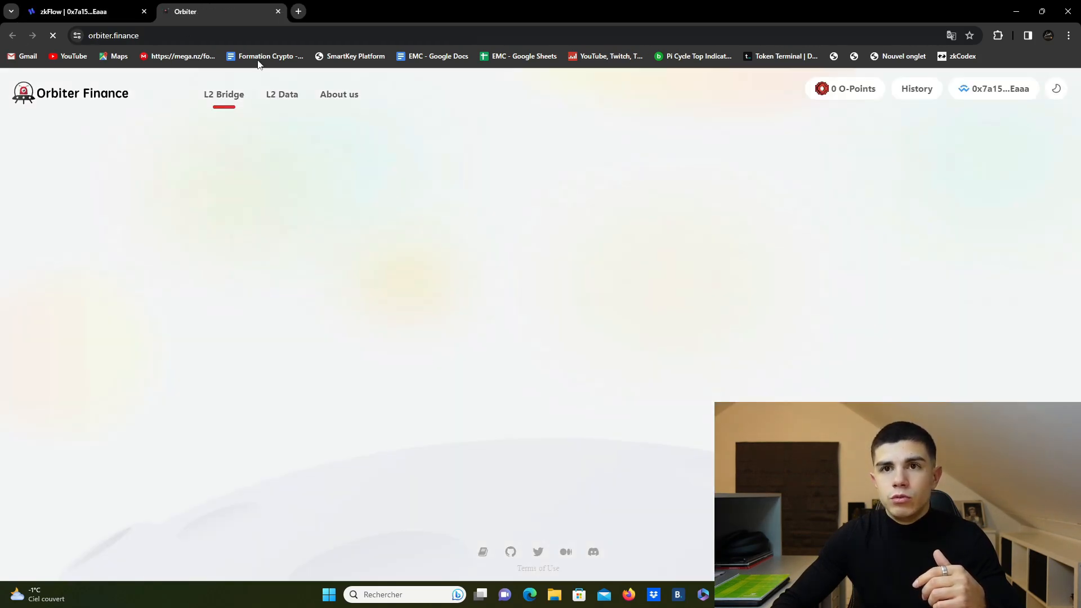
{"action": "left_click", "coordinate": [85, 11]}
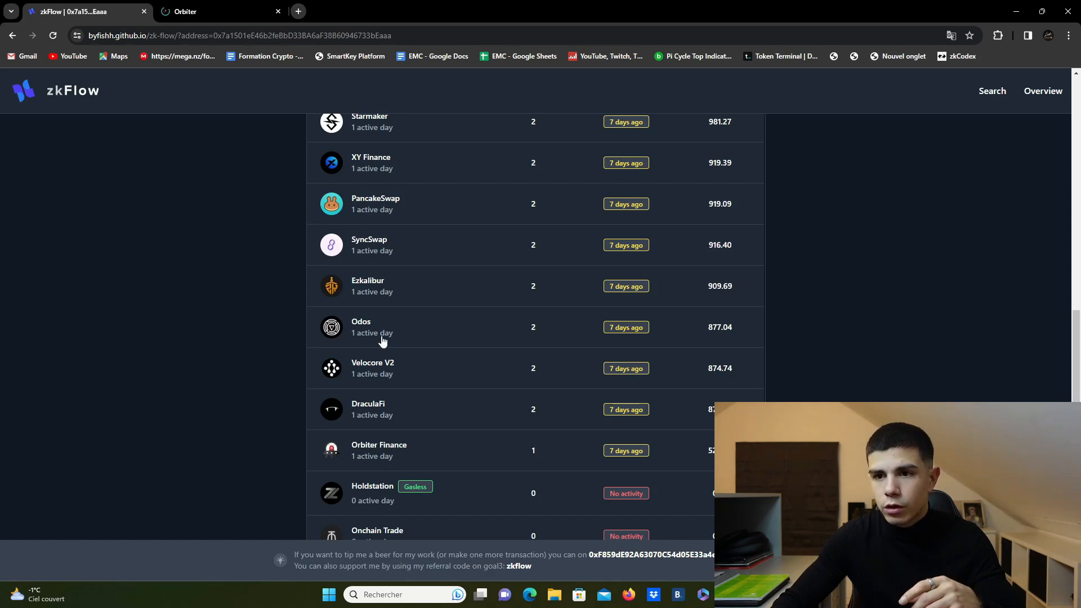
Step: Open SyncSwap and PancakeSwap from the zkFlow protocol list, returning to the list after each
{"action": "scroll", "coordinate": [385, 342], "scroll_direction": "up", "scroll_amount": 2}
{"action": "left_click", "coordinate": [385, 356]}
{"action": "left_click", "coordinate": [87, 16]}
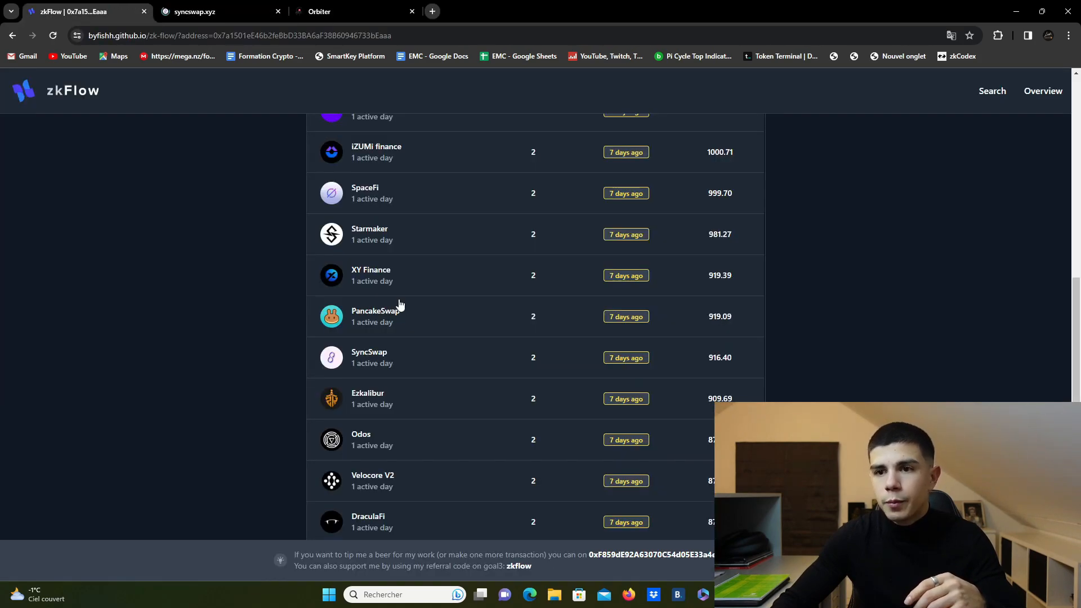
{"action": "left_click", "coordinate": [380, 316]}
{"action": "left_click", "coordinate": [66, 16]}
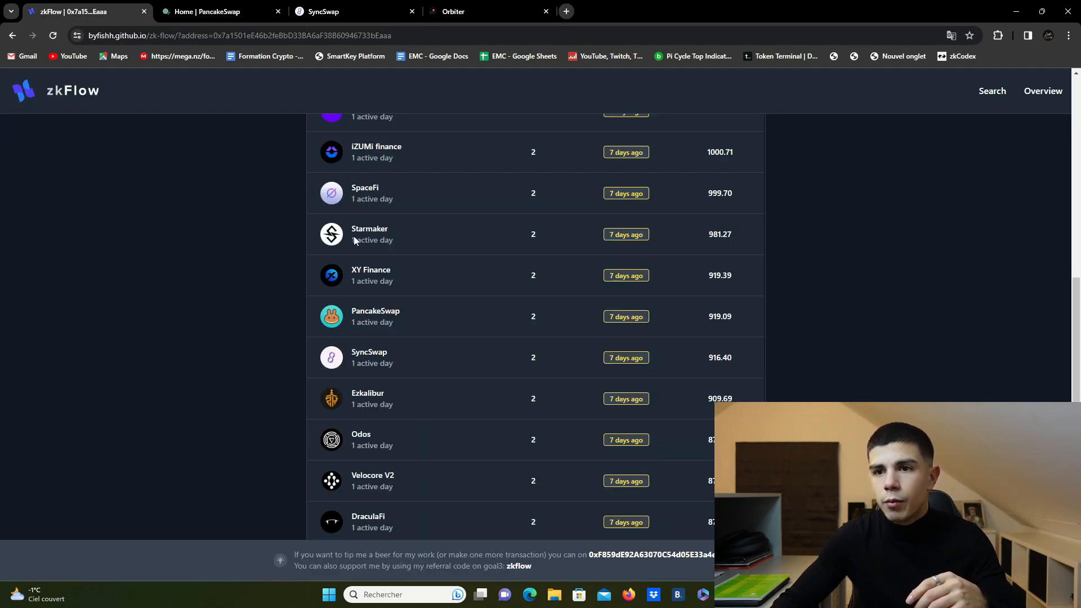
Step: Open XY Finance, iZUMi finance and Mute.io from the protocol list, returning to zkFlow after each one
{"action": "left_click", "coordinate": [383, 273]}
{"action": "left_click", "coordinate": [87, 9]}
{"action": "scroll", "coordinate": [464, 264], "scroll_direction": "up", "scroll_amount": 1}
{"action": "scroll", "coordinate": [464, 264], "scroll_direction": "up", "scroll_amount": 1}
{"action": "left_click", "coordinate": [386, 271]}
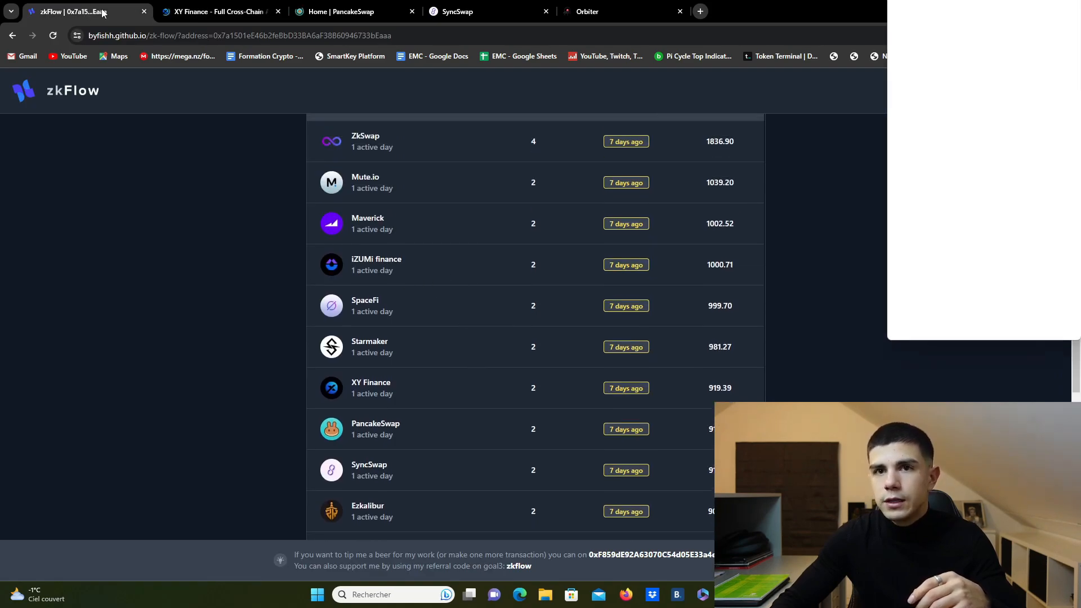
{"action": "left_click", "coordinate": [99, 15]}
{"action": "left_click", "coordinate": [368, 182]}
{"action": "left_click", "coordinate": [103, 16]}
Step: Bring up the Orbiter Finance bridge page and check the MetaMask wallet's balance on Ethereum Mainnet
{"action": "left_click", "coordinate": [884, 14]}
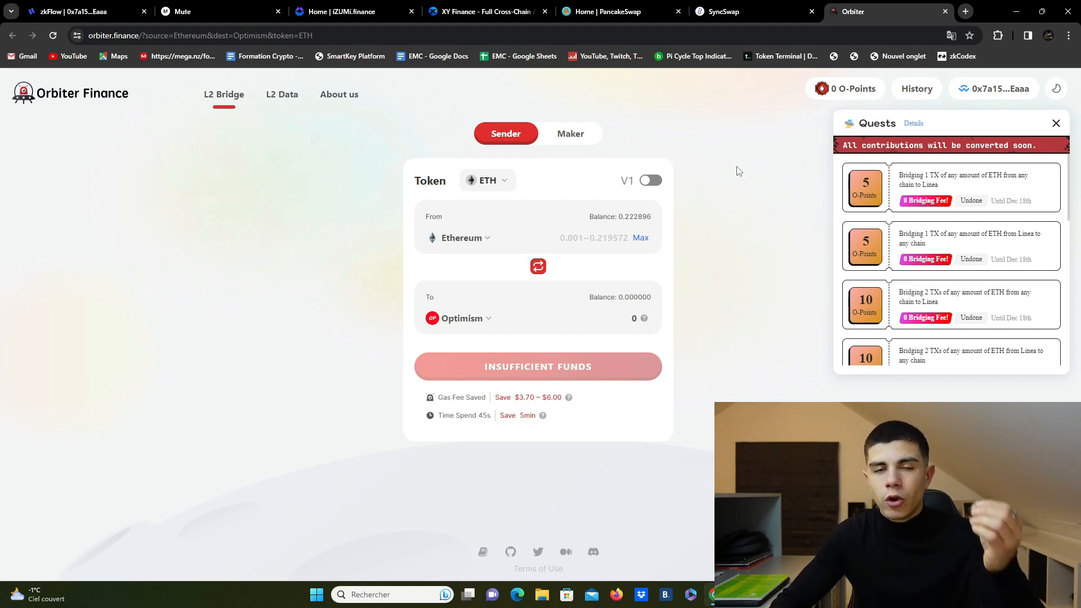
{"action": "left_click", "coordinate": [1055, 125]}
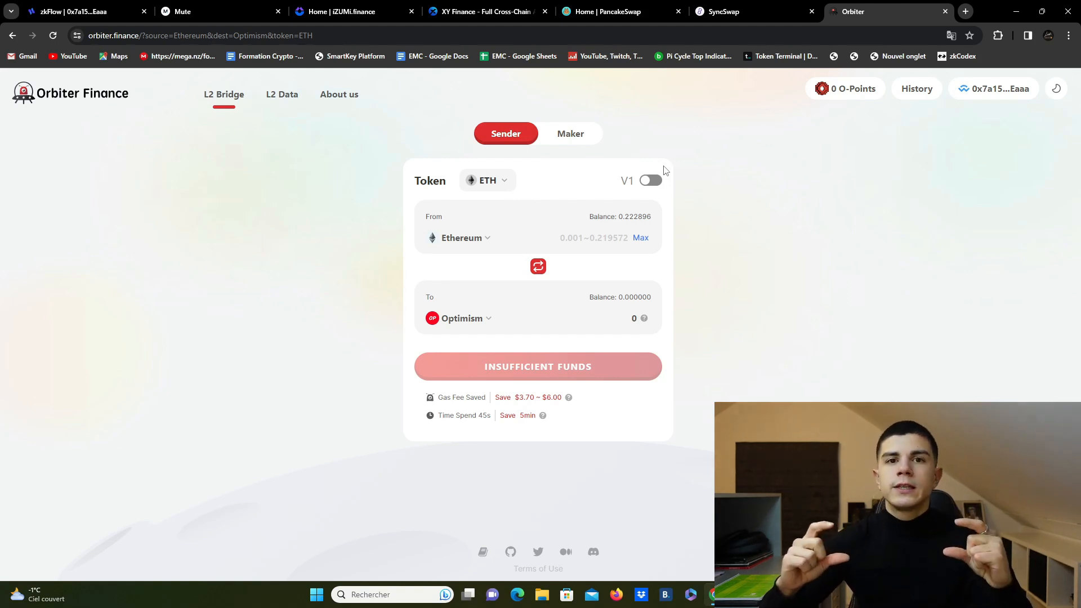
{"action": "left_click", "coordinate": [998, 35]}
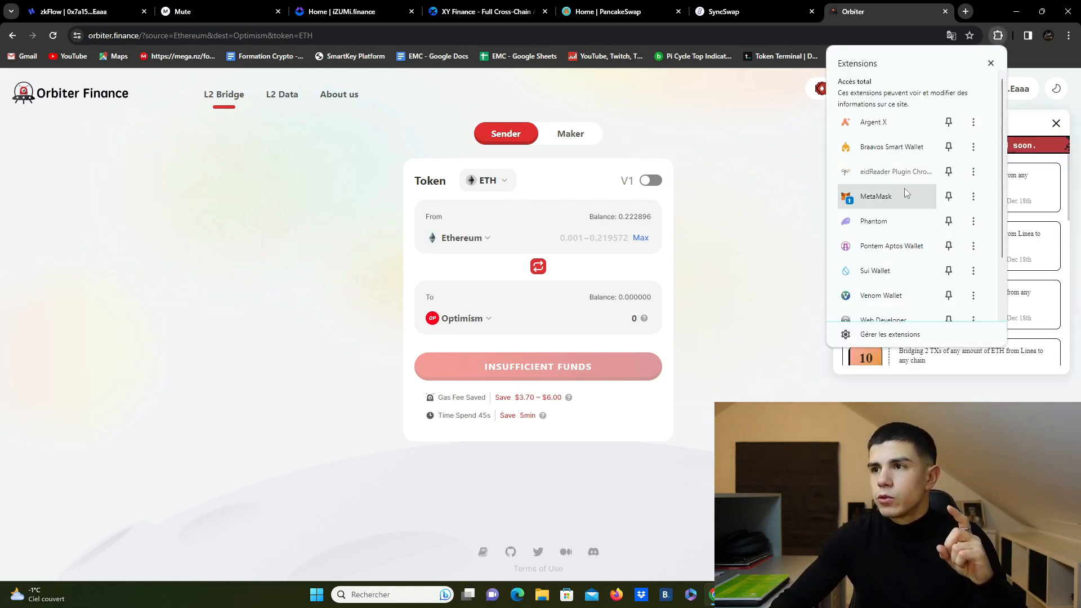
{"action": "left_click", "coordinate": [862, 197]}
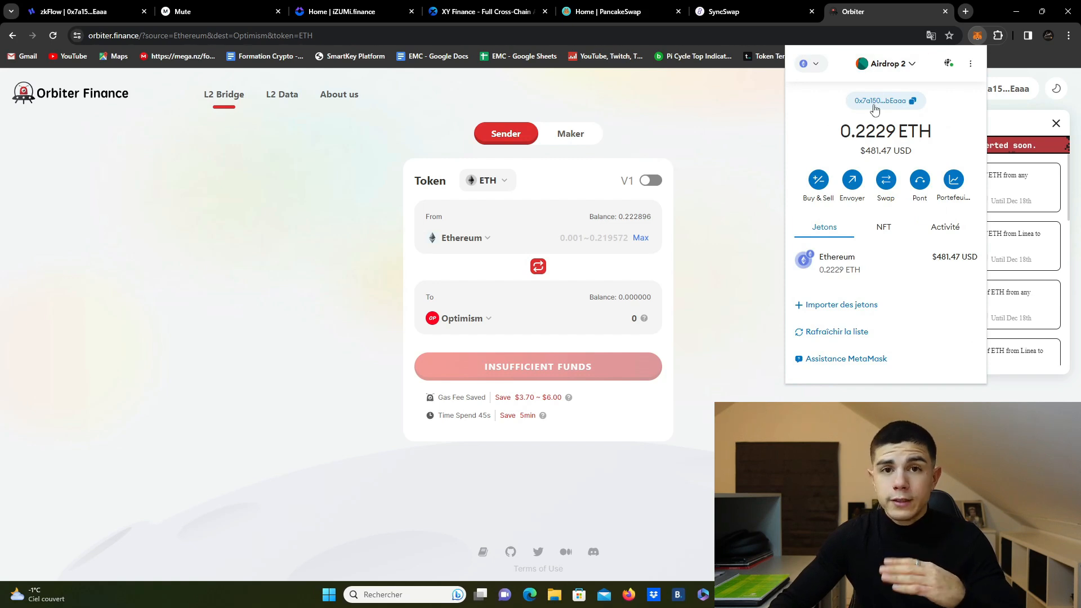
{"action": "left_click", "coordinate": [816, 64]}
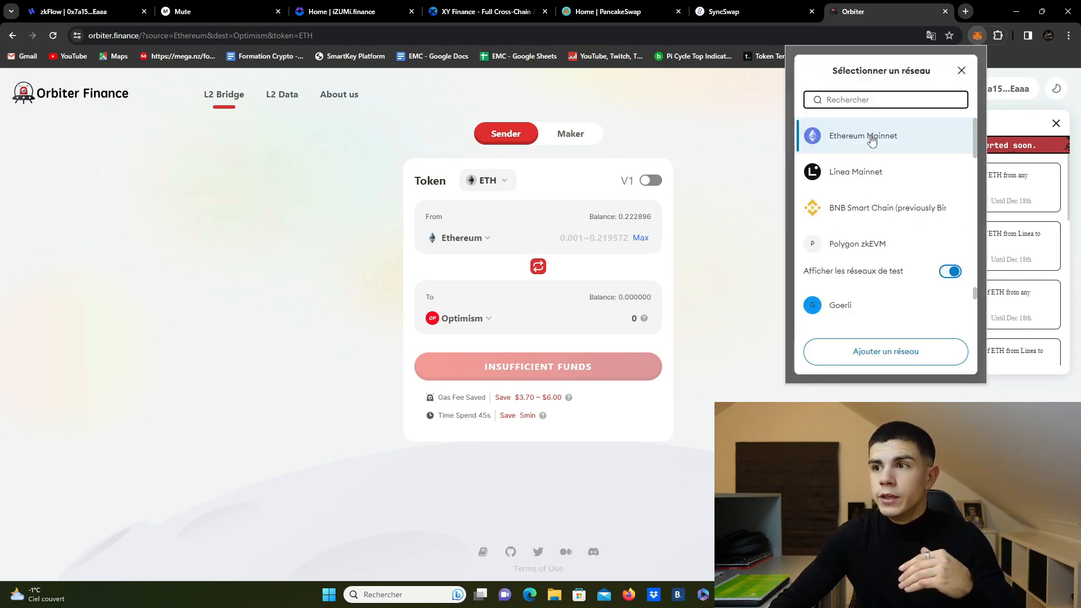
{"action": "left_click", "coordinate": [828, 141]}
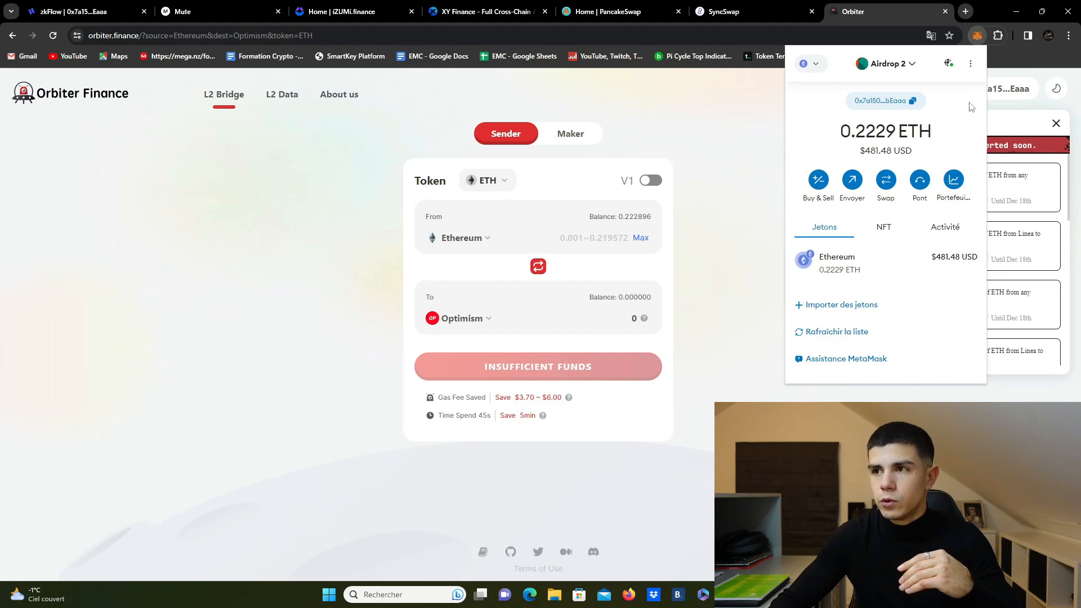
Step: Switch MetaMask to zkSync Era Mainnet to check the wallet's balance there, and close the wallet
{"action": "left_click", "coordinate": [813, 65]}
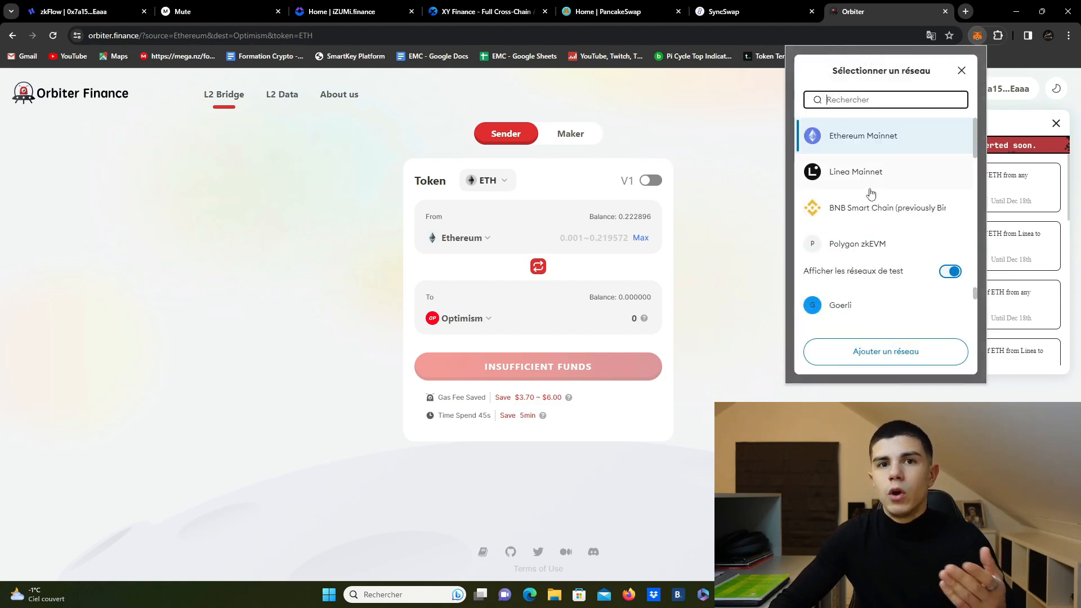
{"action": "scroll", "coordinate": [873, 190], "scroll_direction": "down", "scroll_amount": 5}
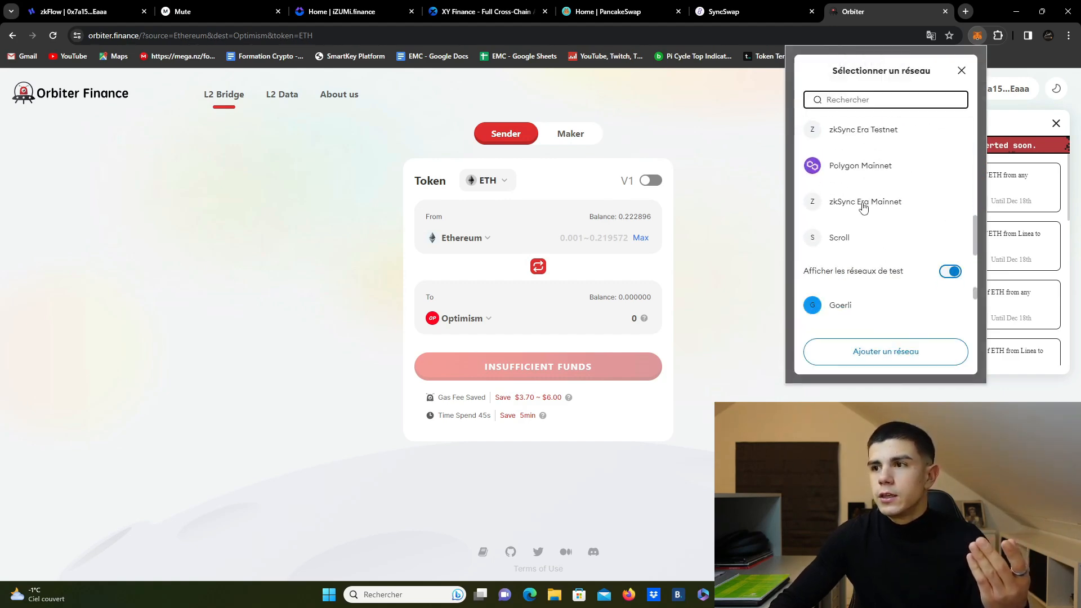
{"action": "left_click", "coordinate": [856, 198]}
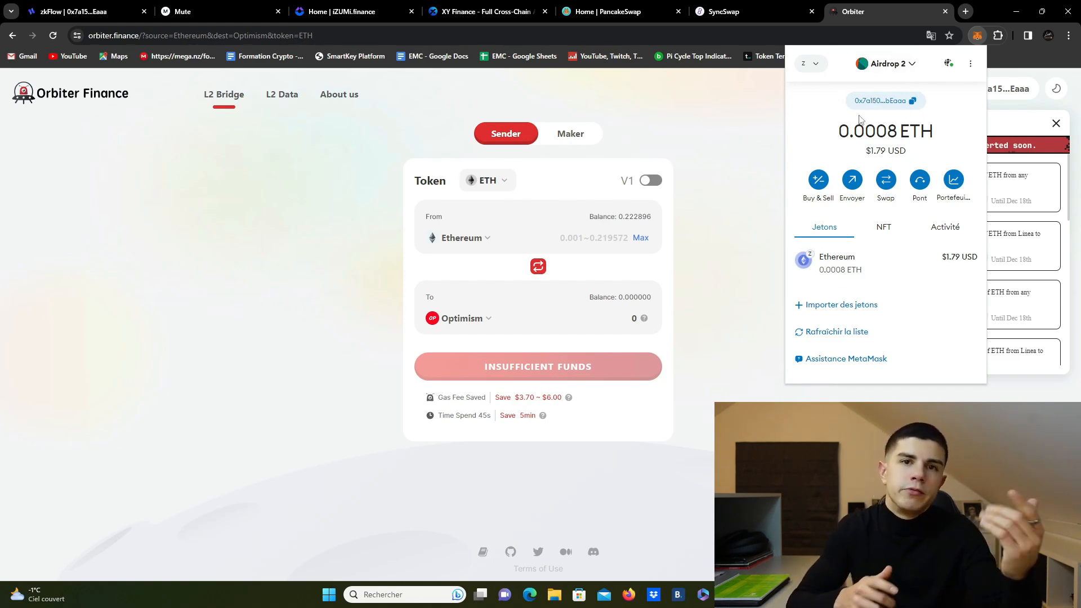
{"action": "left_click", "coordinate": [816, 65]}
{"action": "left_click", "coordinate": [852, 140]}
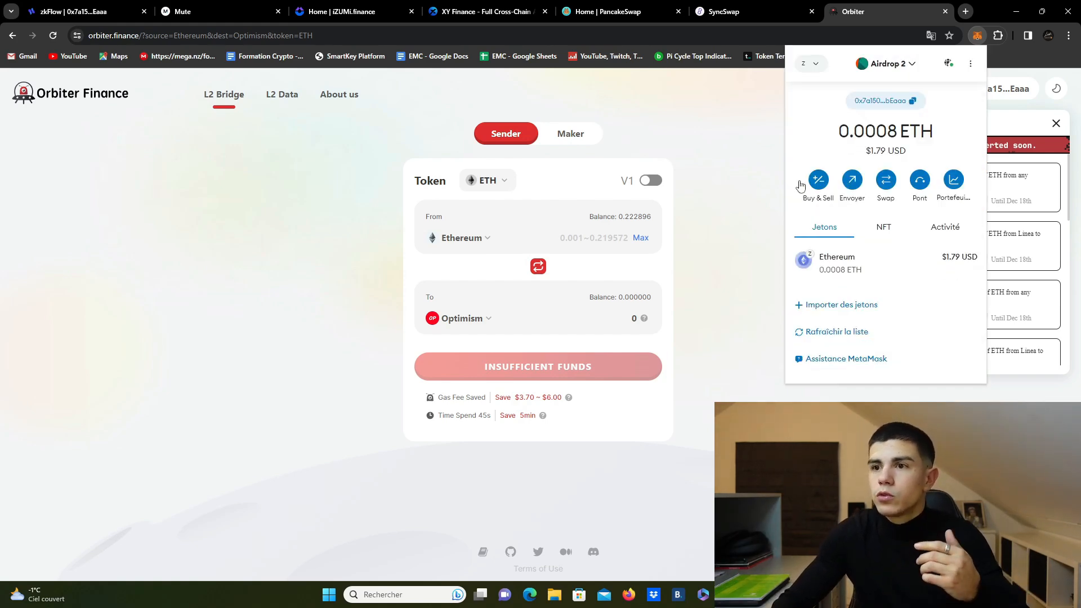
{"action": "left_click", "coordinate": [689, 212]}
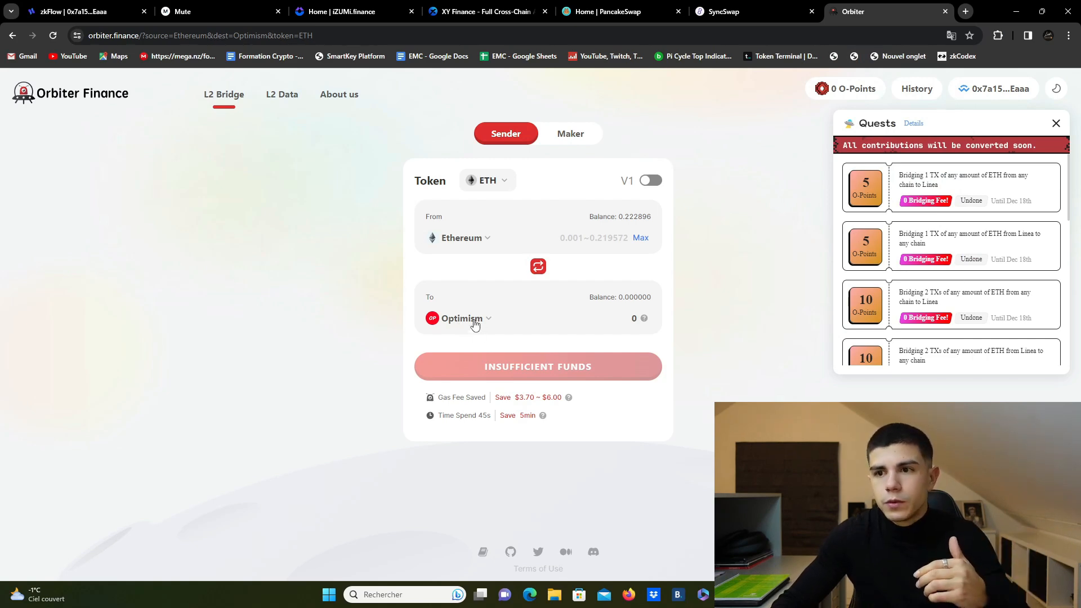
Step: Set the Orbiter bridge's destination chain to zkSync Era
{"action": "left_click", "coordinate": [472, 321]}
{"action": "left_click", "coordinate": [613, 237]}
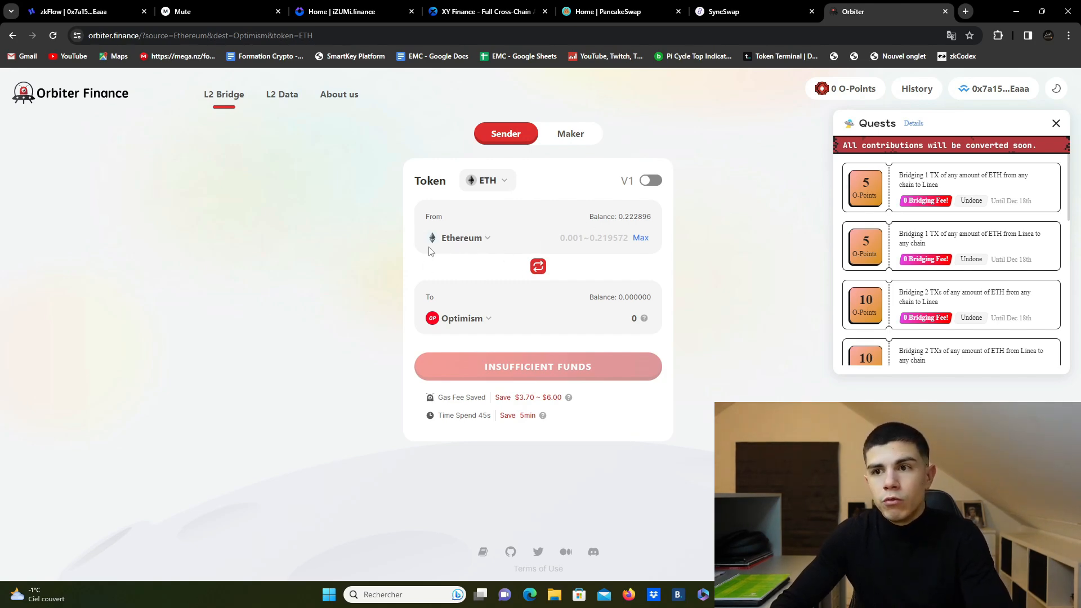
{"action": "left_click", "coordinate": [470, 321]}
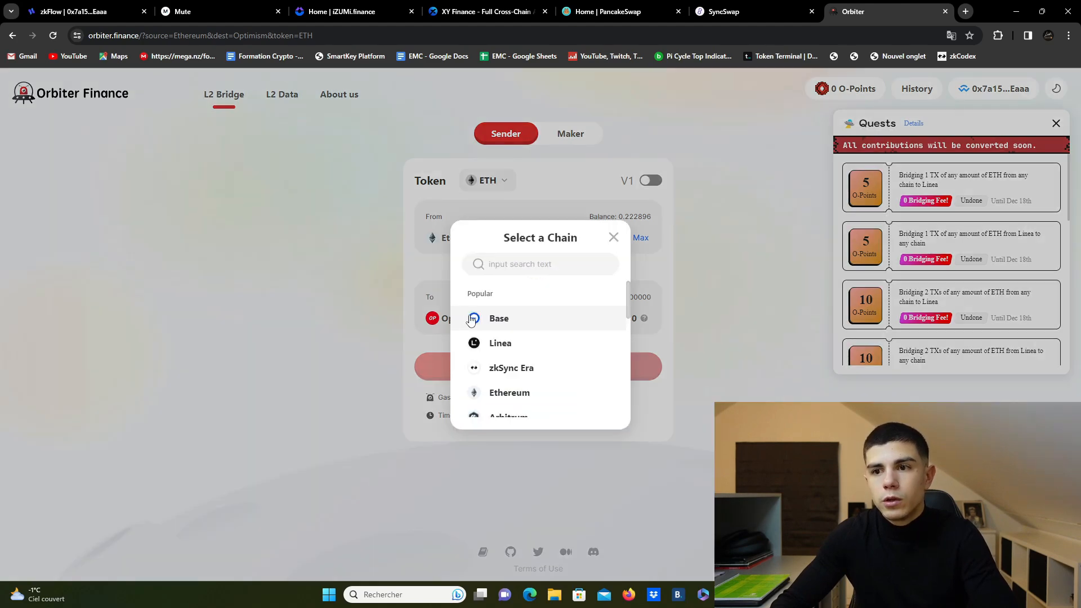
{"action": "left_click", "coordinate": [511, 367]}
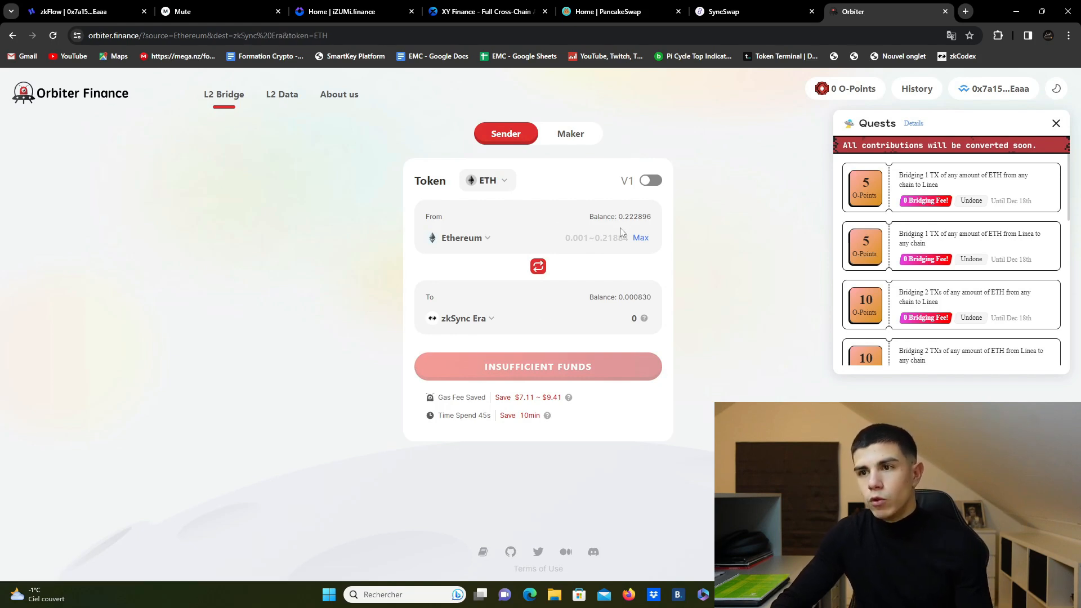
Step: Fill in the maximum ETH amount to bridge from Ethereum and shorten it to 0.21
{"action": "left_click", "coordinate": [636, 241]}
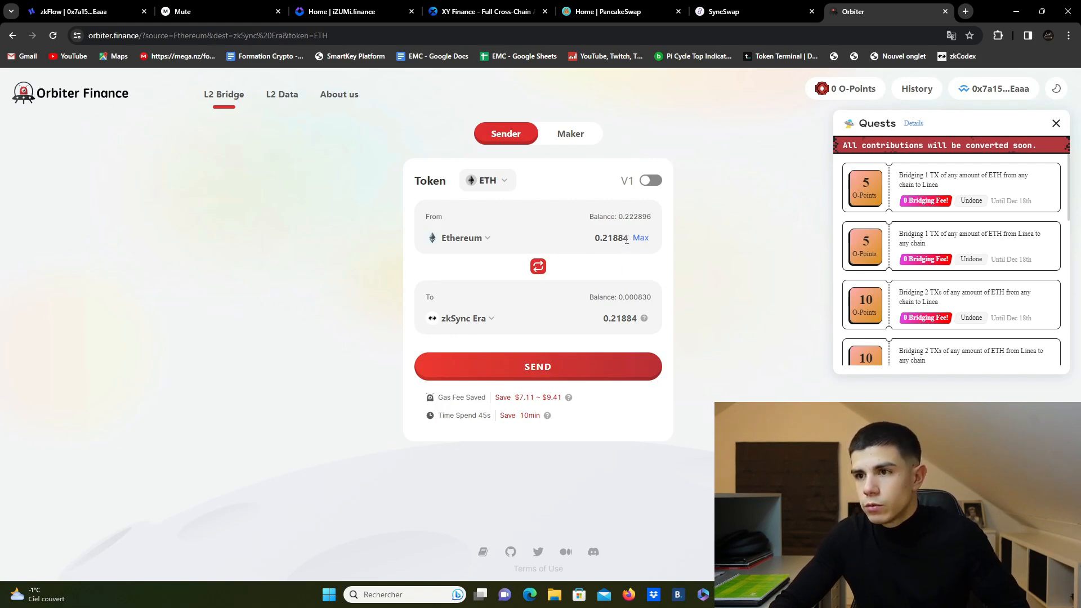
{"action": "key", "text": "BackSpace"}
{"action": "key", "text": "BackSpace"}
{"action": "key", "text": "BackSpace"}
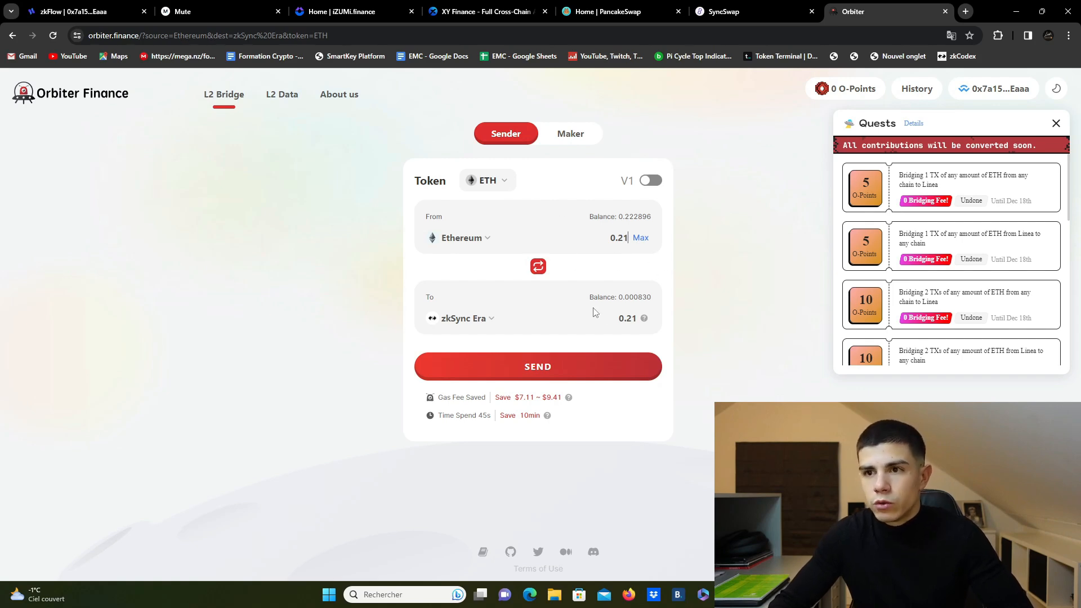
Step: Submit the ETH bridge transfer from Ethereum to zkSync Era and approve the transaction in MetaMask
{"action": "left_click", "coordinate": [535, 370]}
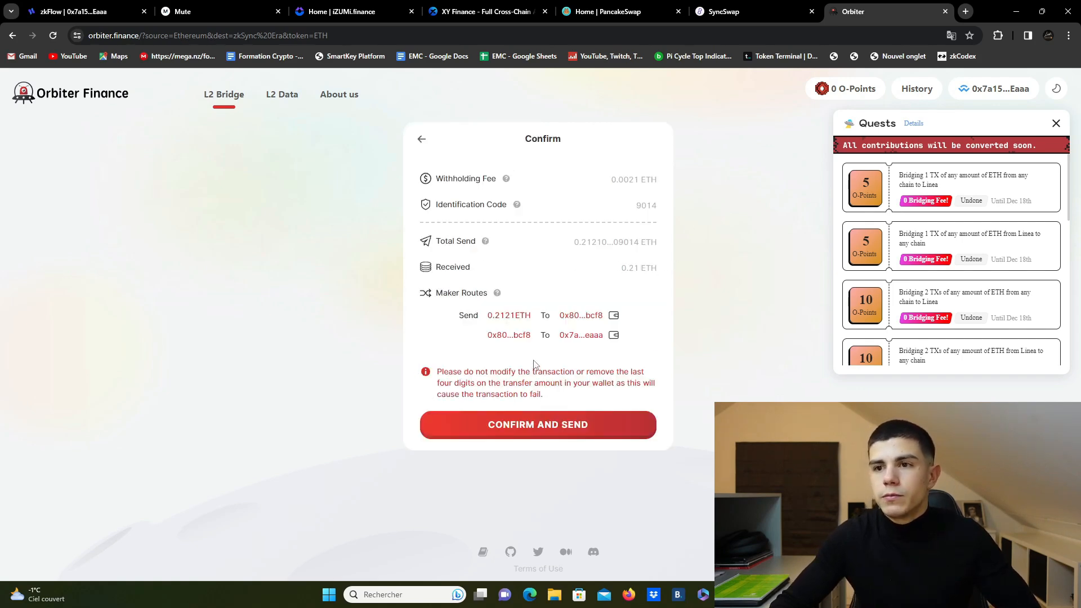
{"action": "left_click", "coordinate": [538, 429]}
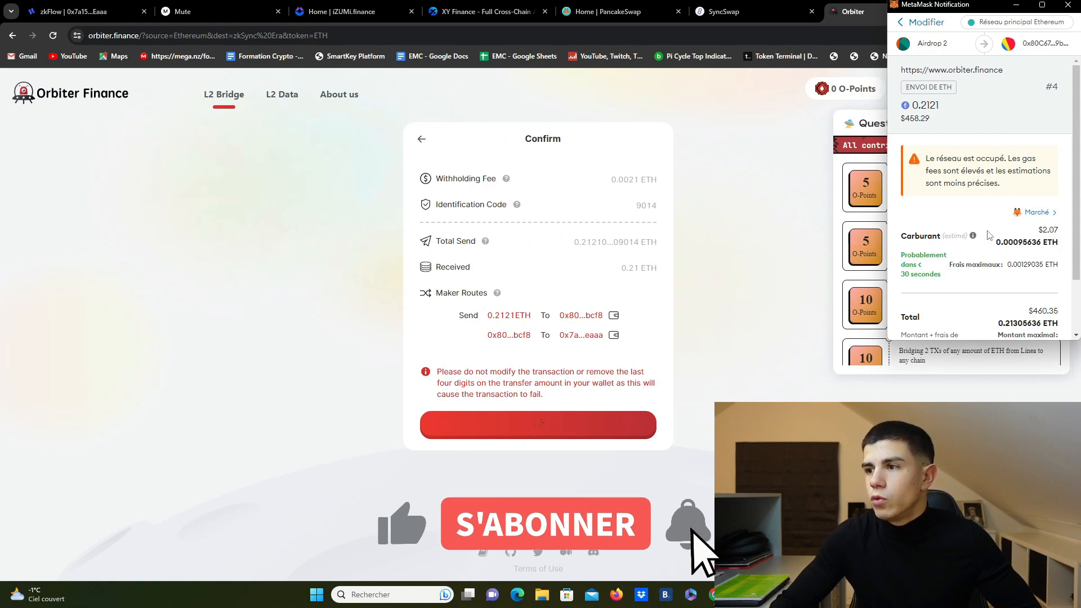
{"action": "scroll", "coordinate": [991, 243], "scroll_direction": "down", "scroll_amount": 2}
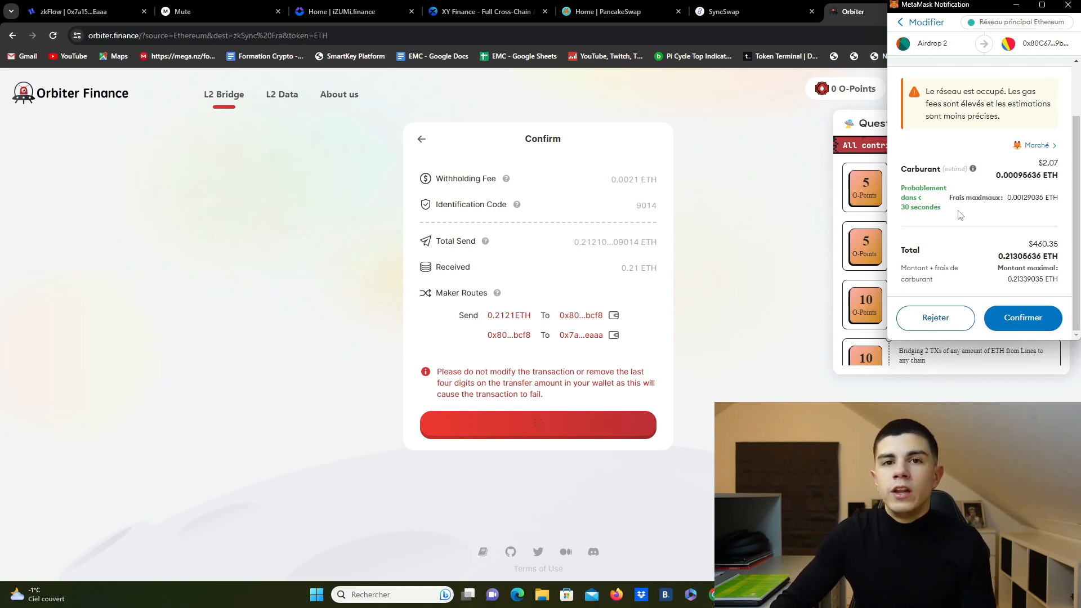
{"action": "left_click", "coordinate": [1023, 318]}
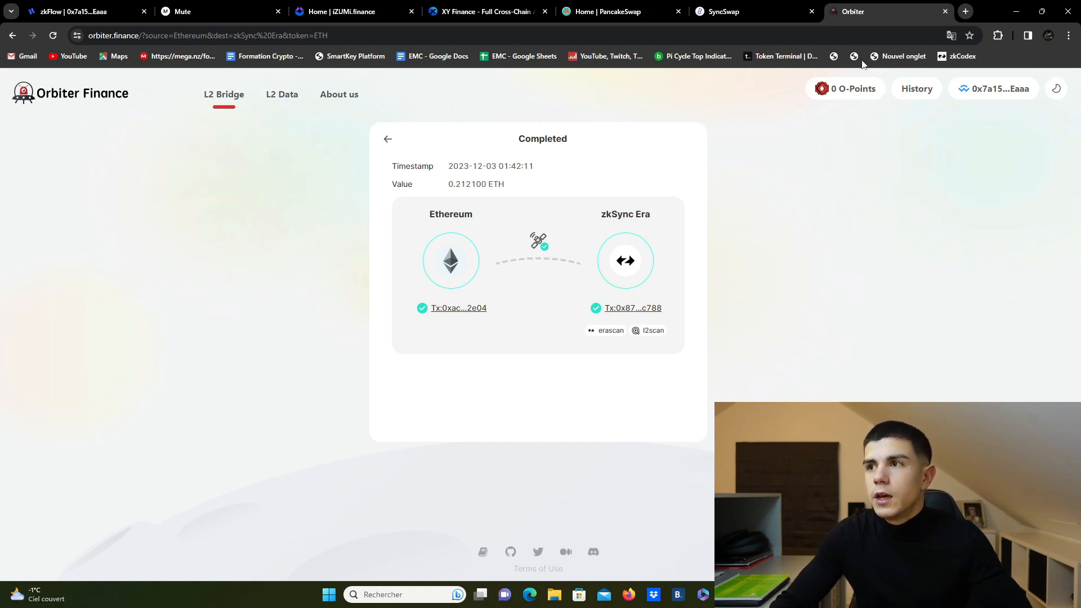
Step: Open MetaMask and switch it to zkSync Era Mainnet to check the wallet's balance after the bridge transfer
{"action": "left_click", "coordinate": [999, 38]}
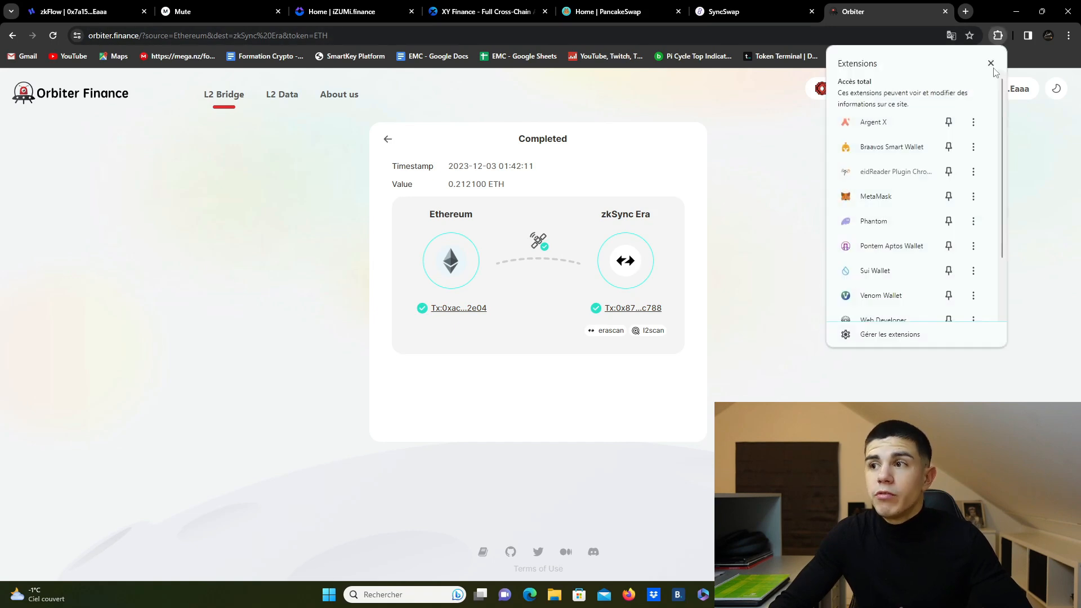
{"action": "left_click", "coordinate": [901, 190]}
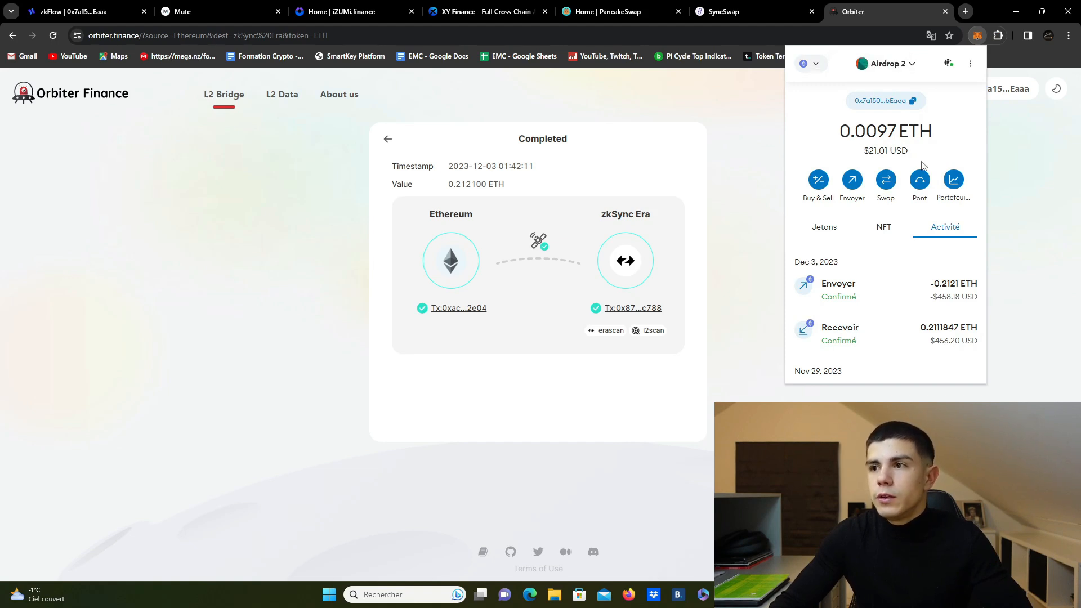
{"action": "left_click", "coordinate": [809, 63]}
{"action": "scroll", "coordinate": [895, 192], "scroll_direction": "down", "scroll_amount": 5}
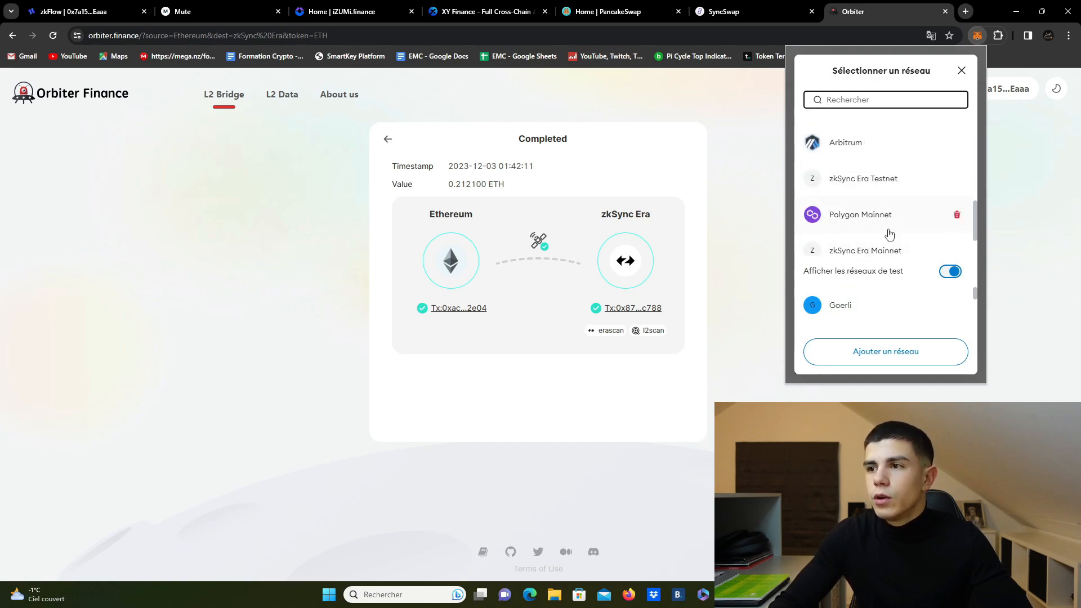
{"action": "scroll", "coordinate": [870, 221], "scroll_direction": "down", "scroll_amount": 1}
{"action": "left_click", "coordinate": [868, 203]}
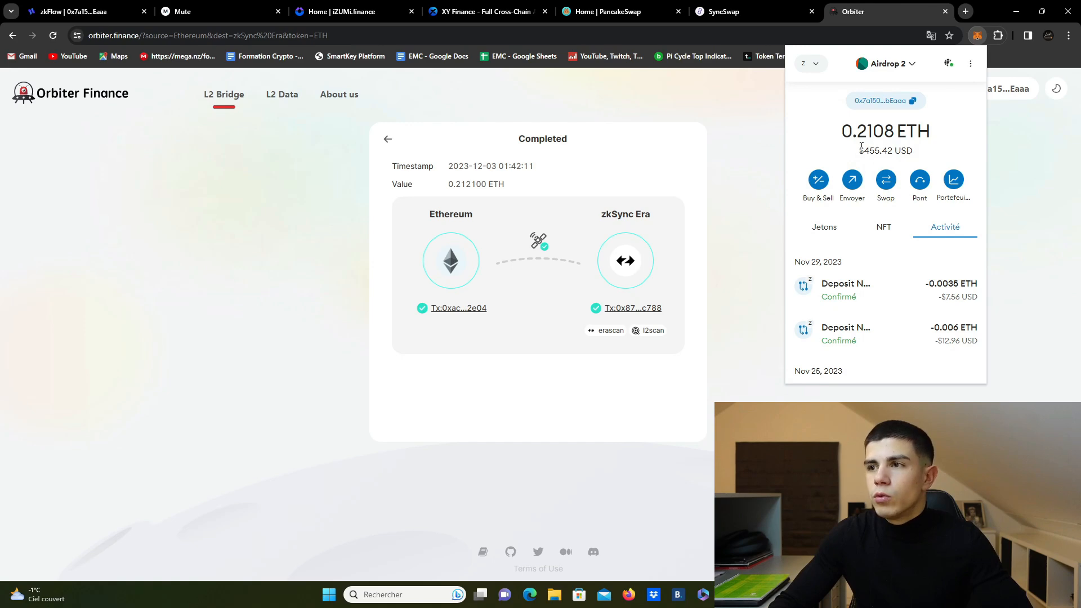
{"action": "left_click_drag", "start_coordinate": [859, 151], "coordinate": [917, 151]}
{"action": "left_click", "coordinate": [919, 157]}
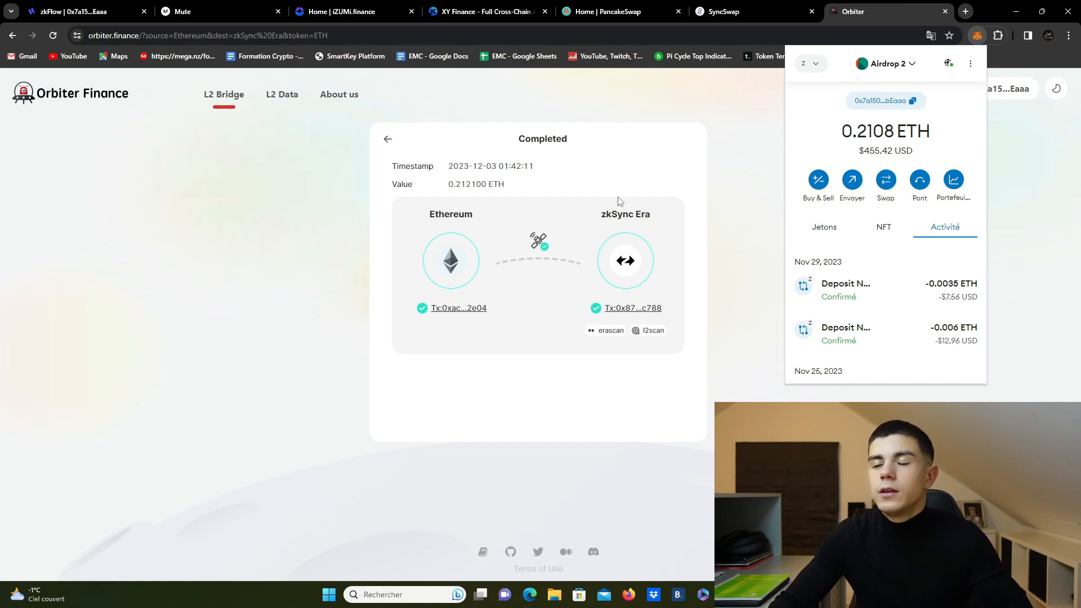
Step: Switch to the wallet's zkFlow page, reload it and examine its statistics and the Orbiter Finance entry in the protocol list
{"action": "left_click", "coordinate": [625, 145]}
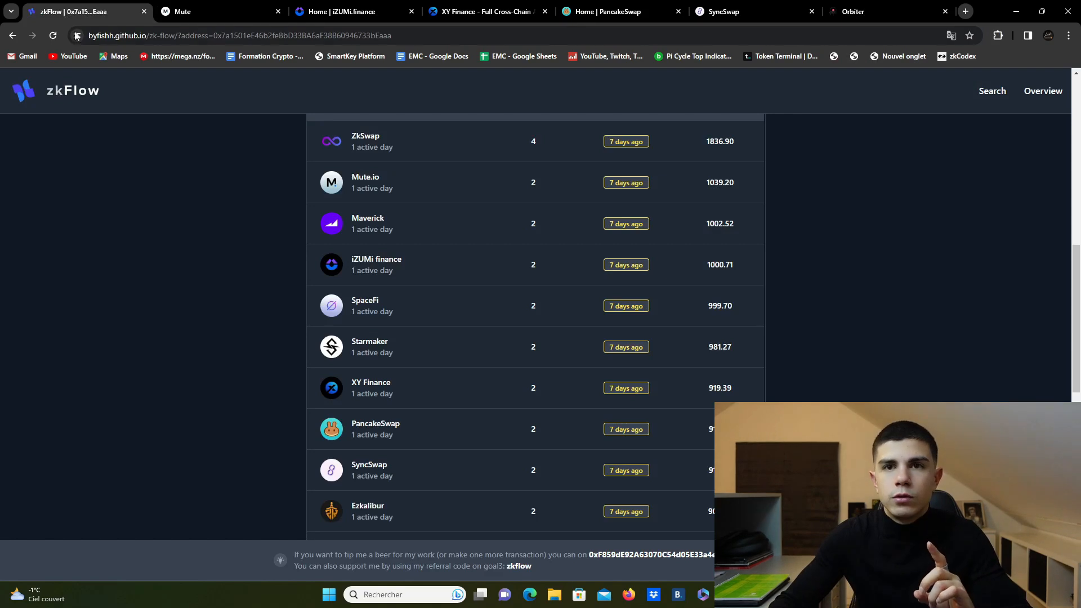
{"action": "left_click", "coordinate": [53, 35]}
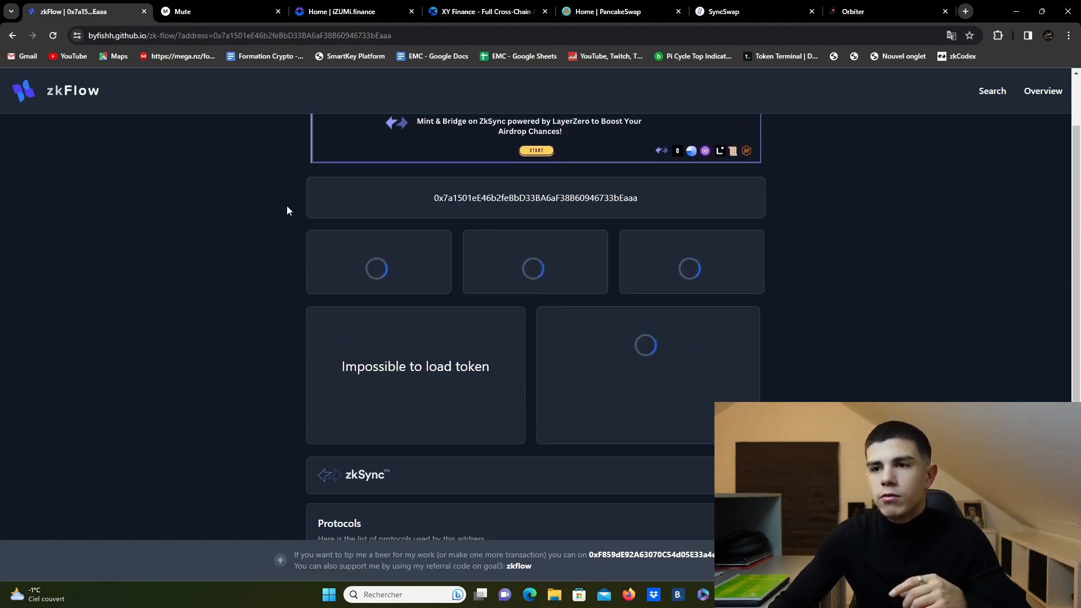
{"action": "scroll", "coordinate": [535, 339], "scroll_direction": "down", "scroll_amount": 1}
{"action": "left_click_drag", "start_coordinate": [533, 237], "coordinate": [584, 243]}
{"action": "left_click", "coordinate": [734, 273]}
{"action": "scroll", "coordinate": [573, 275], "scroll_direction": "down", "scroll_amount": 7}
{"action": "scroll", "coordinate": [572, 275], "scroll_direction": "down", "scroll_amount": 3}
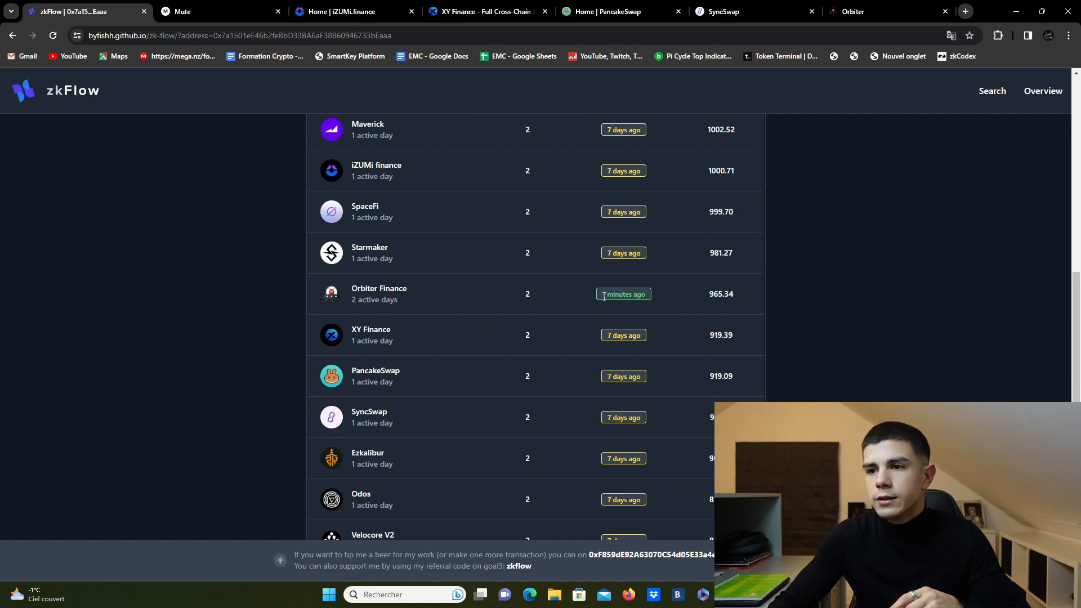
{"action": "scroll", "coordinate": [613, 294], "scroll_direction": "up", "scroll_amount": 3}
{"action": "scroll", "coordinate": [627, 289], "scroll_direction": "down", "scroll_amount": 4}
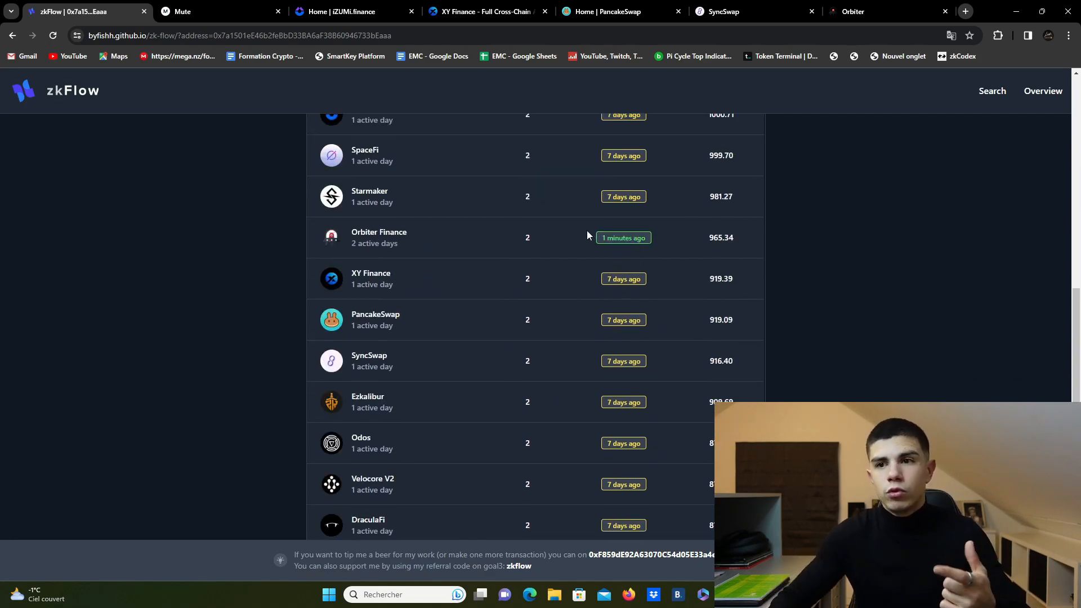
{"action": "scroll", "coordinate": [558, 244], "scroll_direction": "up", "scroll_amount": 10}
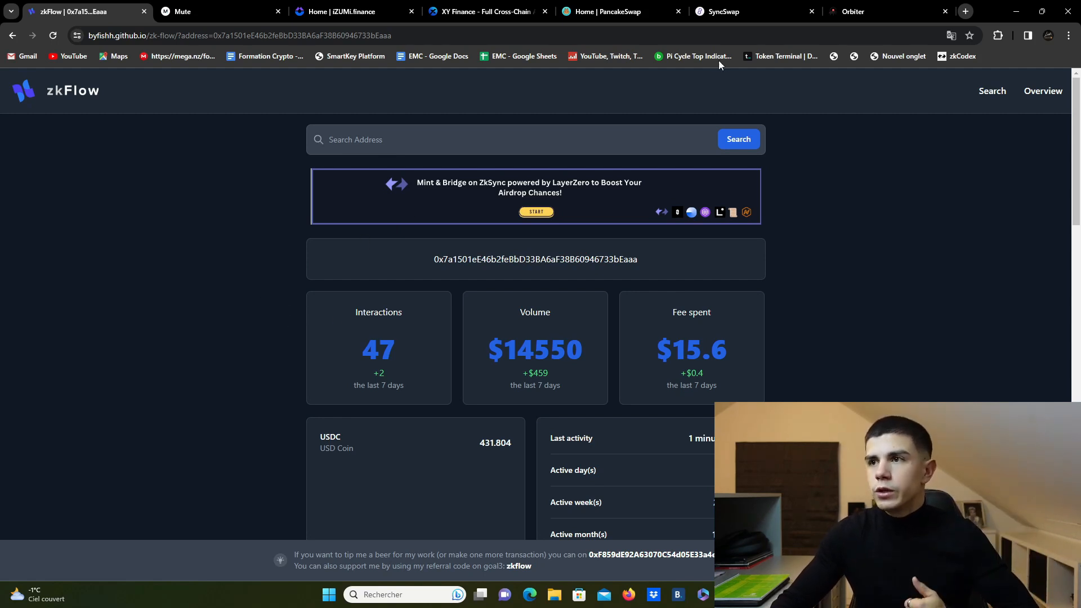
Step: Close the Orbiter Finance page and go to the ETH amount field in SyncSwap's ETH to USDC swap form
{"action": "left_click", "coordinate": [917, 11]}
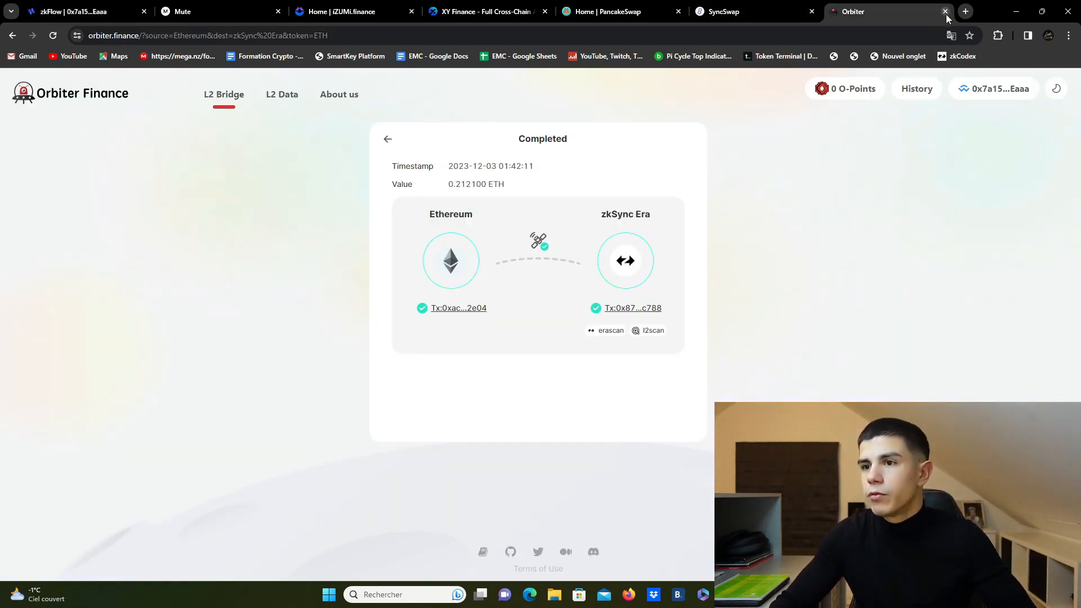
{"action": "left_click", "coordinate": [946, 11]}
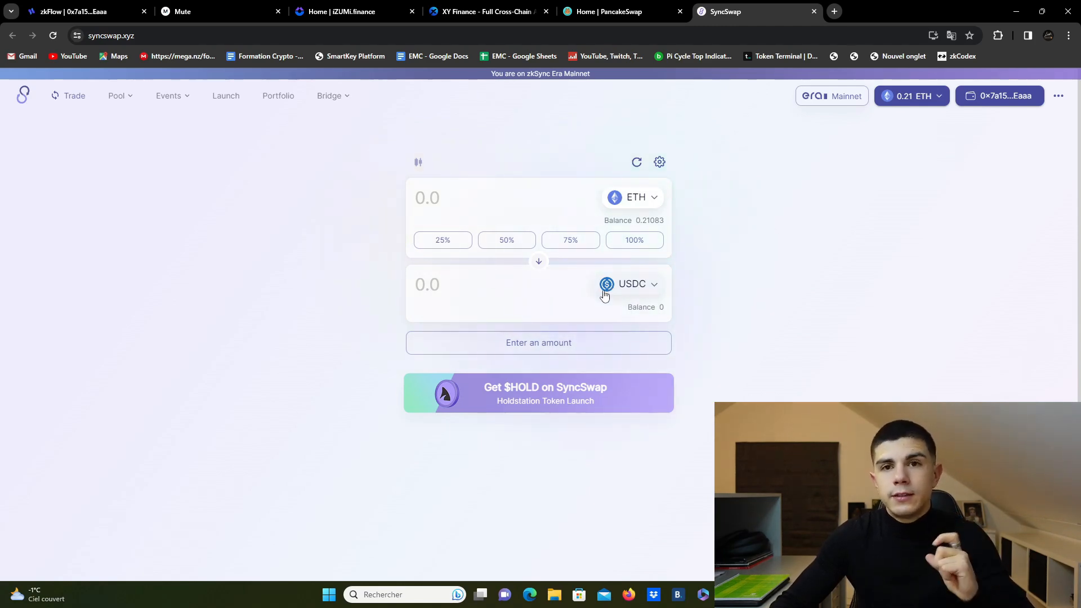
{"action": "left_click", "coordinate": [529, 205]}
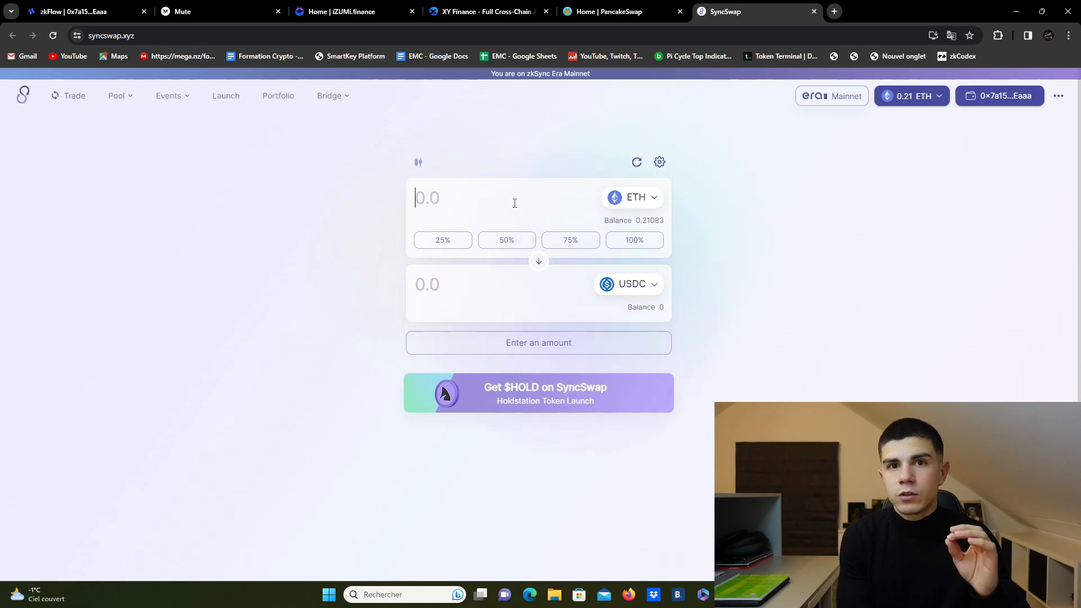
Step: Examine the wallet's total volume and fees spent on zkFlow
{"action": "left_click", "coordinate": [137, 18]}
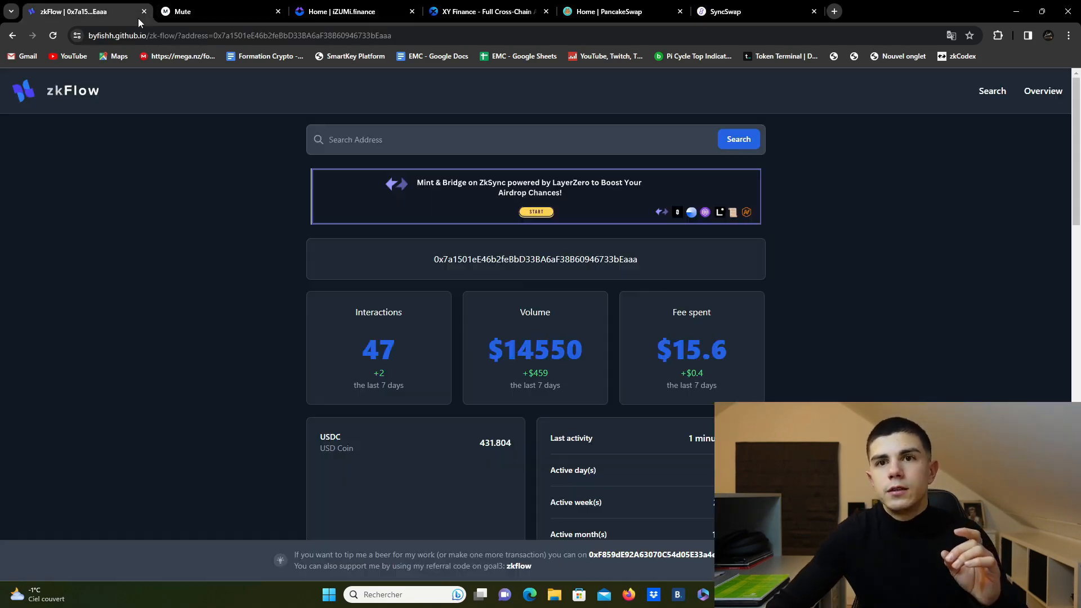
{"action": "left_click_drag", "start_coordinate": [505, 349], "coordinate": [582, 352]}
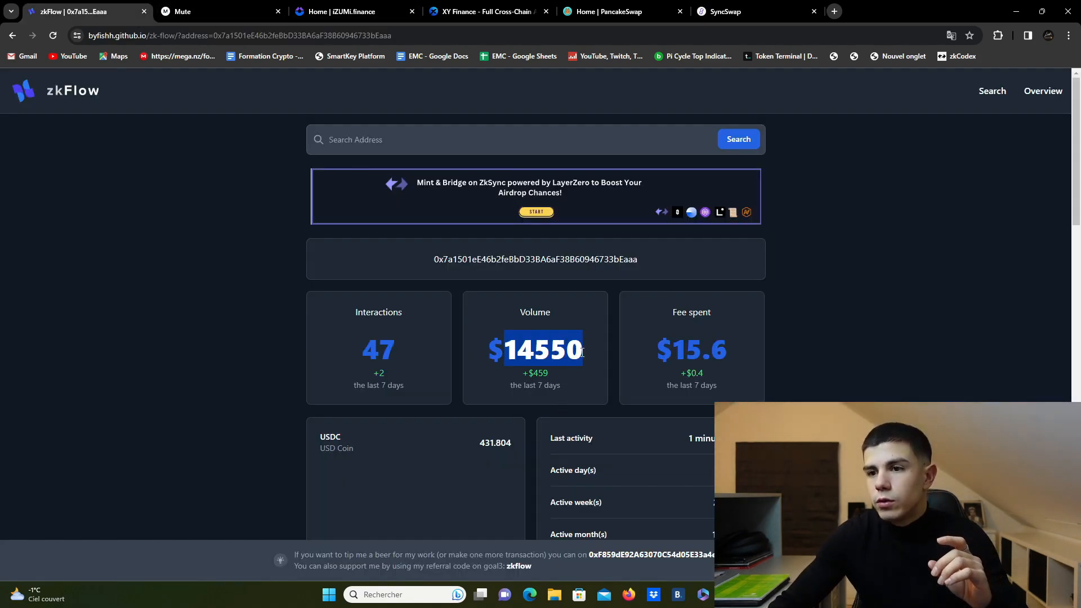
{"action": "left_click_drag", "start_coordinate": [654, 354], "coordinate": [724, 355]}
{"action": "left_click", "coordinate": [736, 357]}
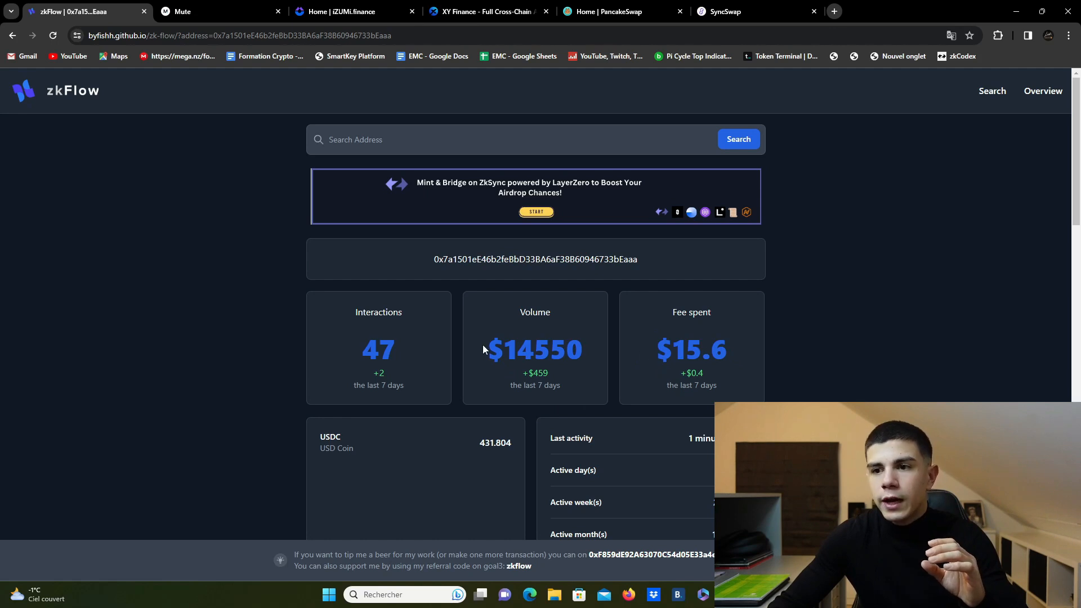
{"action": "left_click_drag", "start_coordinate": [495, 354], "coordinate": [583, 355]}
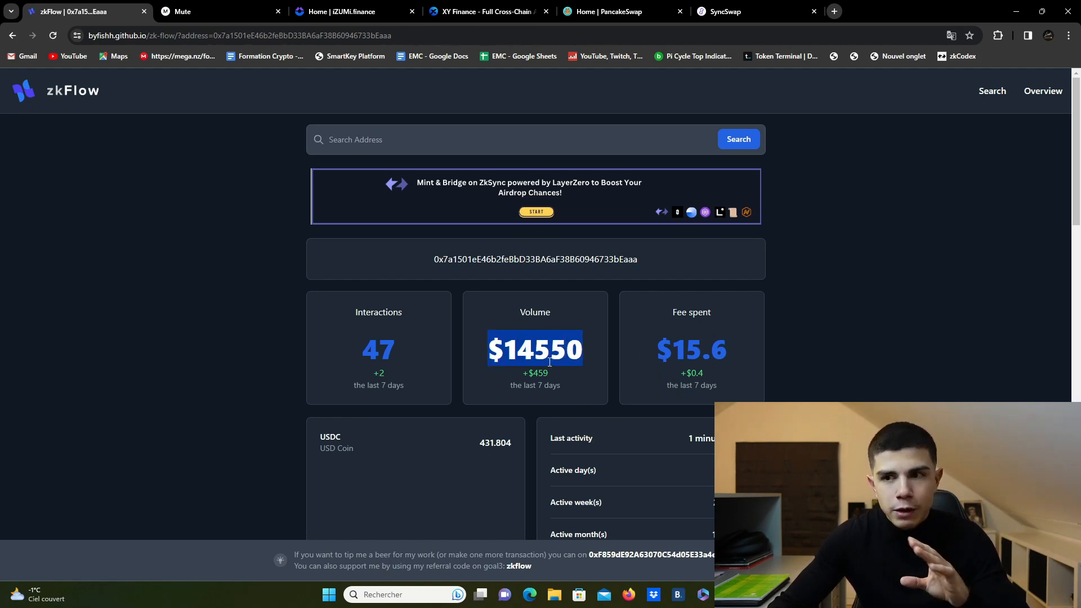
{"action": "left_click_drag", "start_coordinate": [651, 360], "coordinate": [701, 349]}
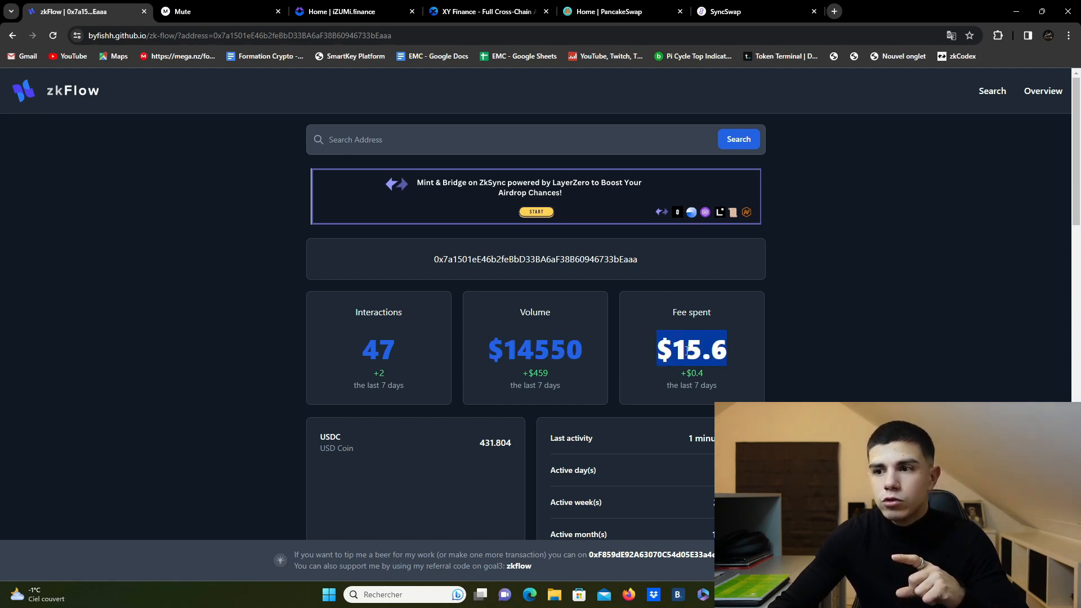
{"action": "left_click", "coordinate": [653, 260]}
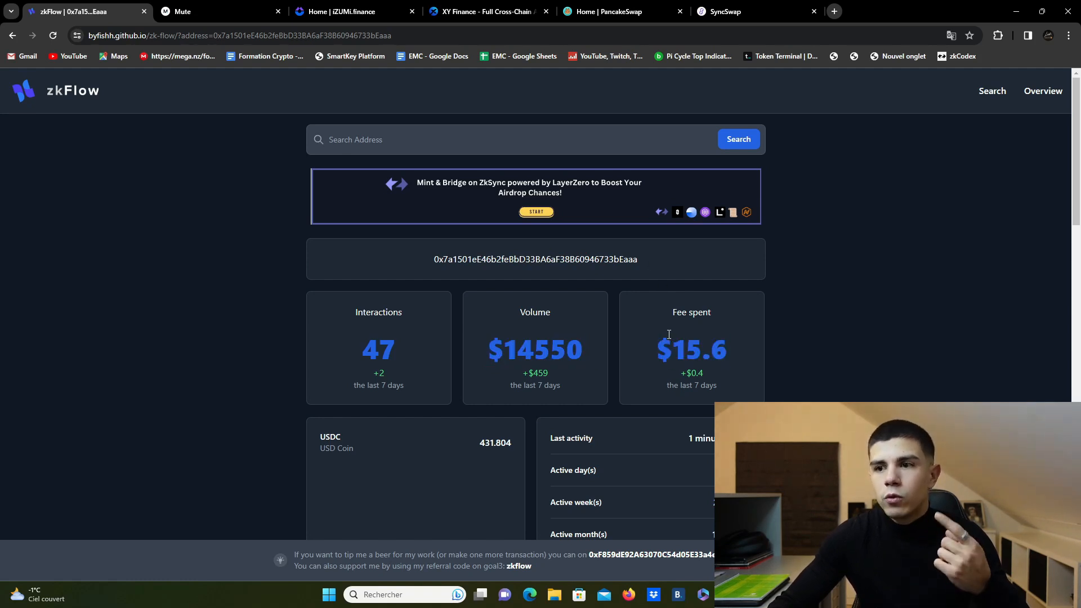
Step: Swap 0.2 ETH for USDC on SyncSwap, confirm the transaction in MetaMask and dismiss the result dialog
{"action": "left_click", "coordinate": [723, 12]}
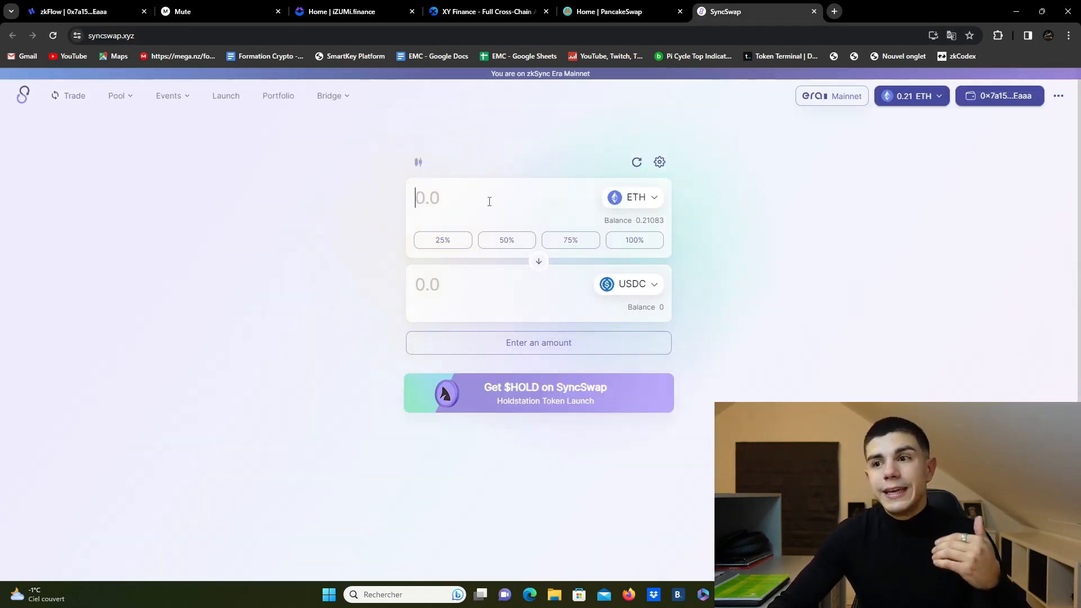
{"action": "type", "text": "0."}
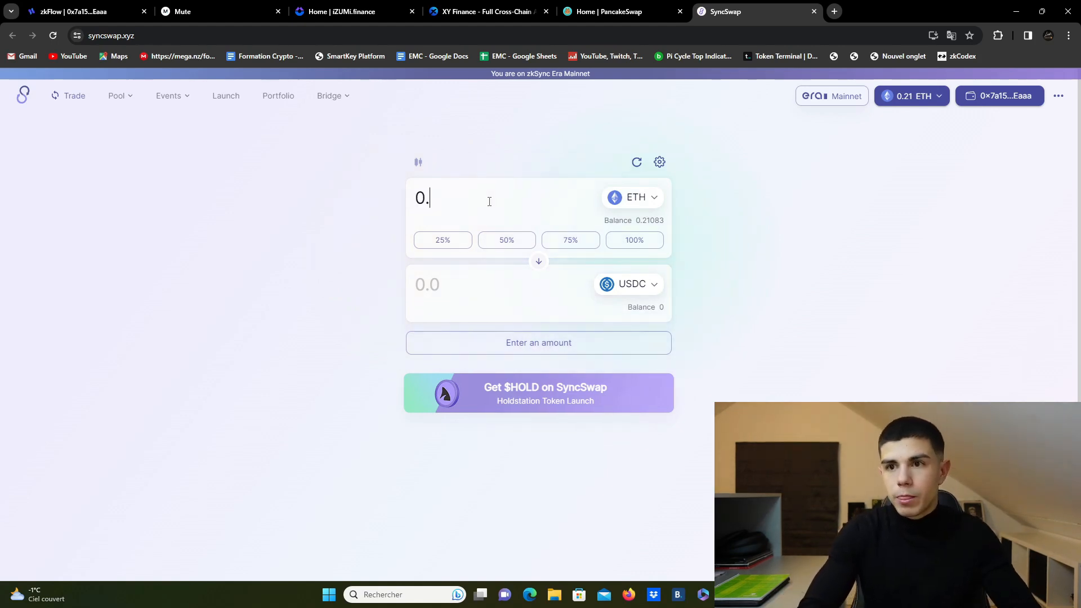
{"action": "type", "text": "2"}
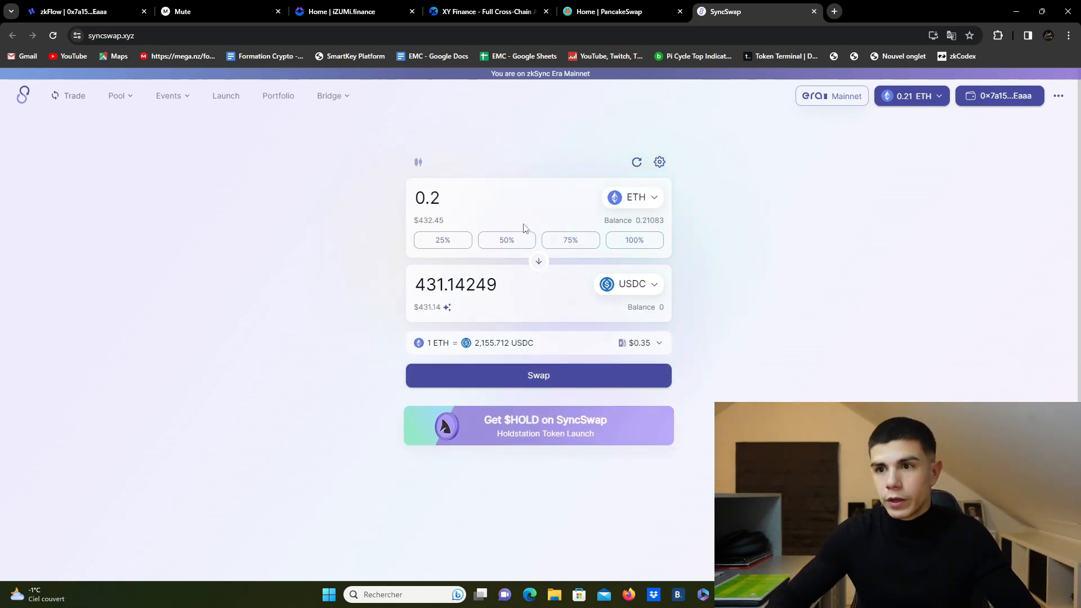
{"action": "left_click", "coordinate": [560, 375]}
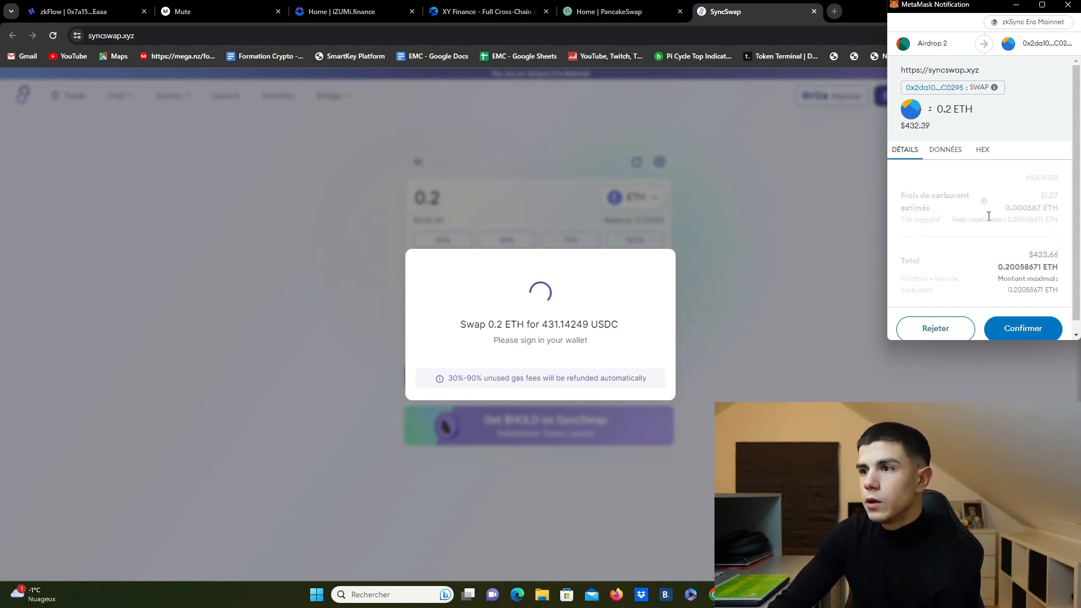
{"action": "left_click", "coordinate": [1027, 327]}
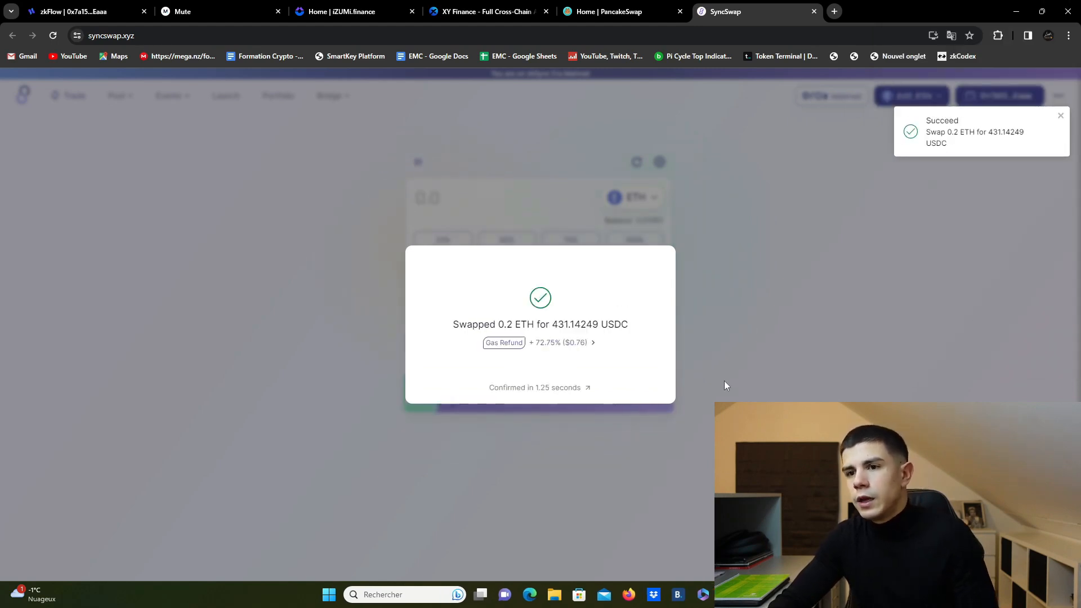
{"action": "left_click", "coordinate": [709, 312]}
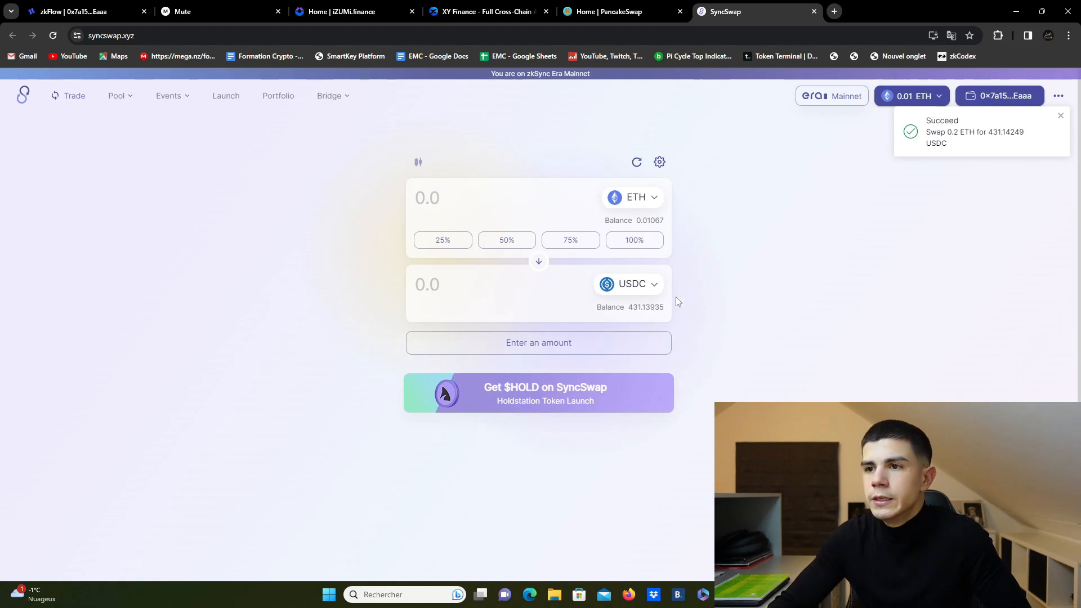
Step: Reverse the SyncSwap pair to USDC to ETH and fill in 100% of the USDC balance
{"action": "left_click_drag", "start_coordinate": [625, 307], "coordinate": [663, 314]}
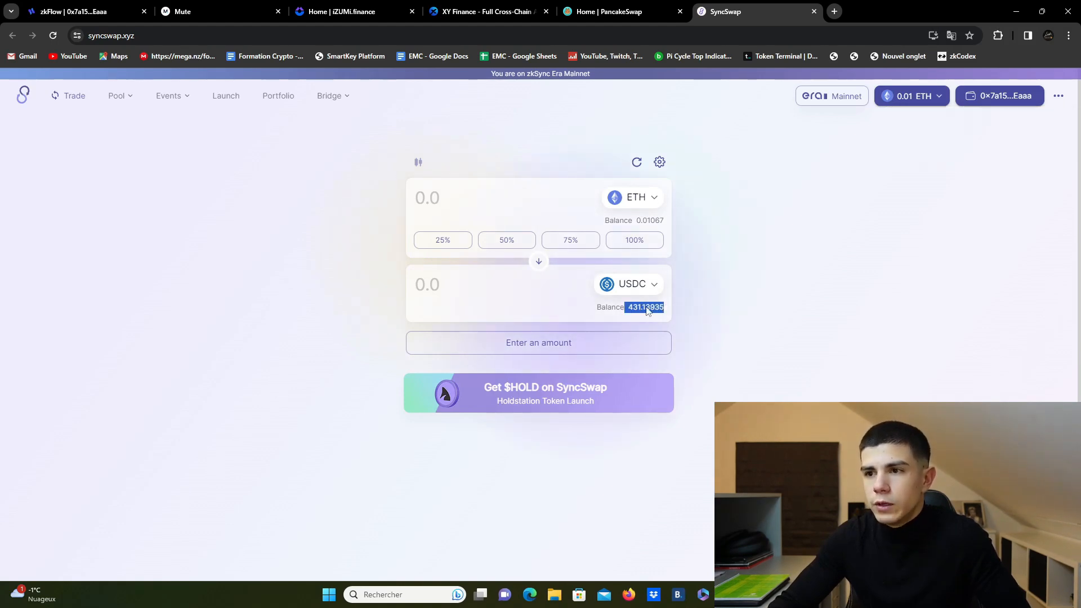
{"action": "left_click", "coordinate": [539, 262]}
{"action": "left_click", "coordinate": [537, 270]}
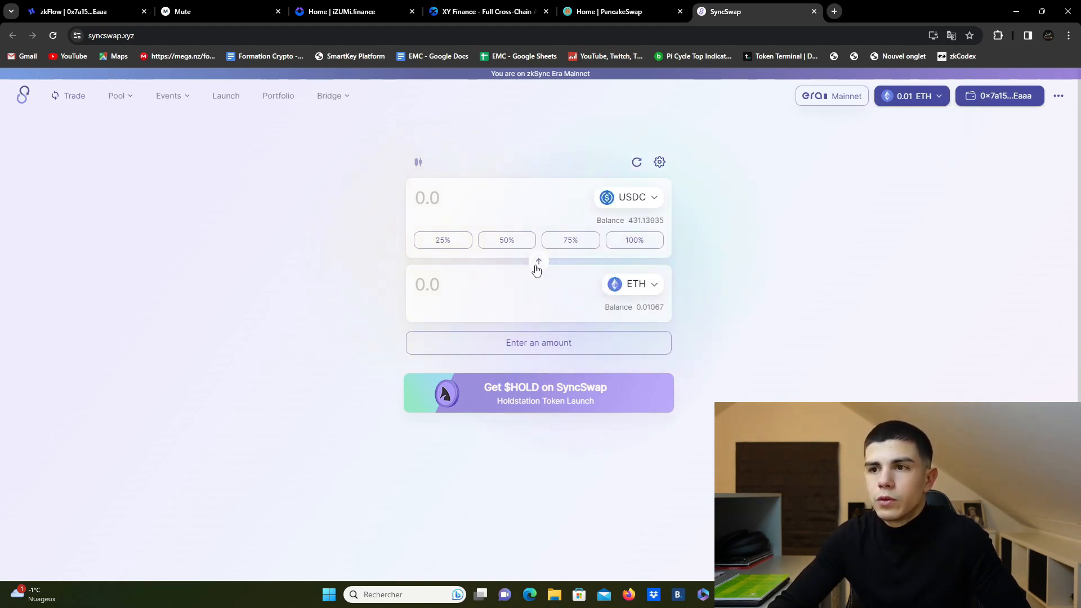
{"action": "left_click", "coordinate": [630, 241]}
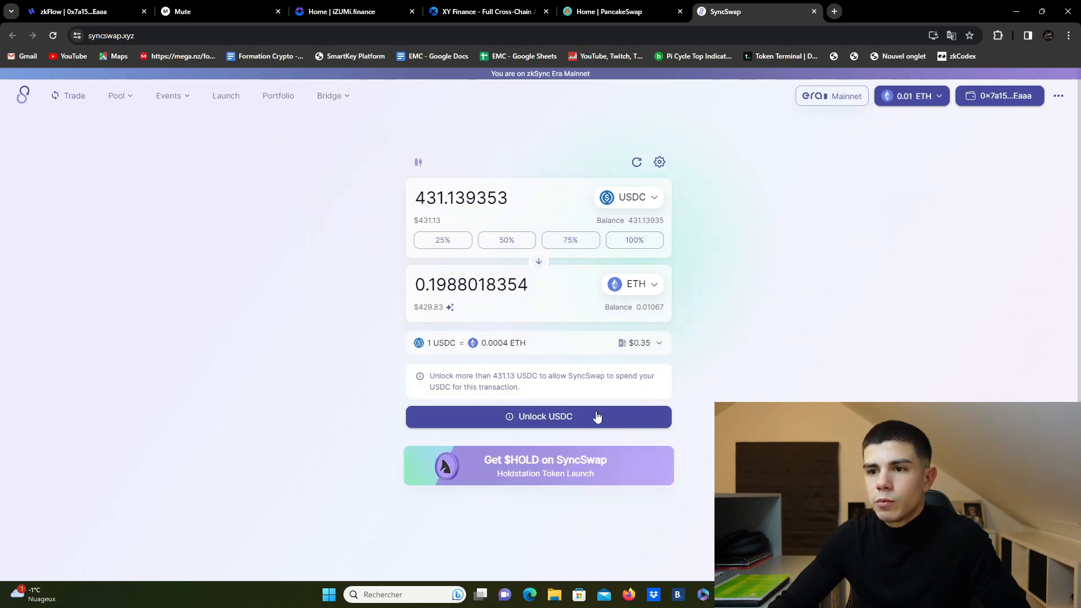
Step: Unlock the USDC for spending on SyncSwap, approve the request in MetaMask and dismiss the submission dialog
{"action": "left_click", "coordinate": [549, 420]}
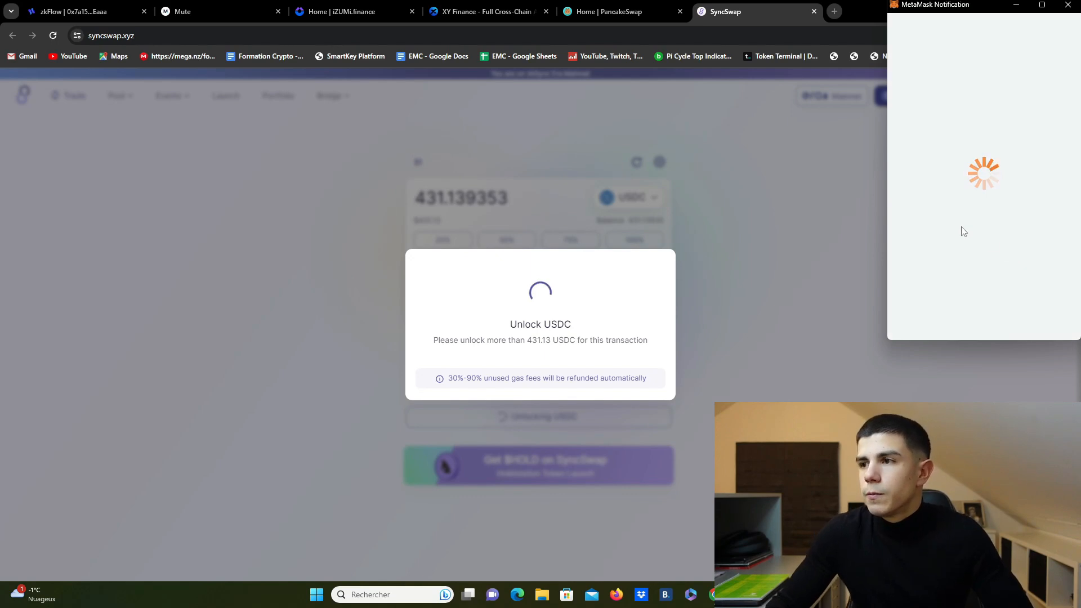
{"action": "left_click", "coordinate": [1034, 245]}
{"action": "scroll", "coordinate": [1018, 226], "scroll_direction": "down", "scroll_amount": 3}
{"action": "left_click", "coordinate": [1003, 322]}
{"action": "left_click", "coordinate": [1004, 318]}
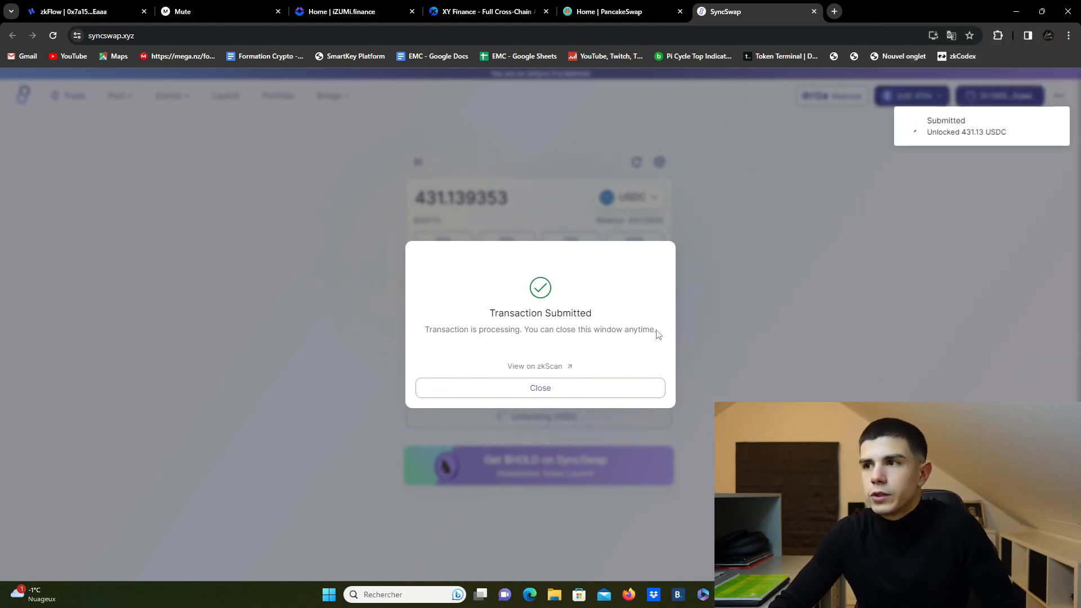
{"action": "left_click", "coordinate": [702, 336]}
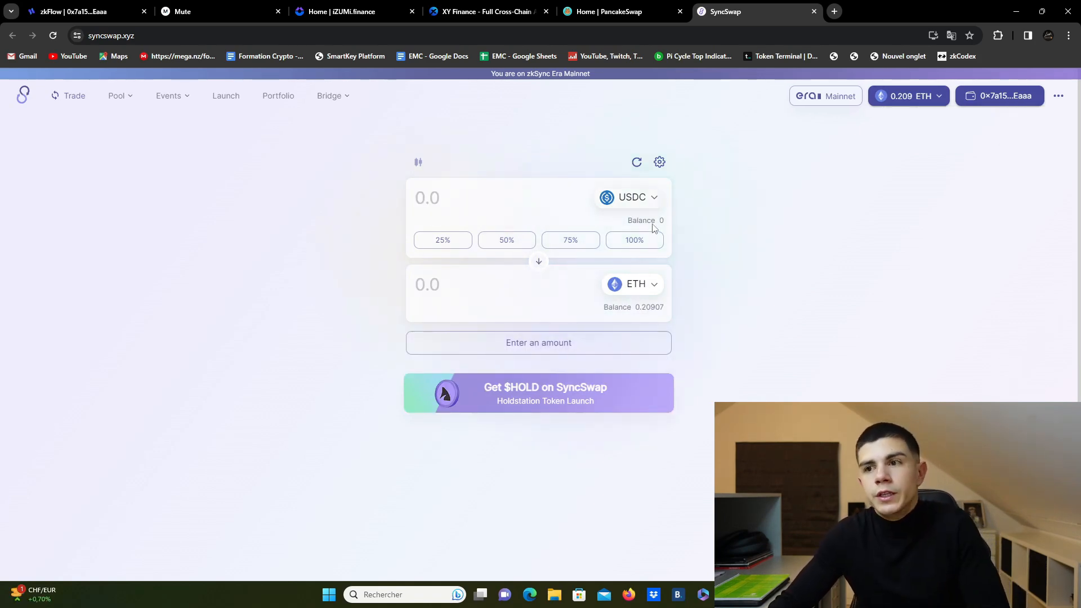
Step: Check the ETH balance on SyncSwap, then reload zkFlow and examine the wallet's volume and SyncSwap activity
{"action": "double_click", "coordinate": [650, 307]}
{"action": "left_click", "coordinate": [74, 11]}
{"action": "left_click", "coordinate": [52, 36]}
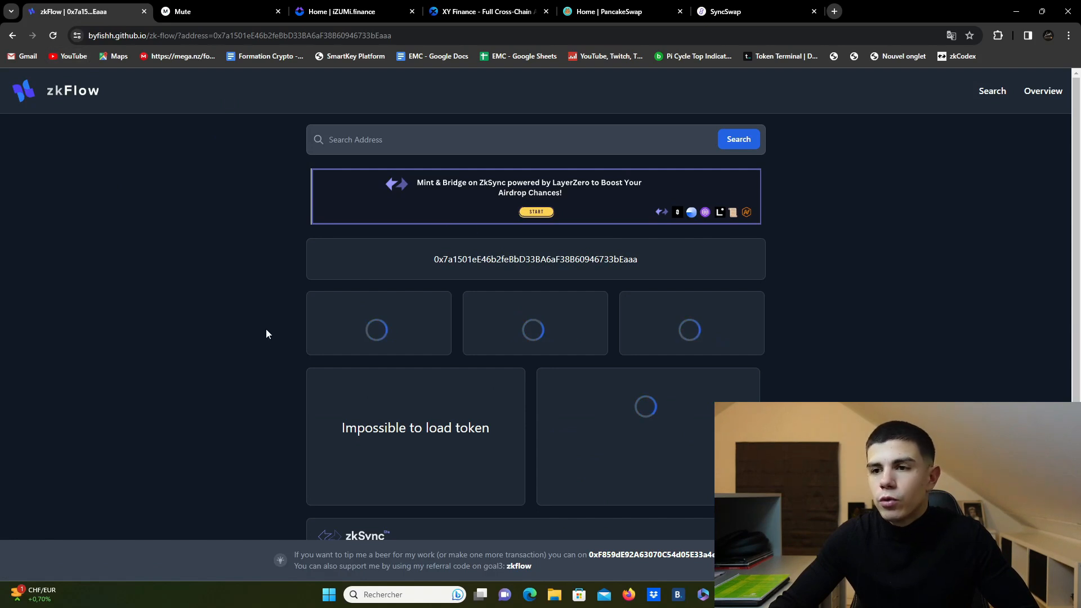
{"action": "left_click_drag", "start_coordinate": [519, 352], "coordinate": [581, 353]}
{"action": "left_click", "coordinate": [572, 350]}
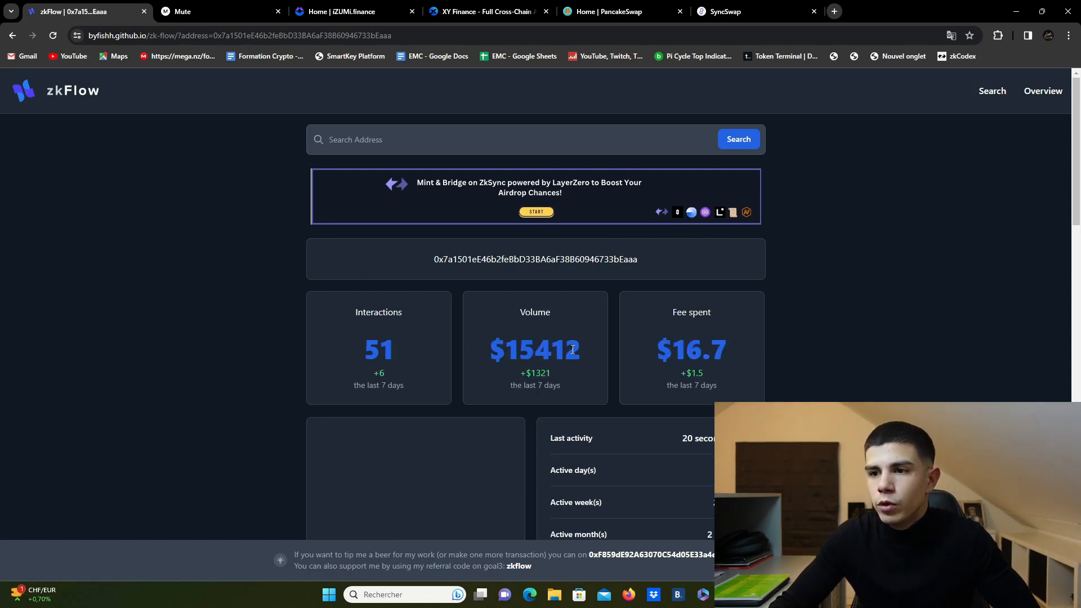
{"action": "scroll", "coordinate": [807, 355], "scroll_direction": "down", "scroll_amount": 8}
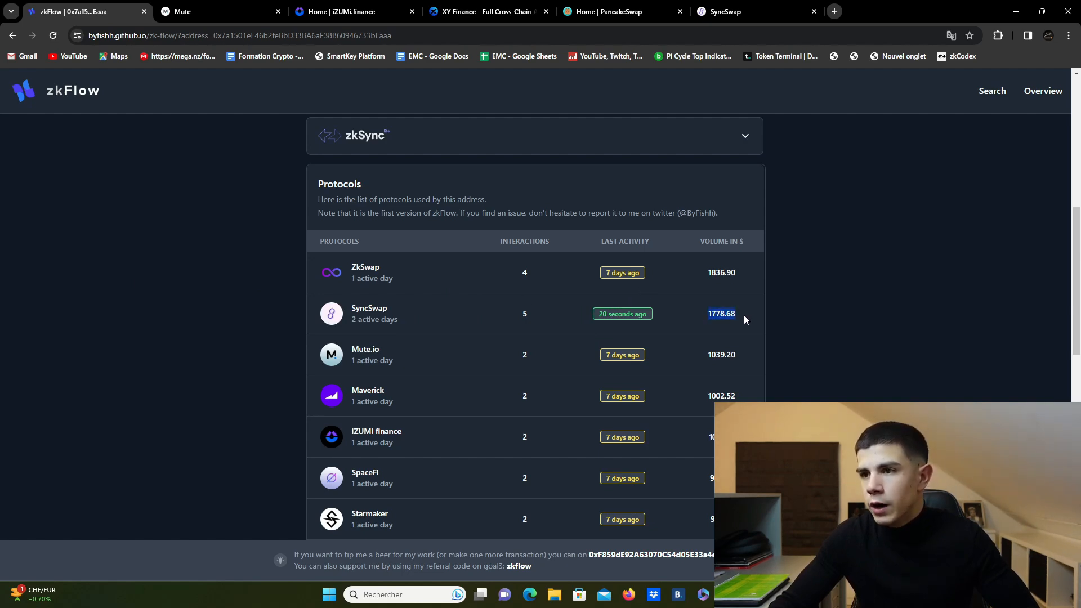
{"action": "scroll", "coordinate": [670, 307], "scroll_direction": "down", "scroll_amount": 4}
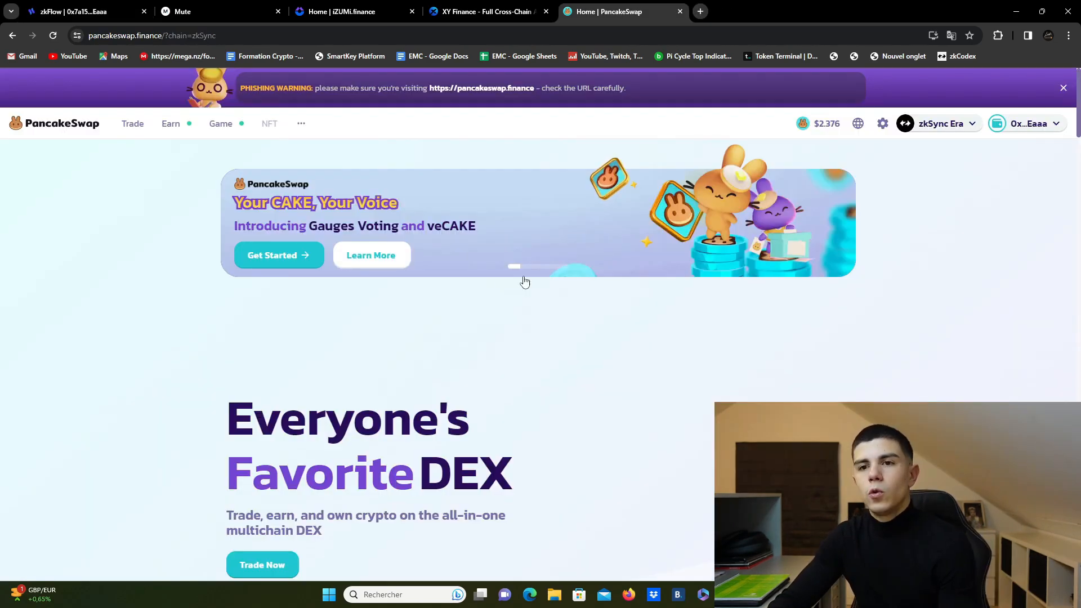
Step: Switch to PancakeSwap on zkSync Era, open its Swap page, view the Liquidity page and return to Swap
{"action": "mouse_move", "coordinate": [164, 133]}
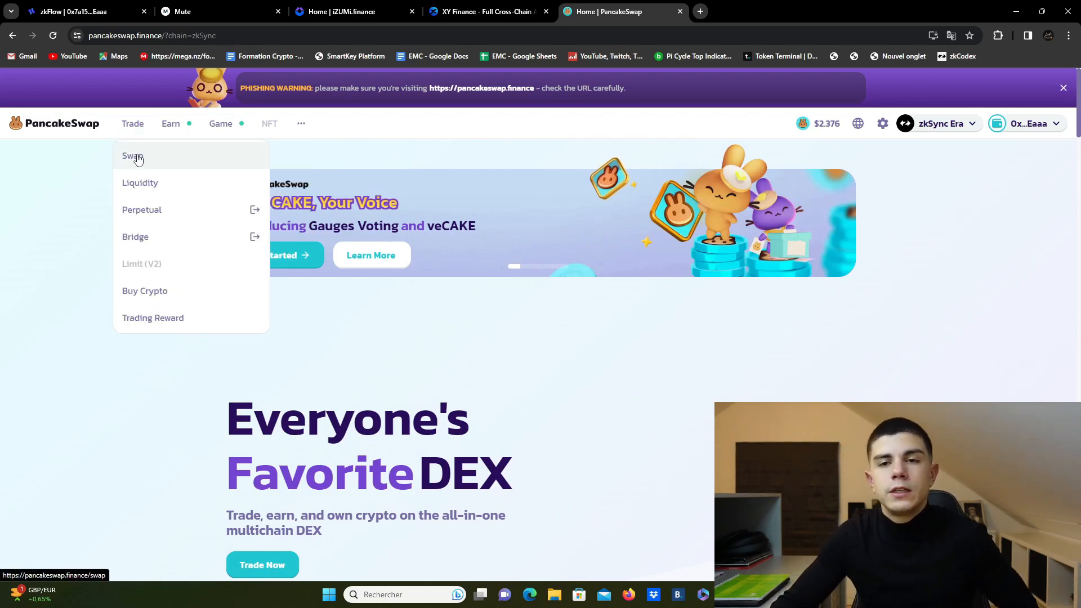
{"action": "left_click", "coordinate": [138, 157]}
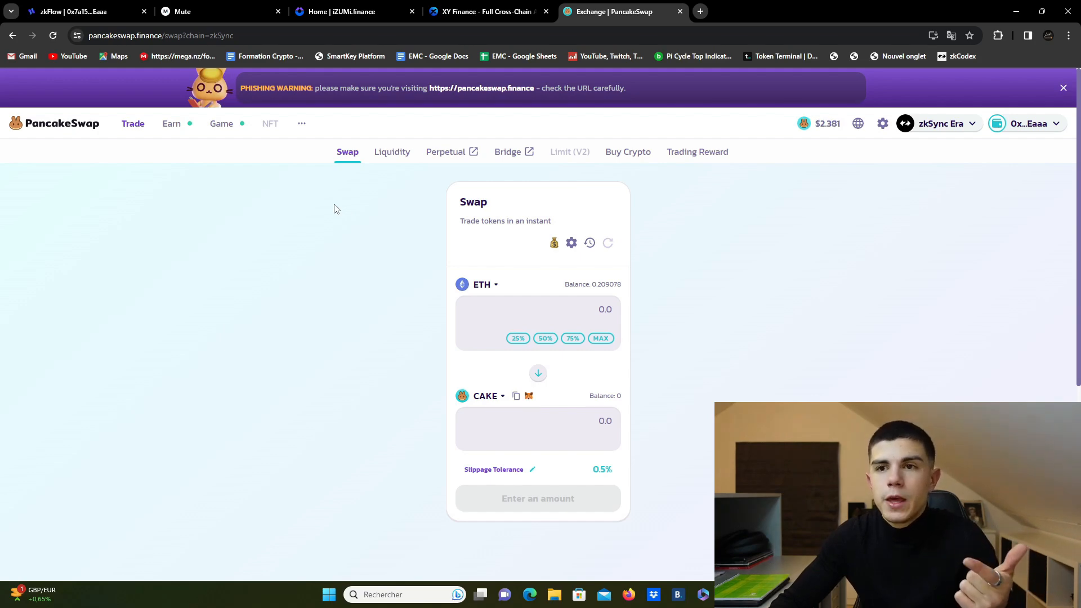
{"action": "mouse_move", "coordinate": [118, 137]}
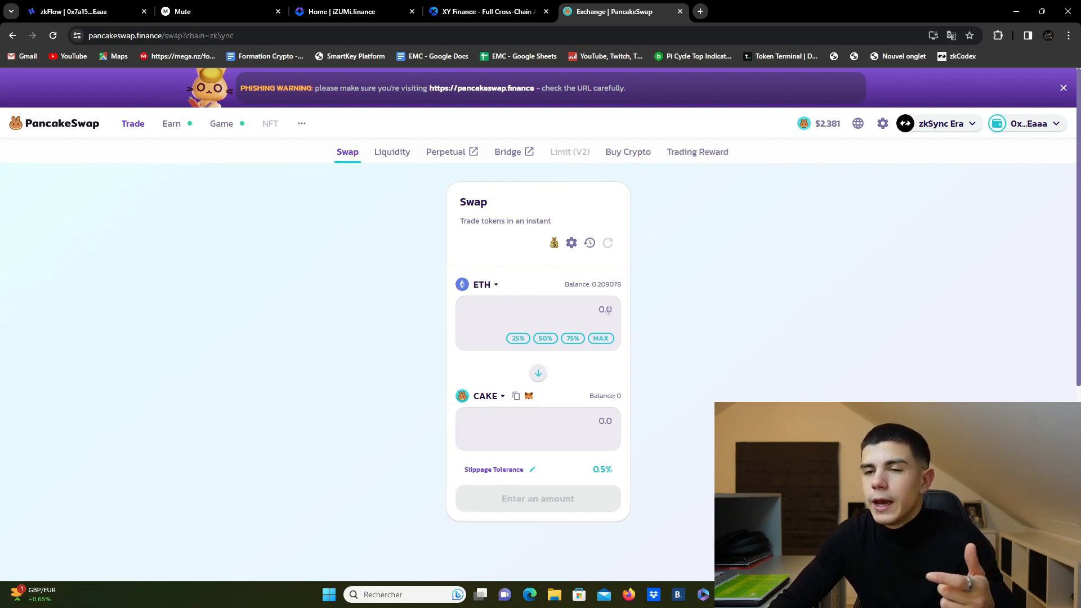
{"action": "left_click", "coordinate": [392, 154]}
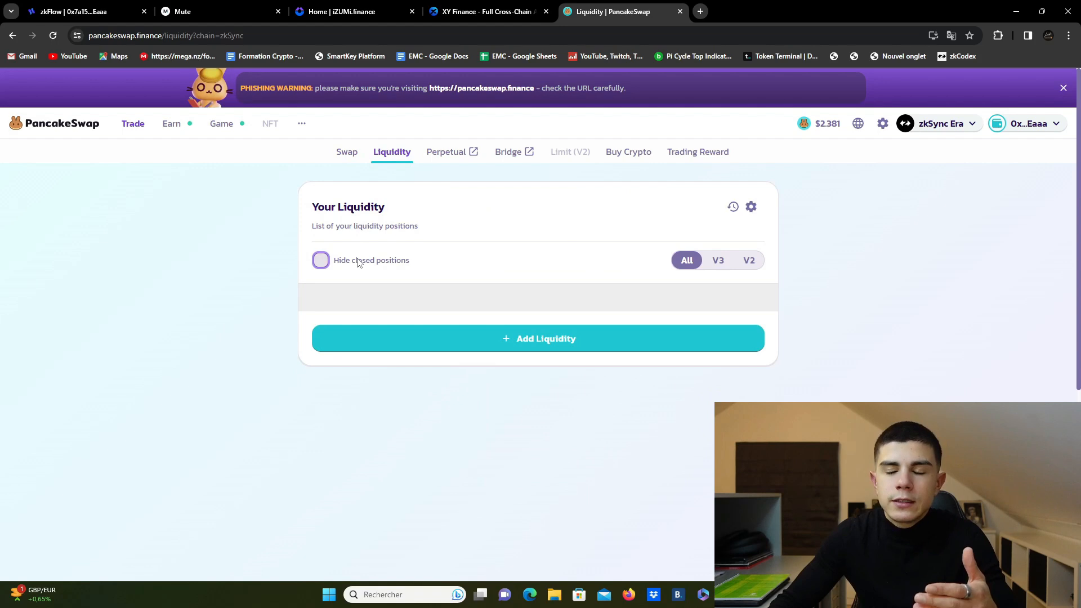
{"action": "left_click", "coordinate": [352, 161]}
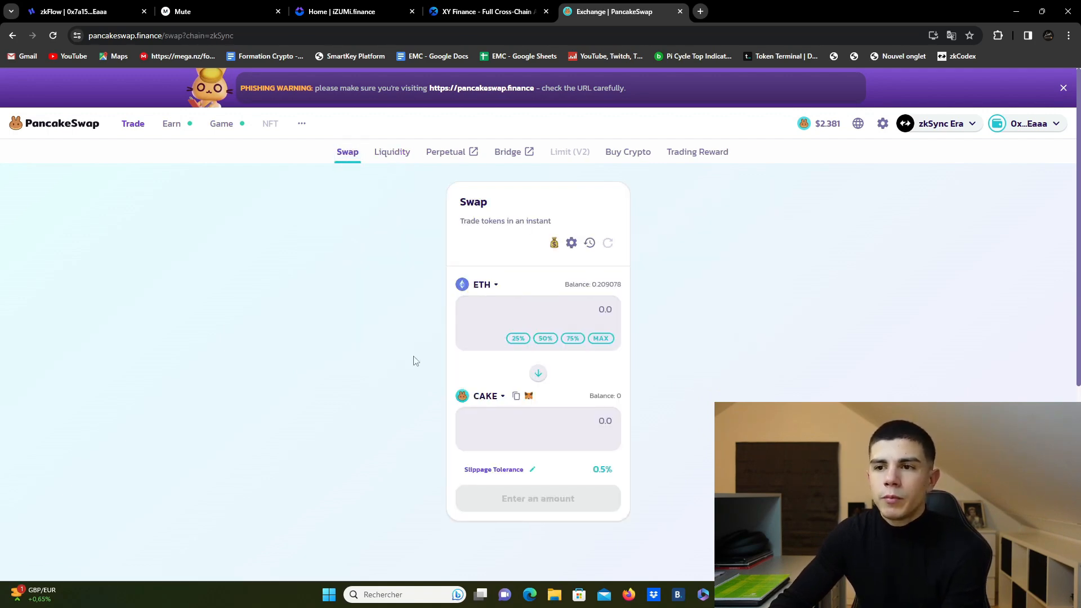
Step: Set the PancakeSwap output token to USDC and enter 0.2 ETH as the amount to swap
{"action": "left_click", "coordinate": [493, 401]}
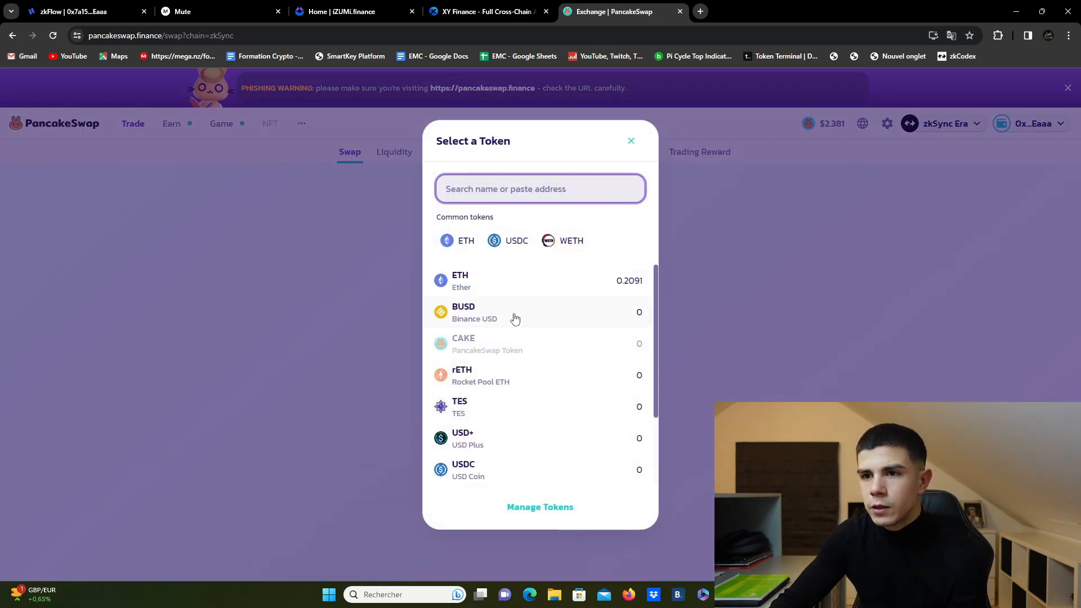
{"action": "left_click", "coordinate": [508, 242]}
{"action": "left_click", "coordinate": [611, 309]}
{"action": "type", "text": "2"}
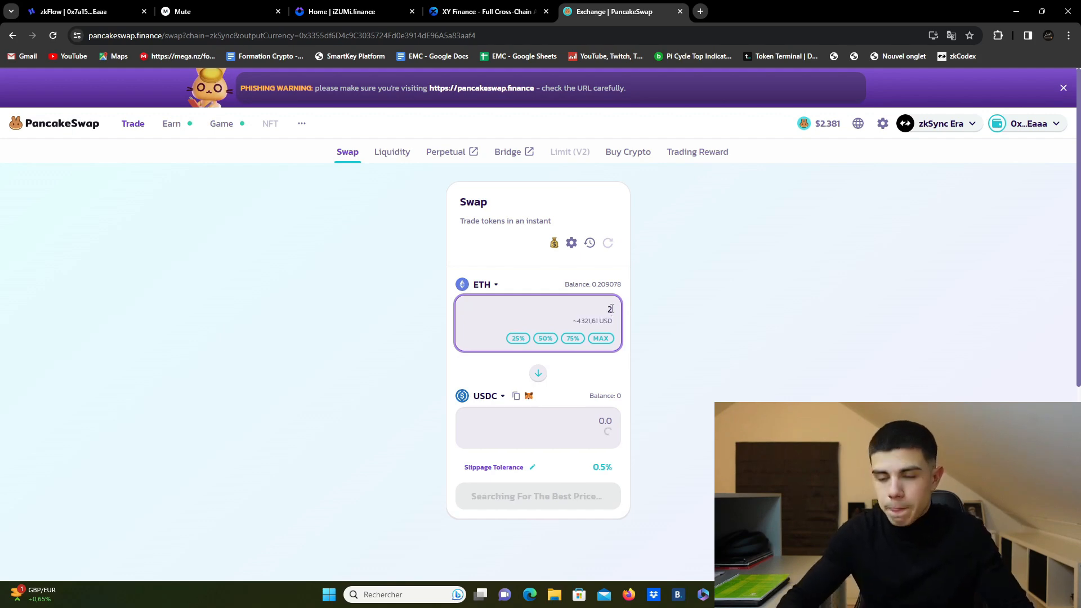
{"action": "key", "text": "BackSpace"}
{"action": "type", "text": "0.2"}
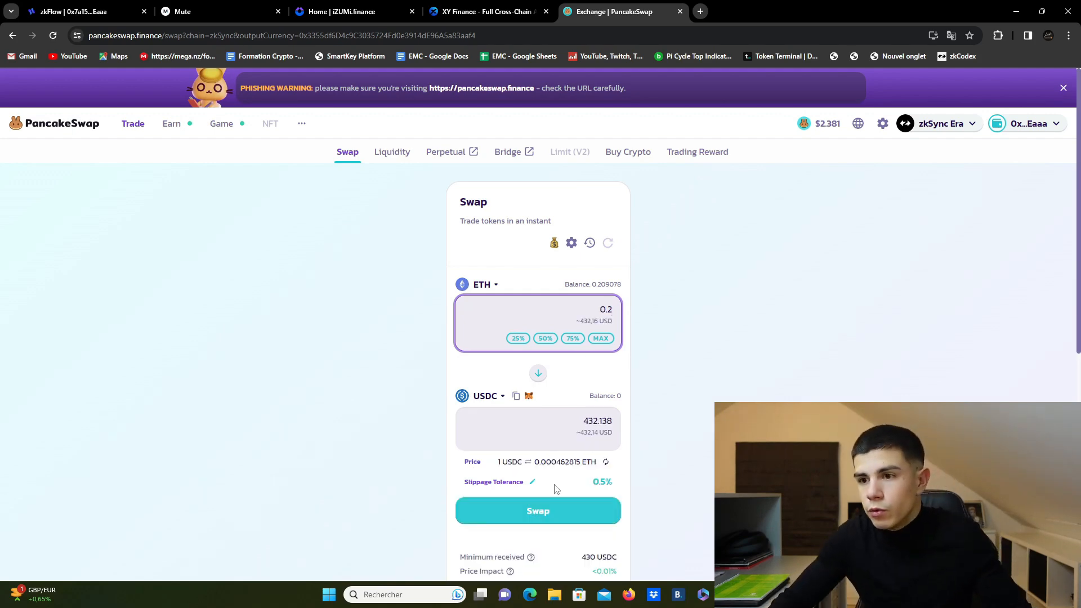
Step: Submit the ETH to USDC swap on PancakeSwap and confirm the transaction in MetaMask
{"action": "left_click", "coordinate": [557, 511]}
{"action": "left_click", "coordinate": [562, 468]}
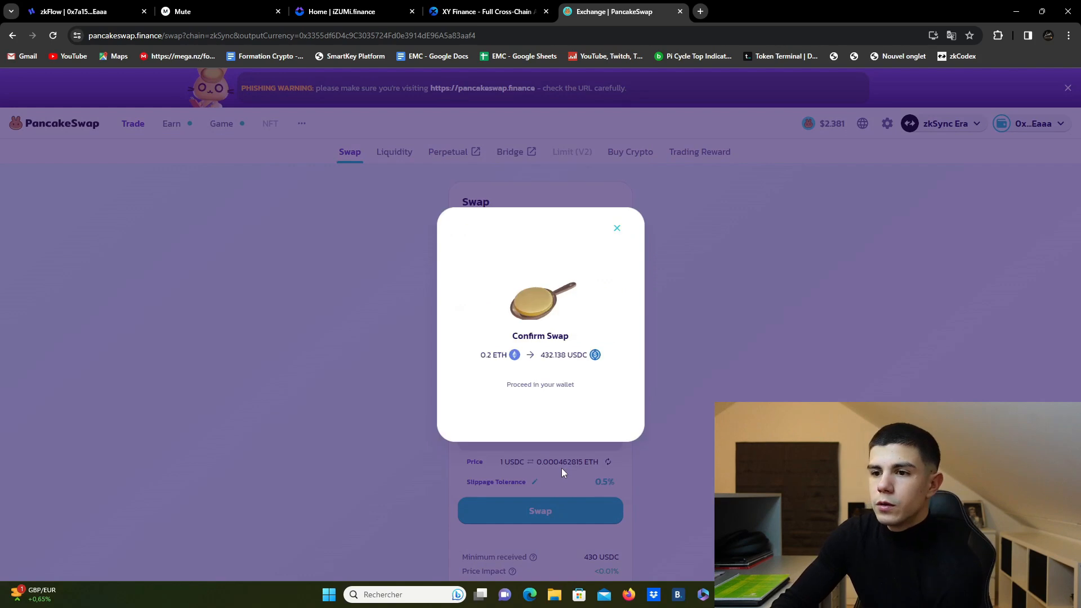
{"action": "left_click", "coordinate": [1035, 321]}
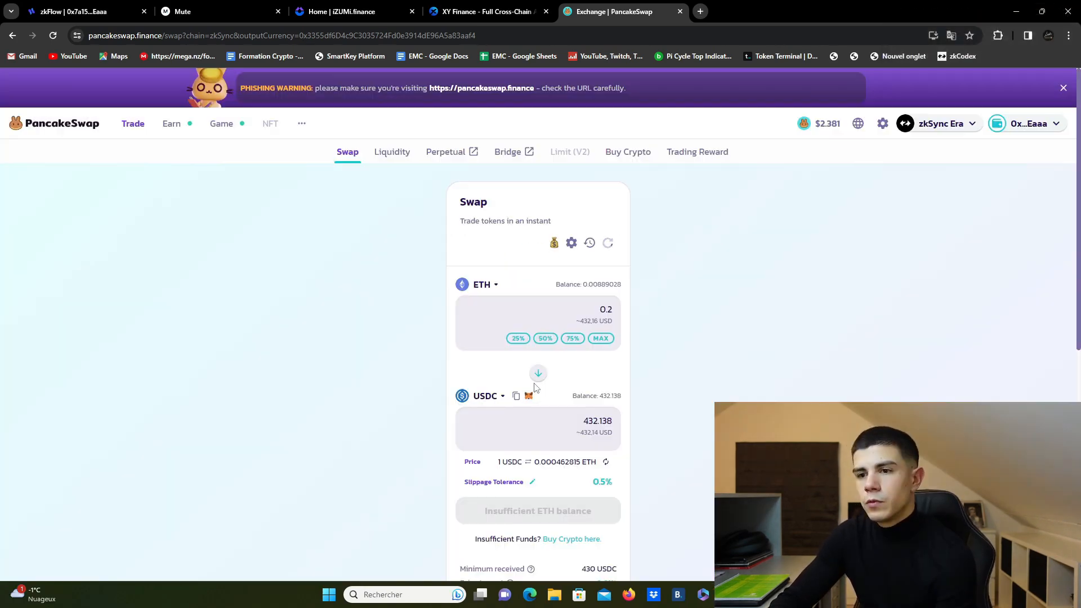
Step: Reverse the PancakeSwap pair to USDC to ETH, fill in the maximum USDC balance and submit the swap
{"action": "left_click", "coordinate": [538, 375]}
{"action": "left_click", "coordinate": [601, 340]}
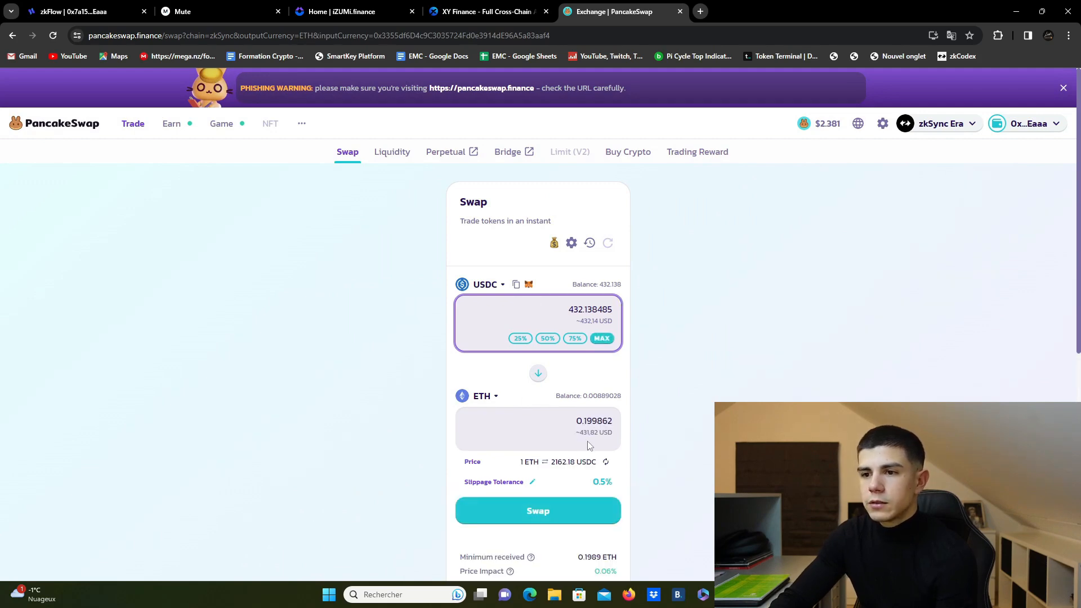
{"action": "left_click", "coordinate": [537, 510]}
{"action": "left_click", "coordinate": [566, 456]}
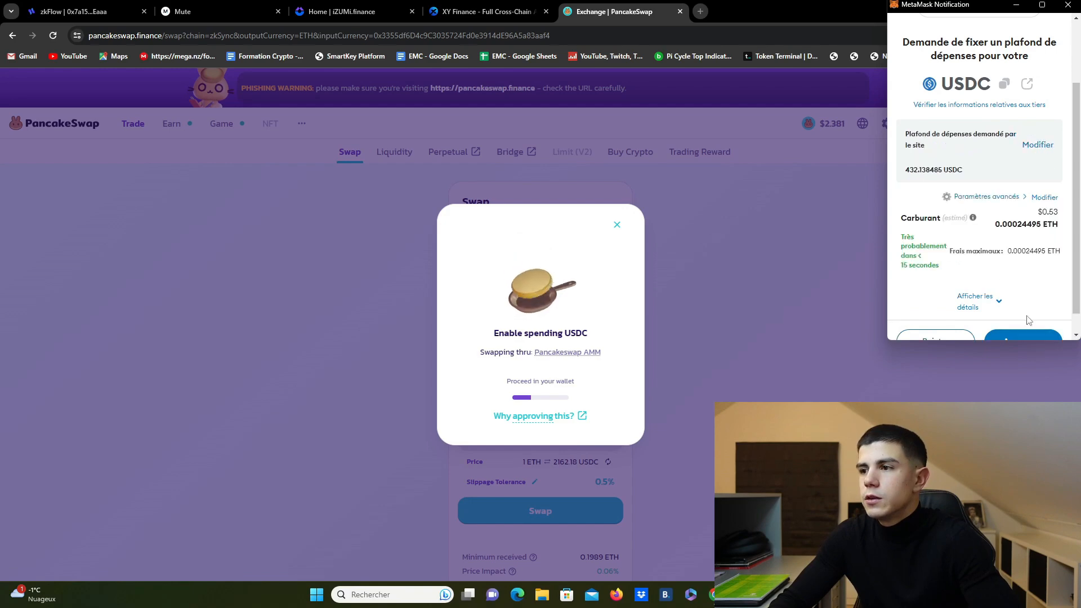
Step: Approve the USDC spending cap in MetaMask, confirm the swap back to ETH and dismiss the submission dialog
{"action": "scroll", "coordinate": [1028, 320], "scroll_direction": "down", "scroll_amount": 1}
{"action": "left_click", "coordinate": [1028, 317]}
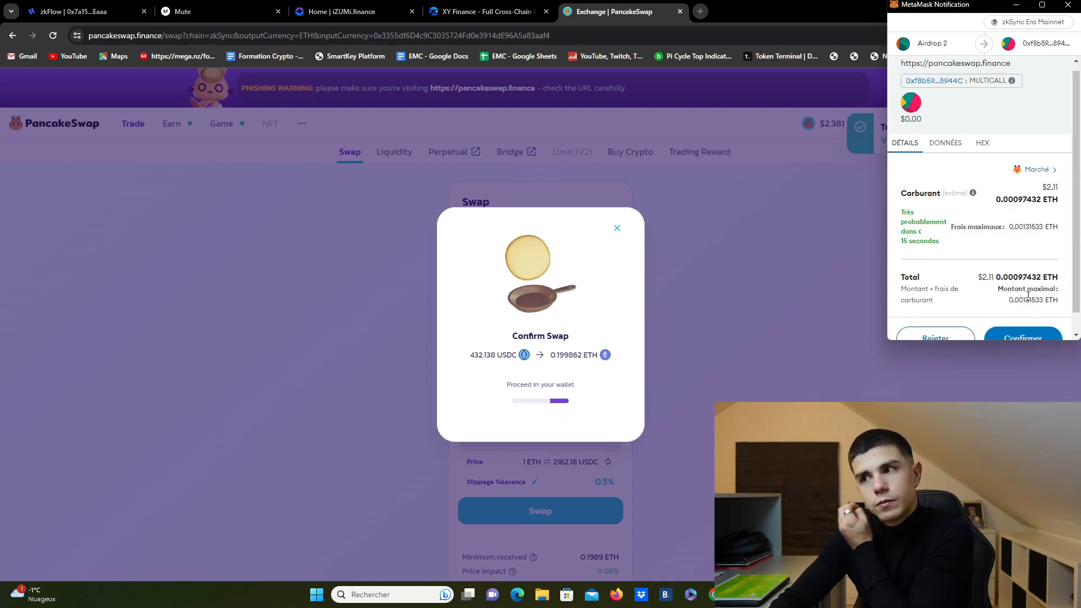
{"action": "scroll", "coordinate": [1029, 297], "scroll_direction": "down", "scroll_amount": 1}
{"action": "left_click", "coordinate": [1027, 317]}
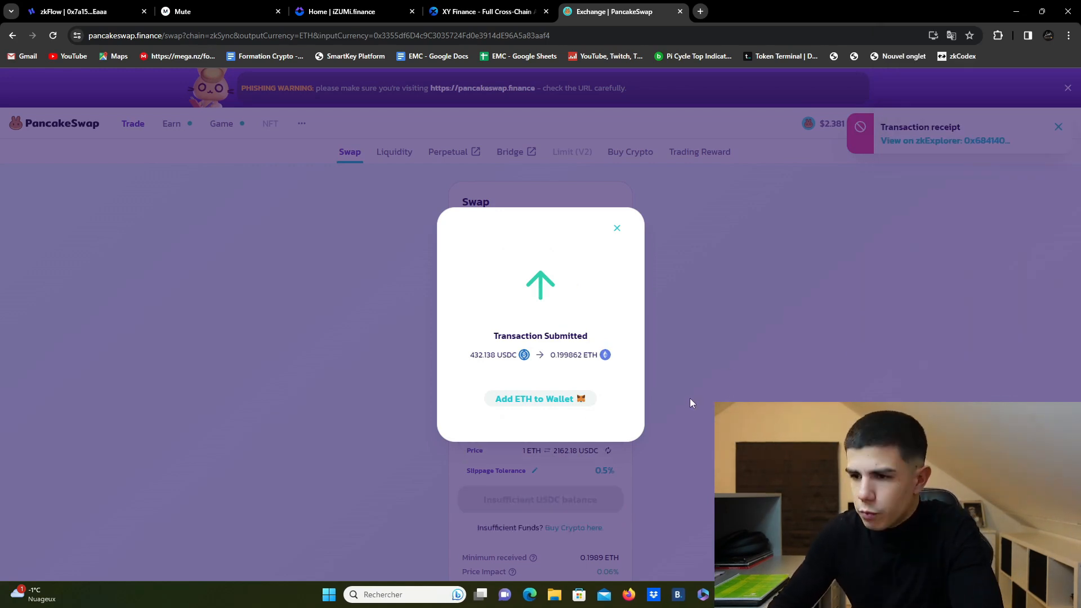
{"action": "left_click", "coordinate": [697, 262]}
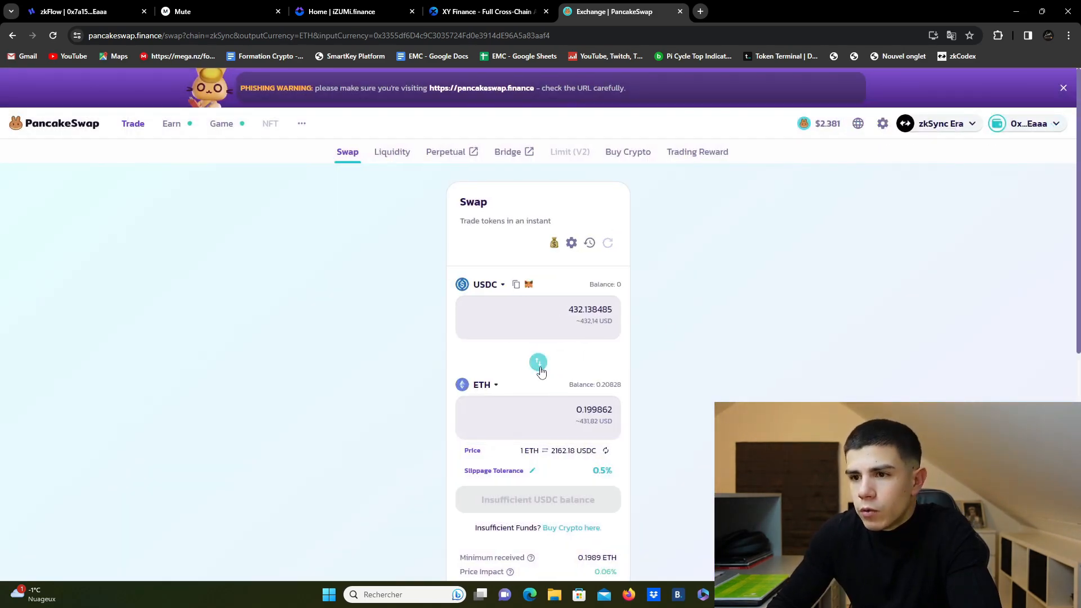
Step: Reload the wallet's zkFlow page and examine its interactions, volume and fees
{"action": "left_click", "coordinate": [67, 11]}
{"action": "left_click", "coordinate": [52, 35]}
{"action": "scroll", "coordinate": [538, 333], "scroll_direction": "down", "scroll_amount": 8}
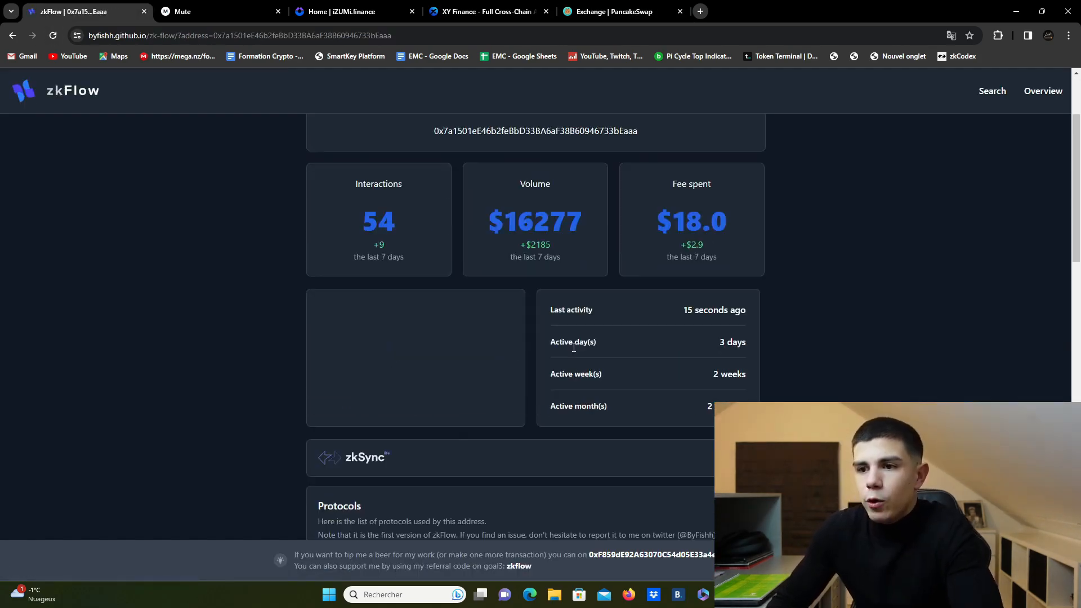
Step: Look through the protocols listed on zkFlow, view the Starmaker swap site and close it again
{"action": "left_click", "coordinate": [591, 11]}
{"action": "left_click", "coordinate": [485, 11]}
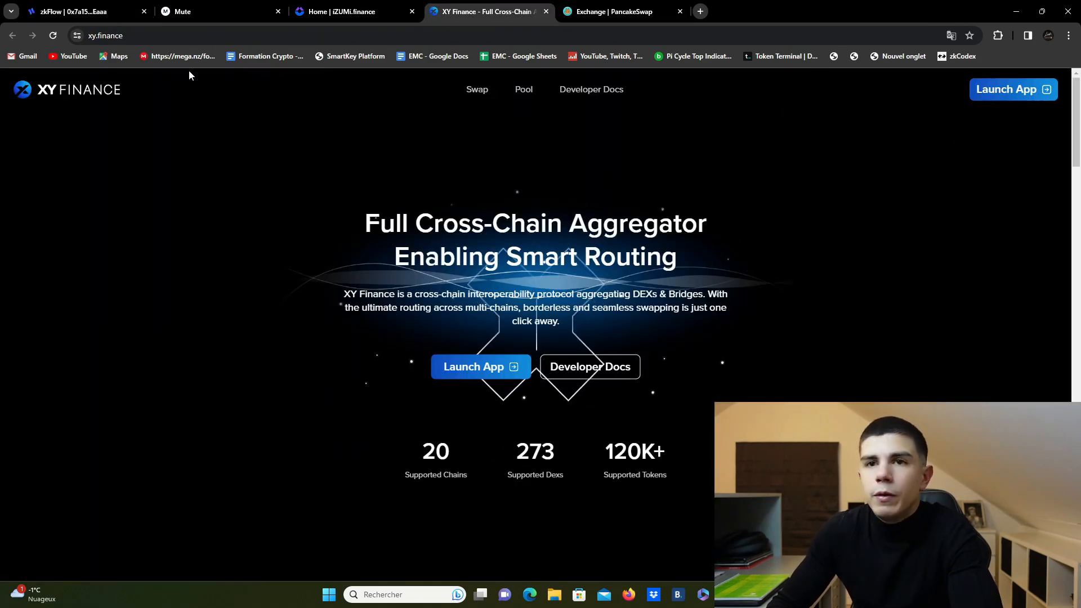
{"action": "left_click", "coordinate": [84, 11]}
{"action": "scroll", "coordinate": [522, 346], "scroll_direction": "down", "scroll_amount": 3}
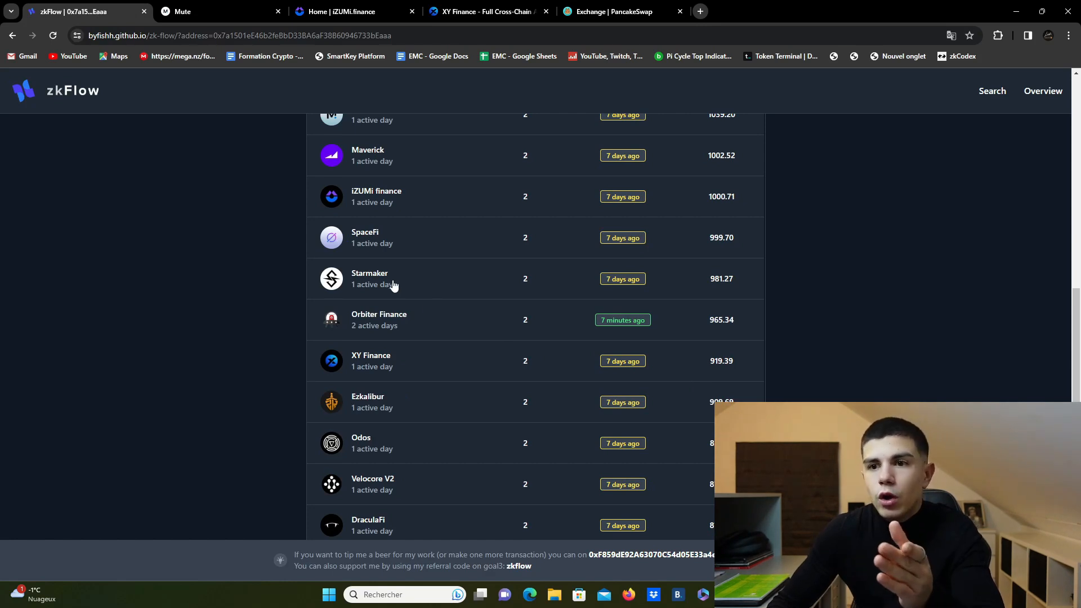
{"action": "left_click", "coordinate": [374, 279]}
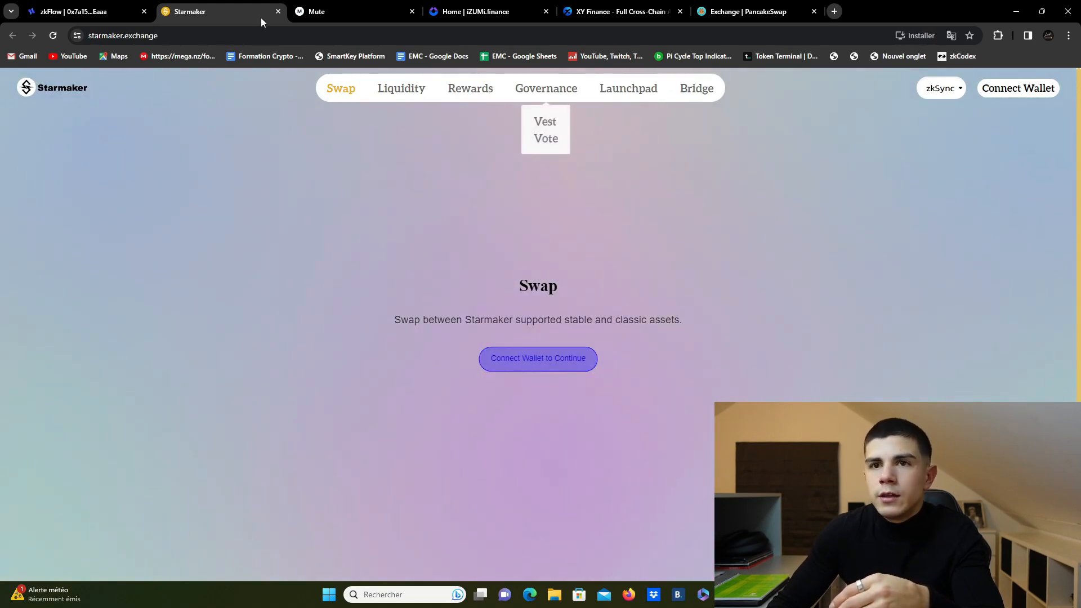
{"action": "left_click", "coordinate": [278, 11]}
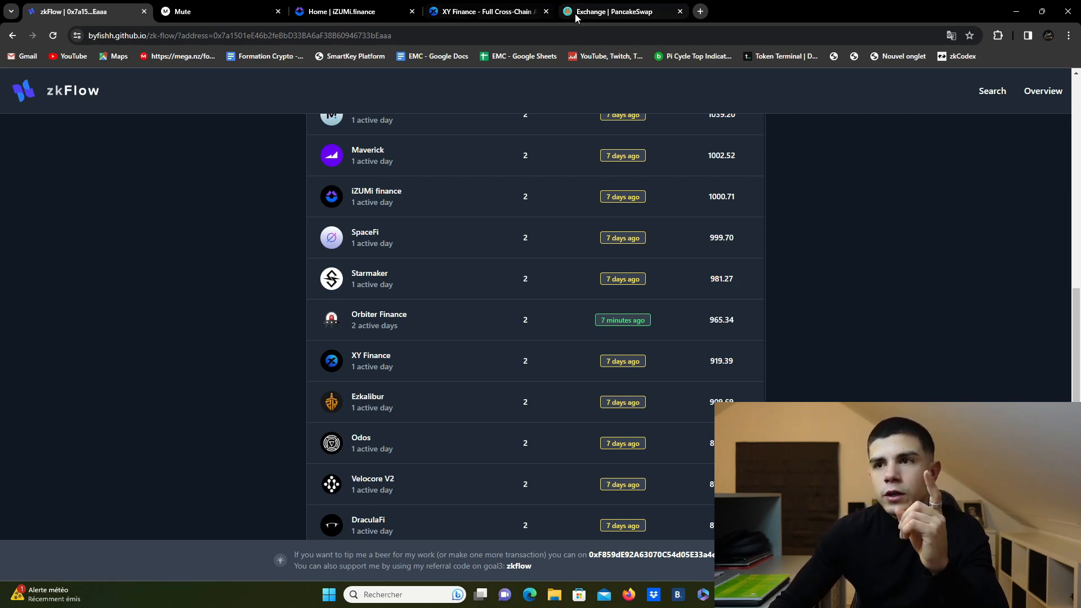
Step: Close PancakeSwap, launch the XY Finance app and set the swap pair to ETH and USDC on zkSync Era
{"action": "left_click", "coordinate": [497, 14]}
{"action": "left_click", "coordinate": [671, 17]}
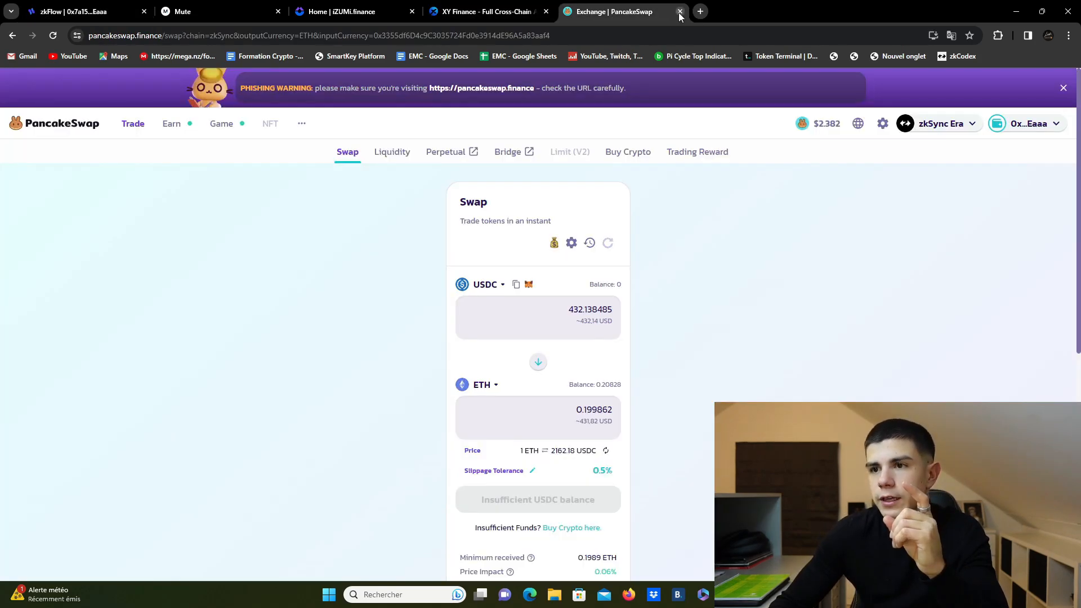
{"action": "left_click", "coordinate": [679, 11]}
{"action": "left_click", "coordinate": [1038, 93]}
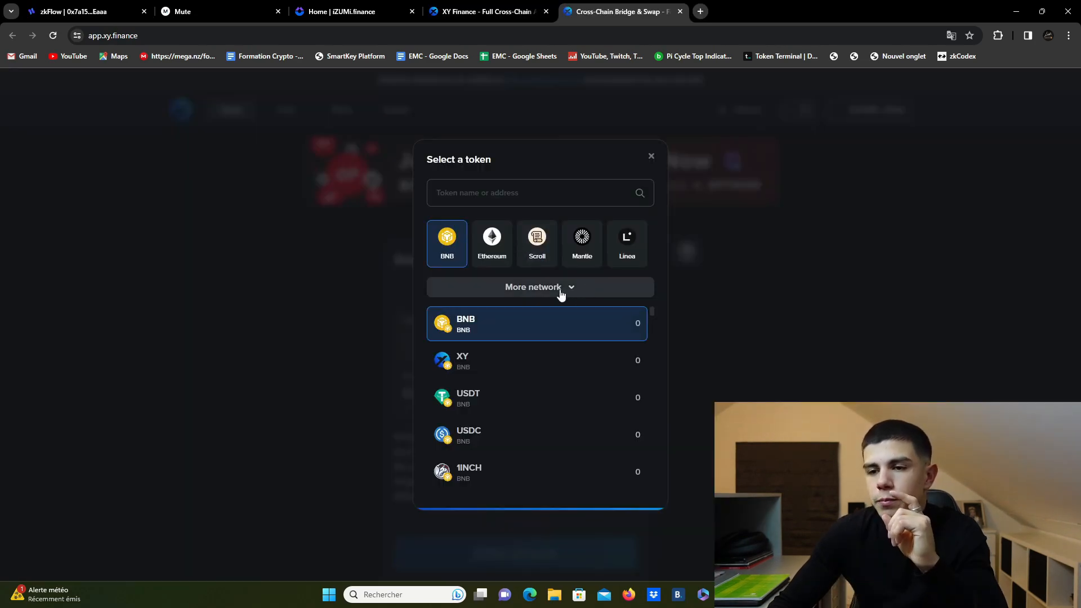
{"action": "left_click", "coordinate": [560, 288]}
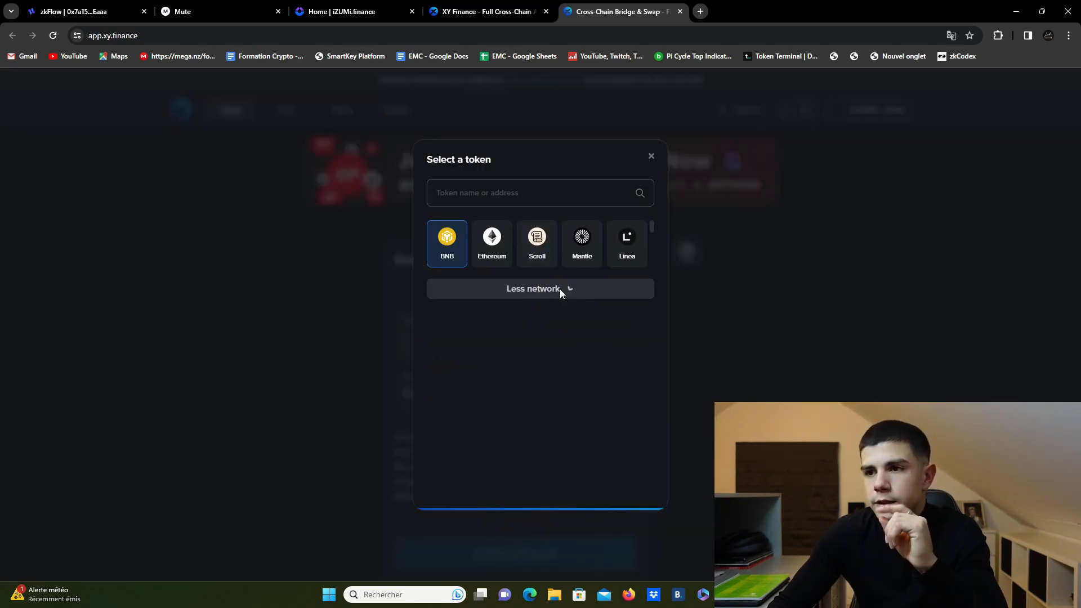
{"action": "left_click", "coordinate": [535, 307]}
{"action": "left_click", "coordinate": [577, 332]}
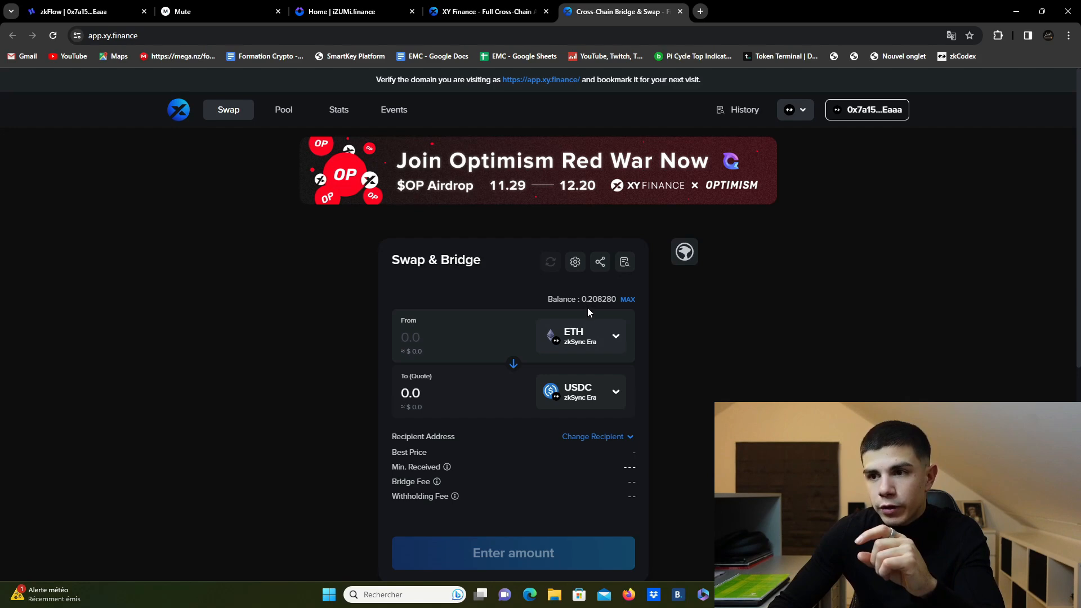
Step: Swap 0.2 ETH for USDC on XY Finance, confirm the transaction in MetaMask and dismiss the completion dialog
{"action": "left_click_drag", "start_coordinate": [601, 302], "coordinate": [546, 315]}
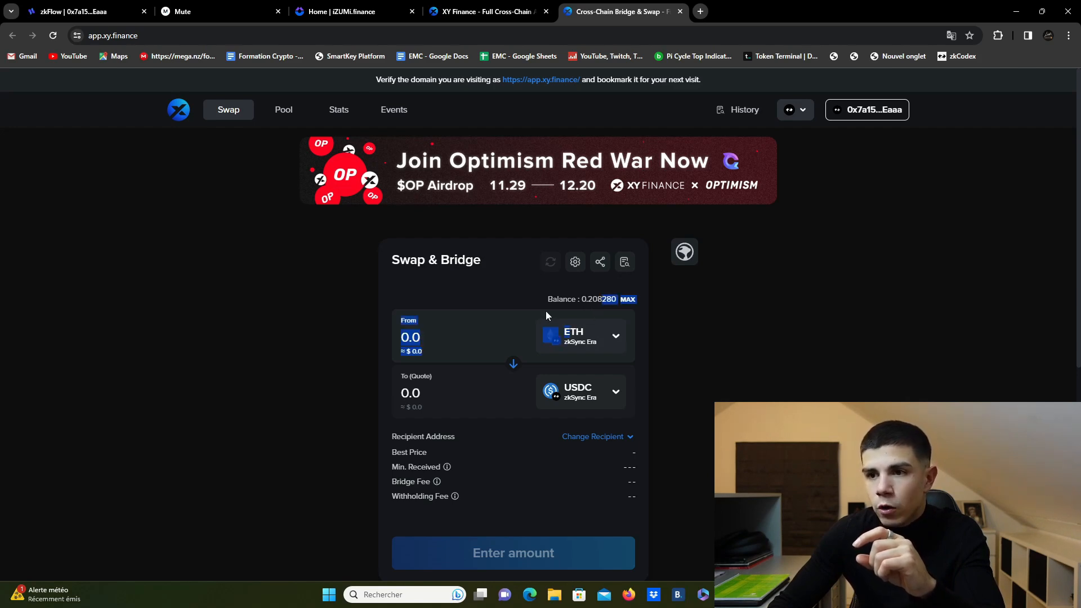
{"action": "left_click", "coordinate": [482, 334]}
{"action": "type", "text": "0.2"}
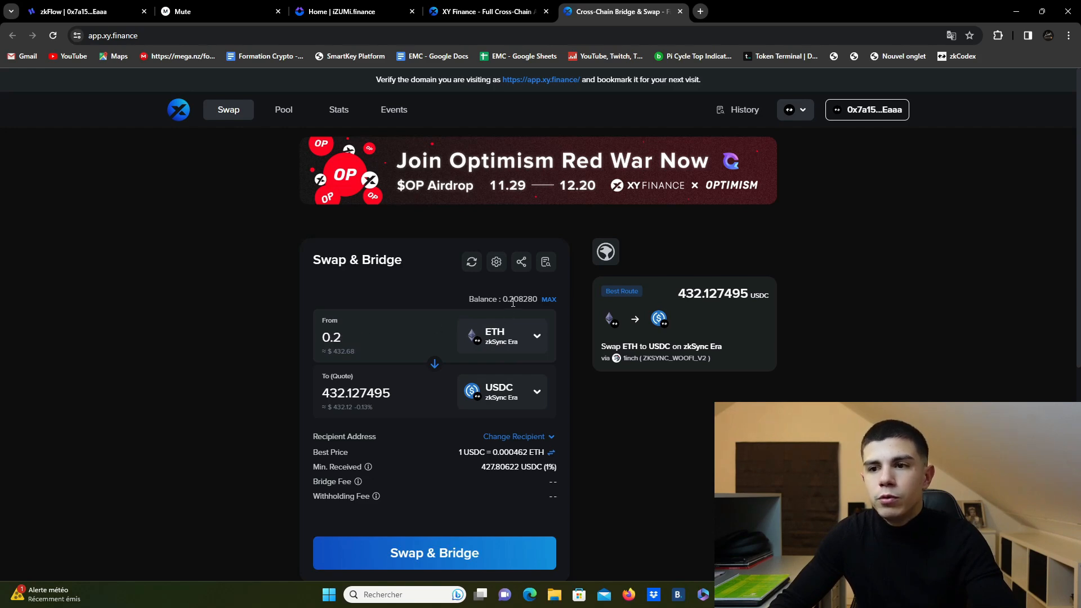
{"action": "left_click", "coordinate": [445, 553]}
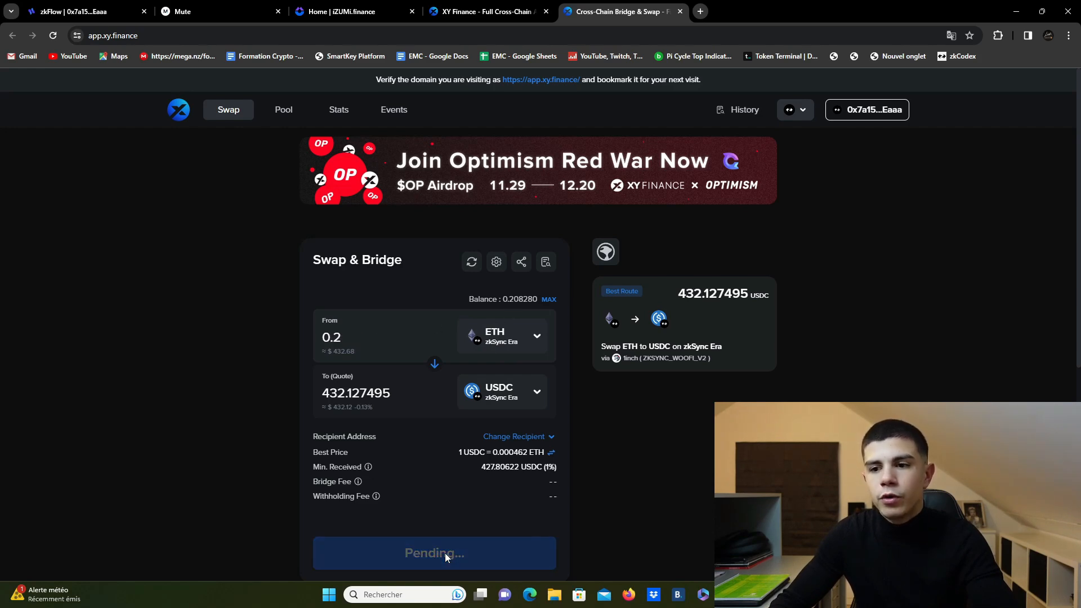
{"action": "left_click", "coordinate": [550, 465]}
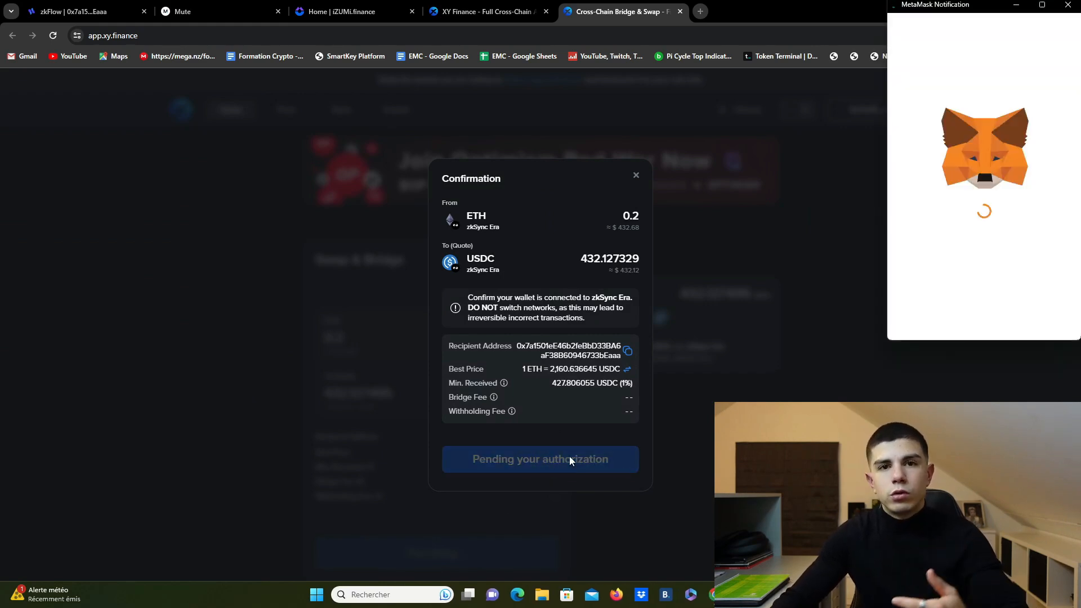
{"action": "left_click", "coordinate": [1033, 328]}
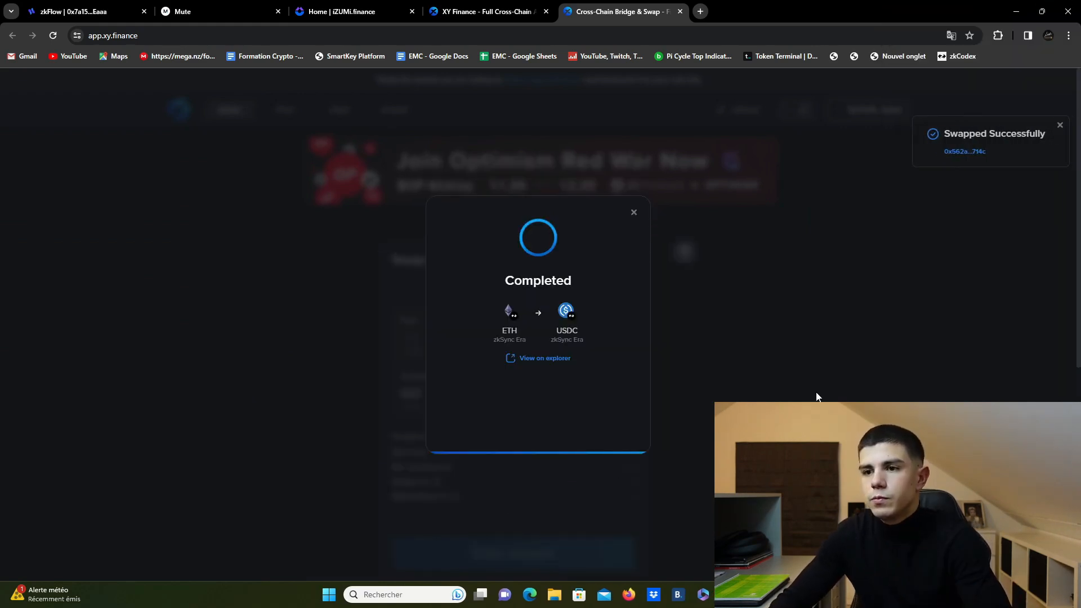
{"action": "left_click", "coordinate": [825, 292]}
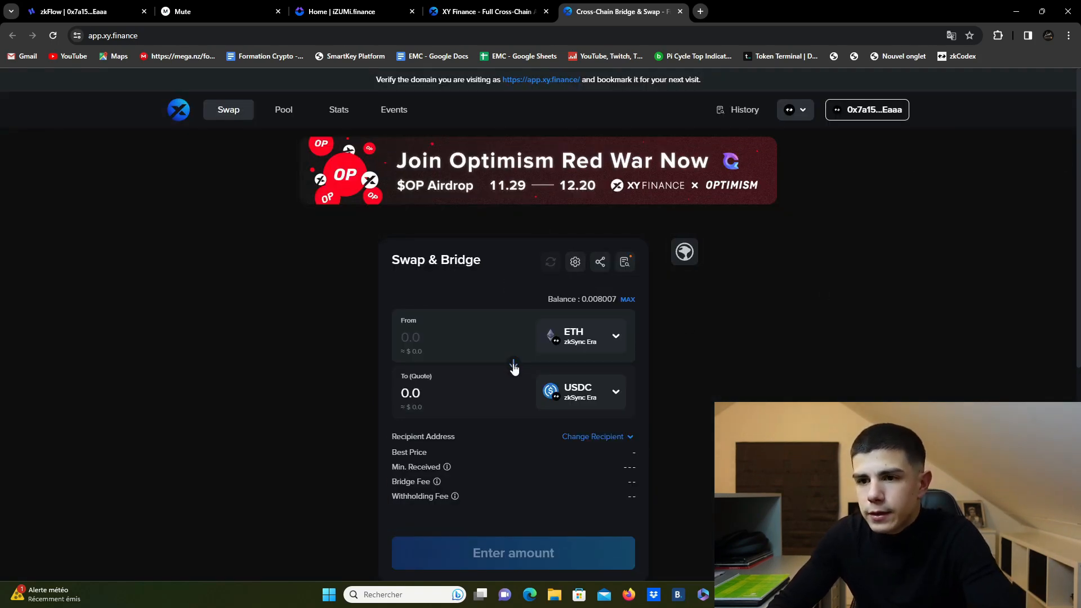
Step: Reverse the XY Finance pair to USDC to ETH and fill in the maximum USDC balance
{"action": "left_click", "coordinate": [514, 366]}
{"action": "left_click", "coordinate": [628, 300]}
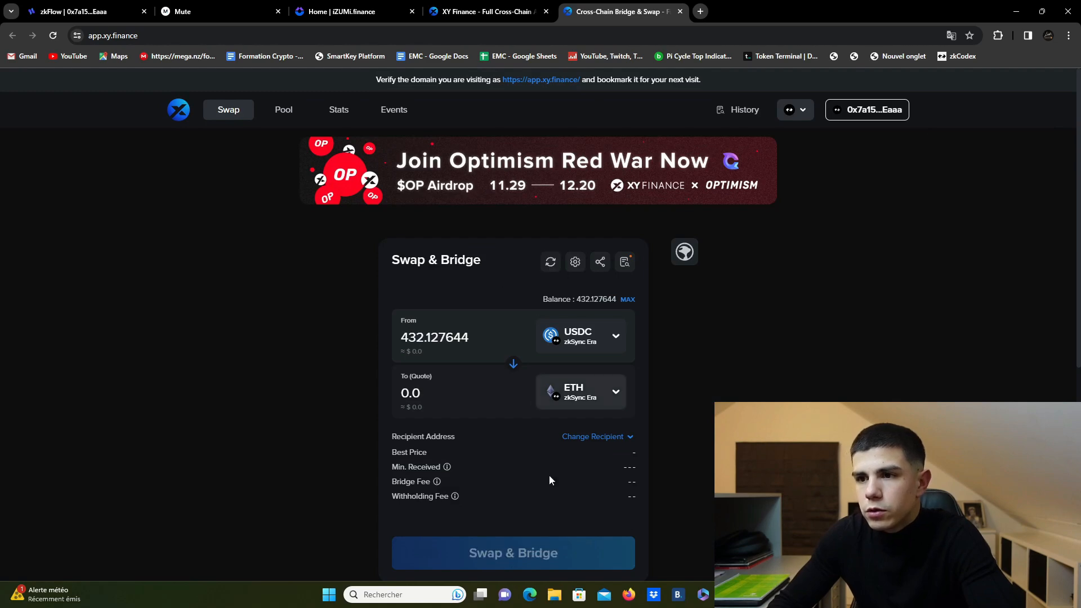
{"action": "scroll", "coordinate": [639, 488], "scroll_direction": "down", "scroll_amount": 1}
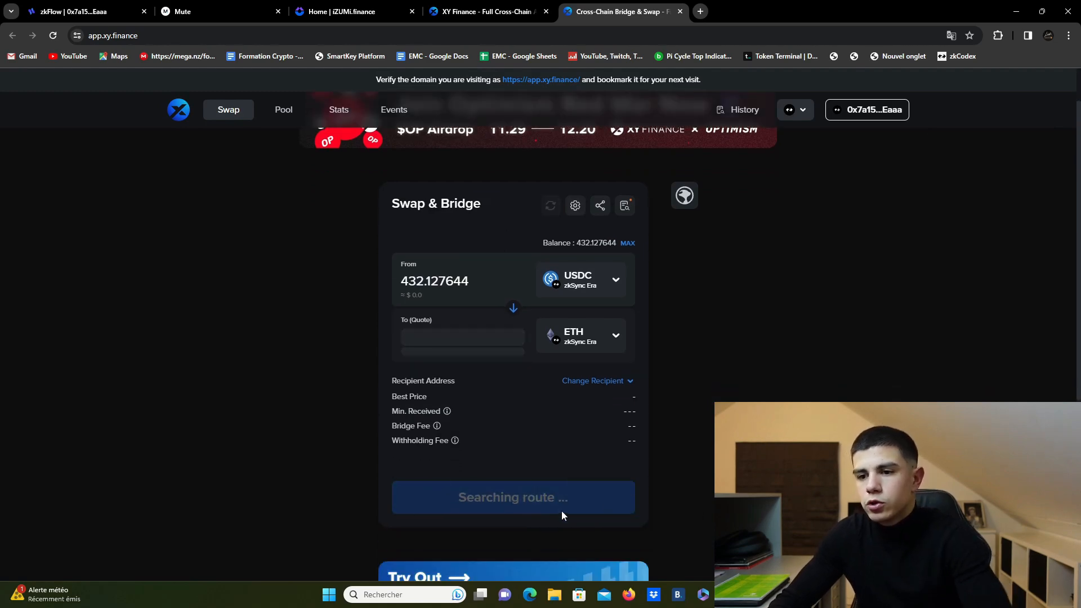
Step: Request USDC spending approval on XY Finance and approve the 432.127644 USDC cap in MetaMask
{"action": "left_click", "coordinate": [521, 504]}
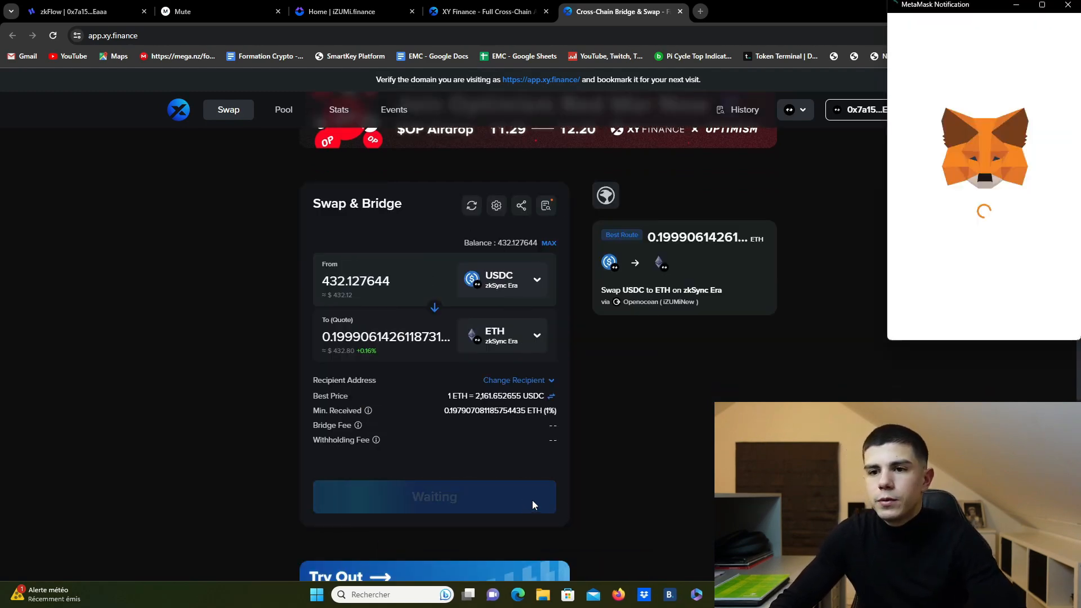
{"action": "scroll", "coordinate": [977, 265], "scroll_direction": "down", "scroll_amount": 2}
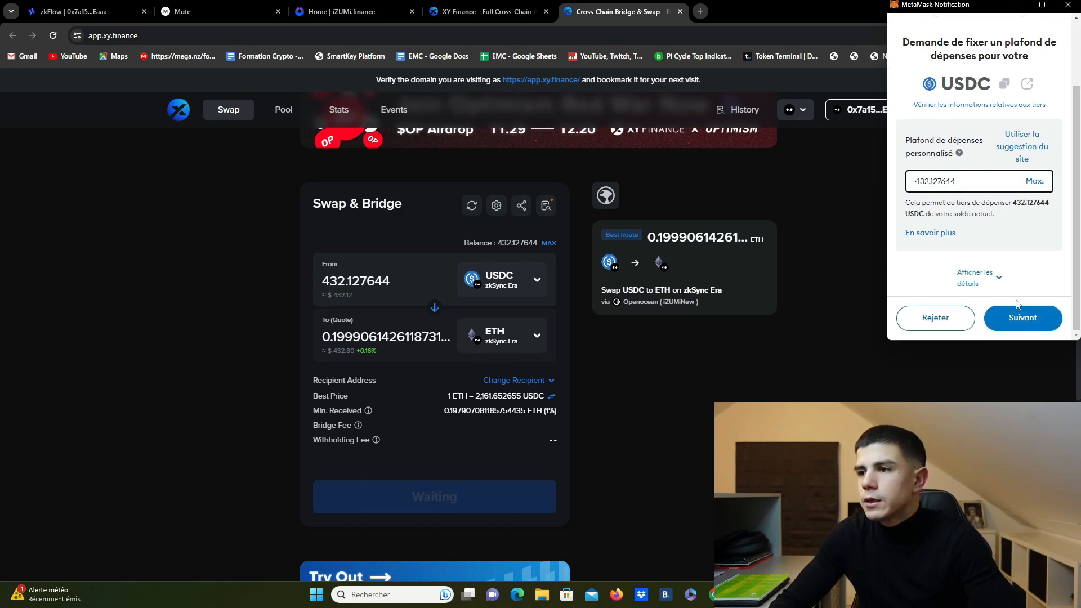
{"action": "left_click", "coordinate": [1024, 318]}
{"action": "left_click", "coordinate": [1029, 320]}
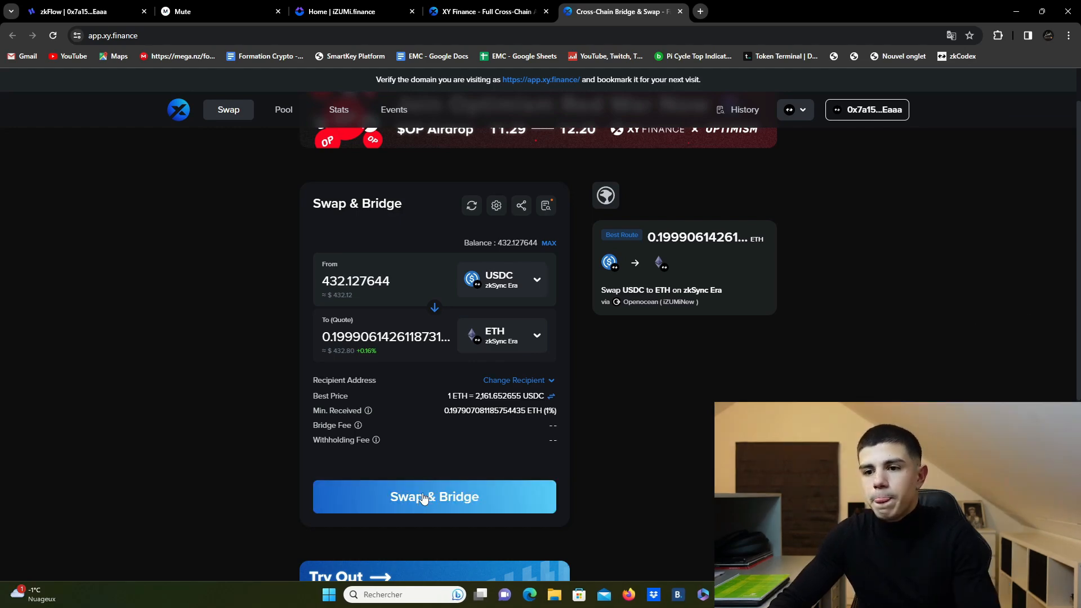
Step: Submit the USDC to ETH swap on XY Finance and confirm the transaction in MetaMask
{"action": "left_click", "coordinate": [432, 496]}
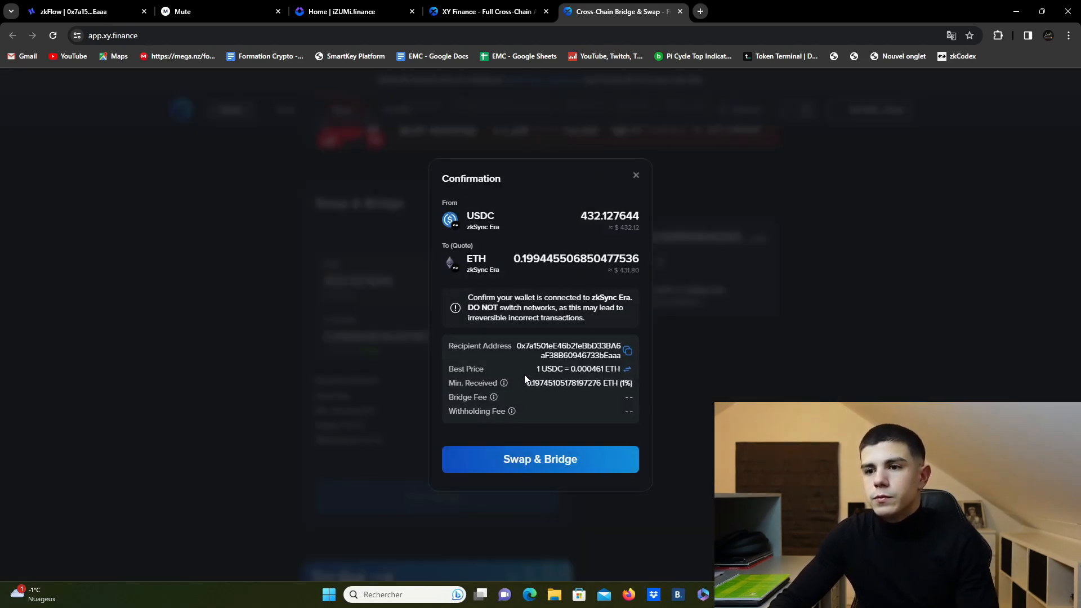
{"action": "left_click", "coordinate": [541, 461]}
{"action": "left_click", "coordinate": [1031, 319]}
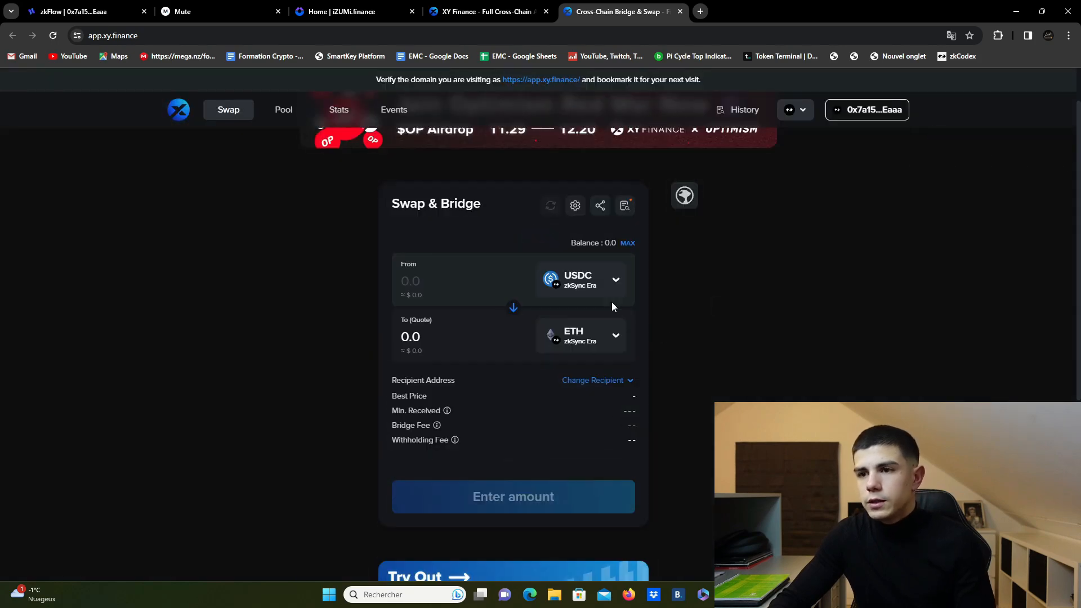
Step: Reverse the pair to check the ETH balance, then close both XY Finance pages to return to iZUMi Finance
{"action": "left_click", "coordinate": [513, 308]}
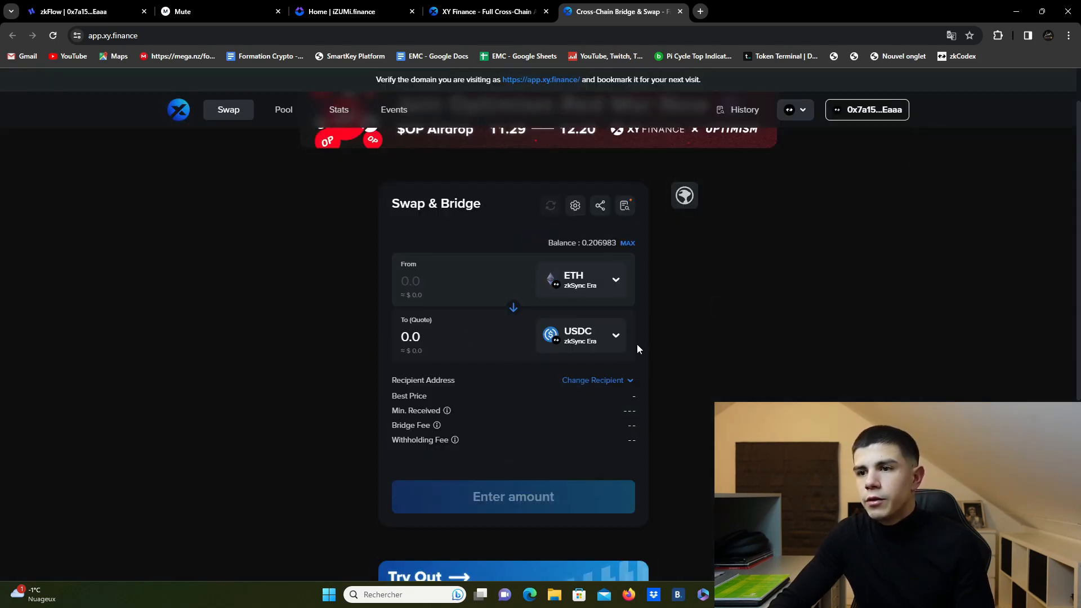
{"action": "left_click", "coordinate": [680, 12]}
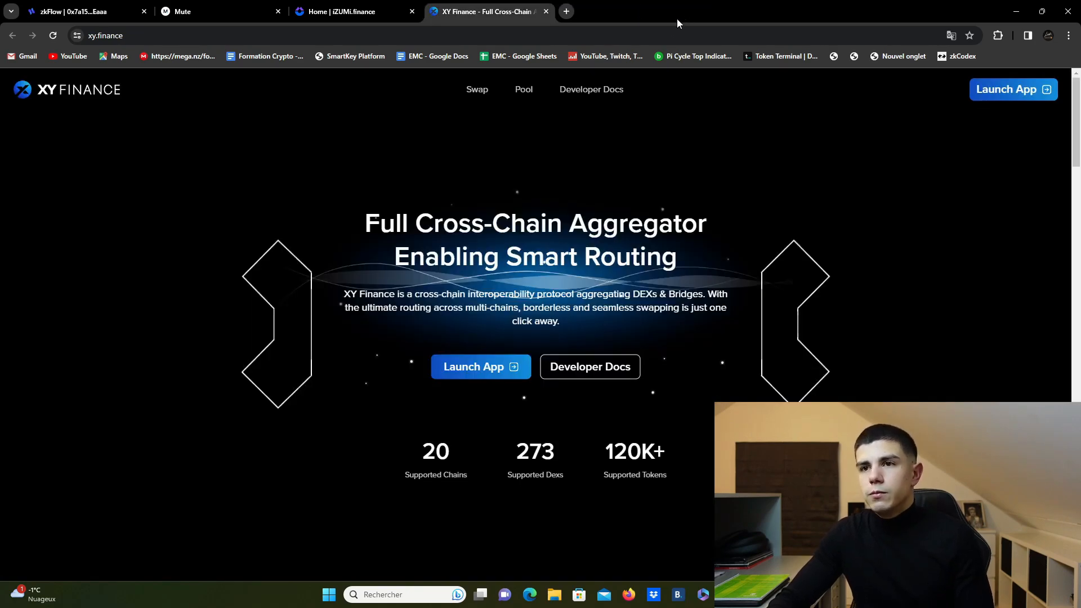
{"action": "left_click", "coordinate": [546, 11]}
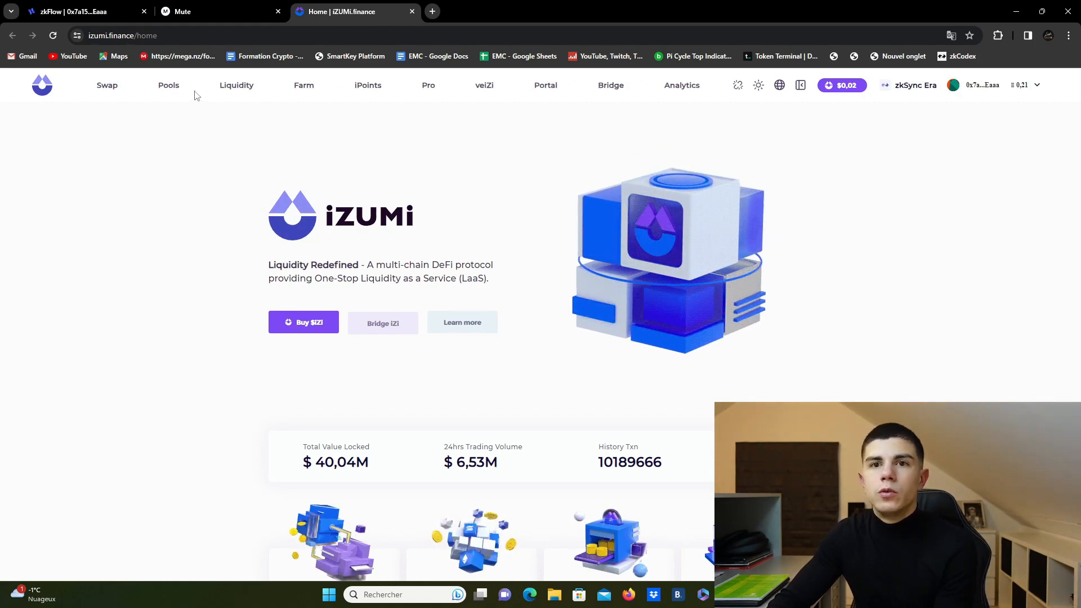
Step: Open the iZUMi swap page and enter 0.05 ETH to exchange for USDC on zkSync Era
{"action": "left_click", "coordinate": [108, 87]}
{"action": "left_click", "coordinate": [656, 203]}
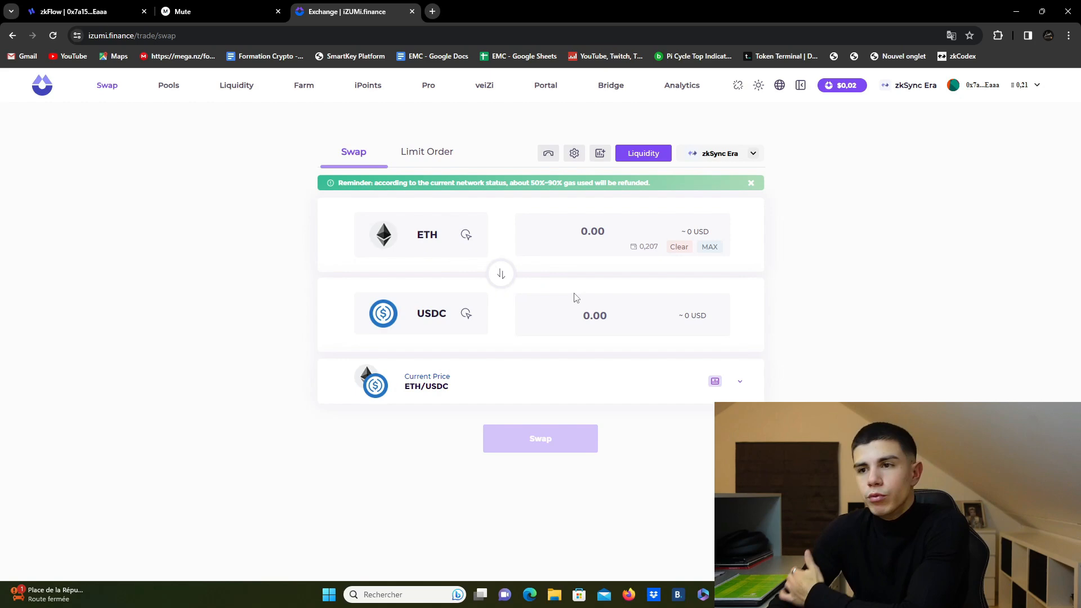
{"action": "left_click", "coordinate": [637, 229]}
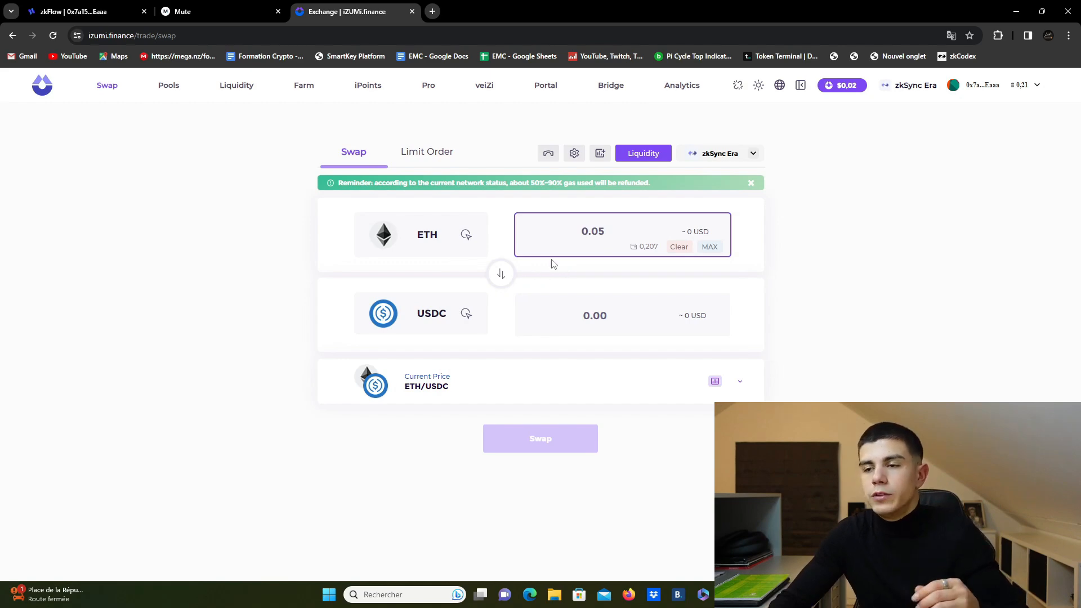
{"action": "left_click", "coordinate": [820, 253]}
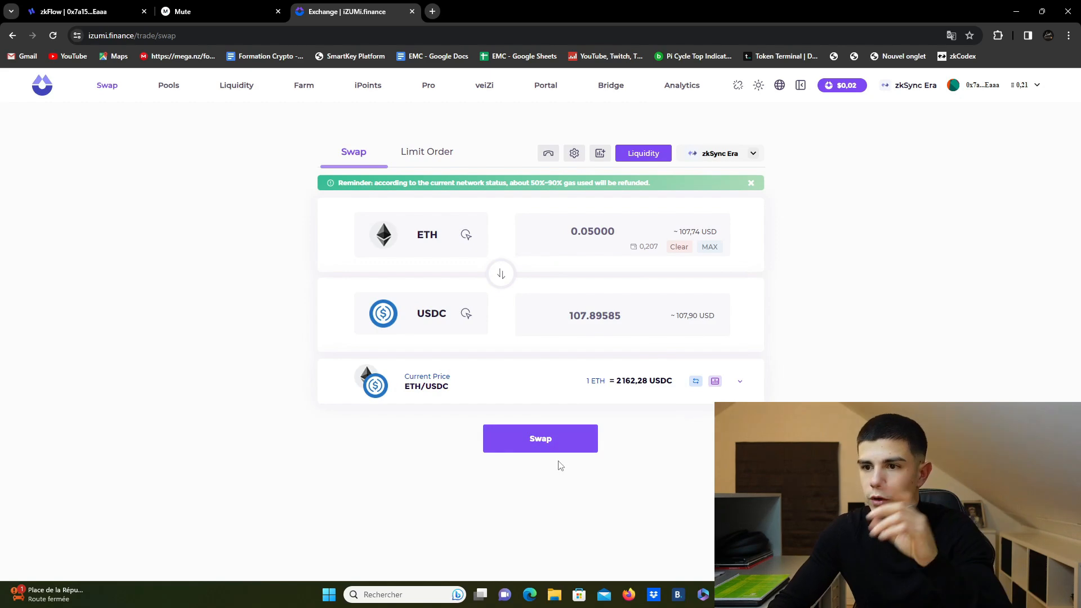
Step: Submit the 0.05 ETH to USDC swap, confirm it in MetaMask and dismiss the swap notice
{"action": "left_click", "coordinate": [553, 442]}
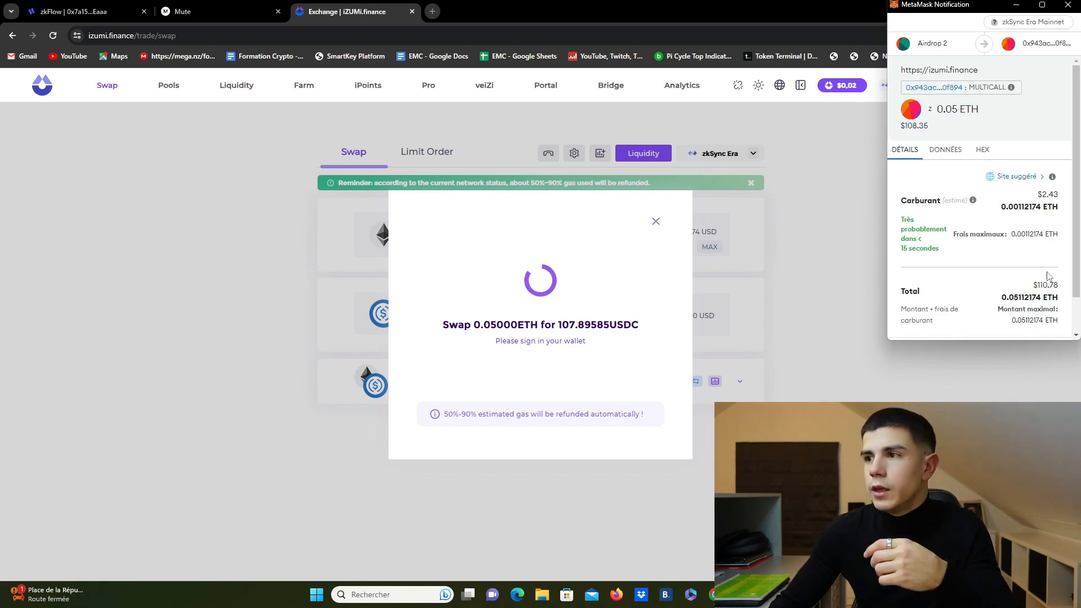
{"action": "scroll", "coordinate": [1013, 254], "scroll_direction": "down", "scroll_amount": 2}
{"action": "left_click", "coordinate": [1023, 319]}
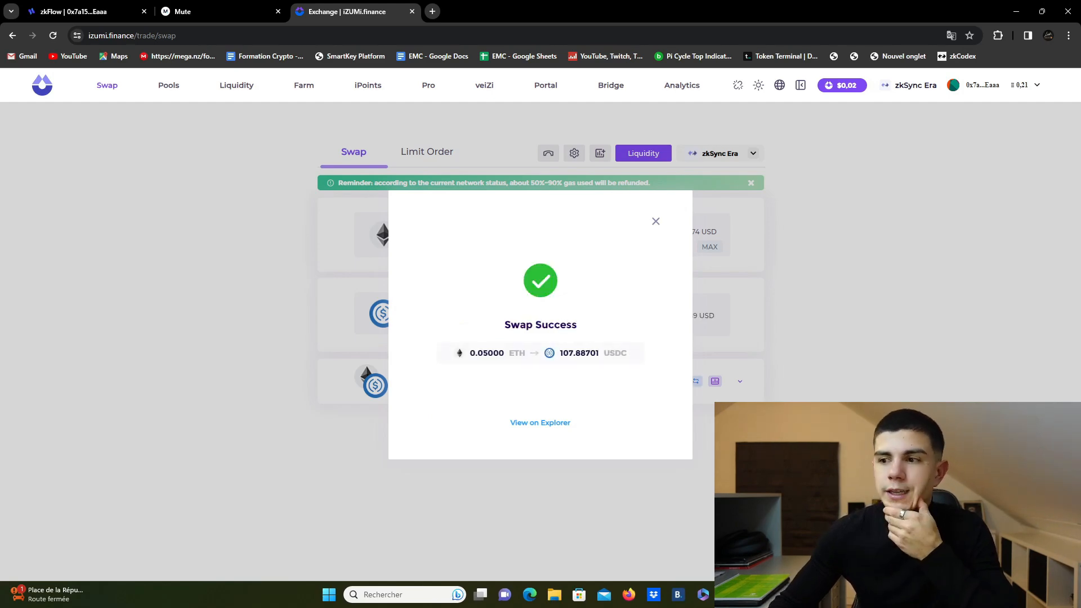
{"action": "left_click", "coordinate": [842, 311]}
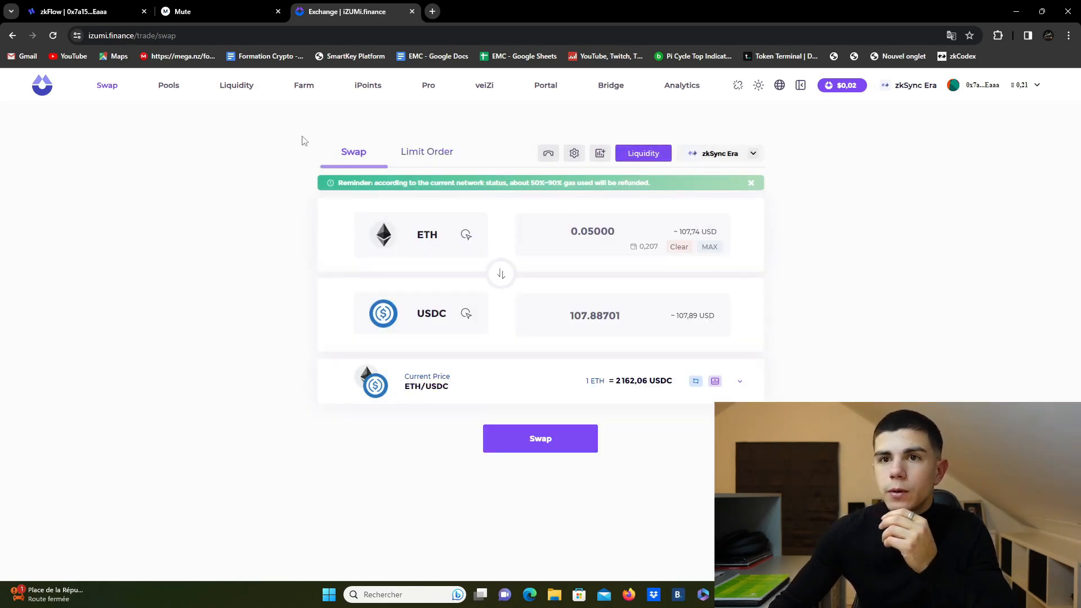
Step: Examine the zkSync Era liquidity pools on iZUMi, comparing token pairs, fee tiers, liquidity, volume and APR
{"action": "left_click", "coordinate": [169, 87]}
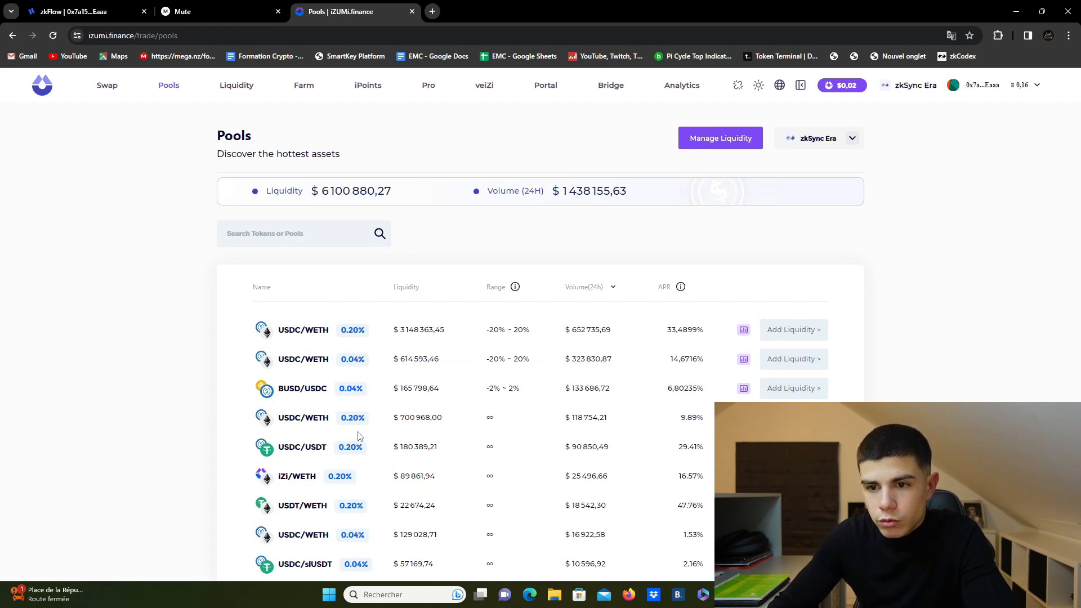
{"action": "scroll", "coordinate": [359, 436], "scroll_direction": "down", "scroll_amount": 2}
{"action": "scroll", "coordinate": [338, 468], "scroll_direction": "down", "scroll_amount": 3}
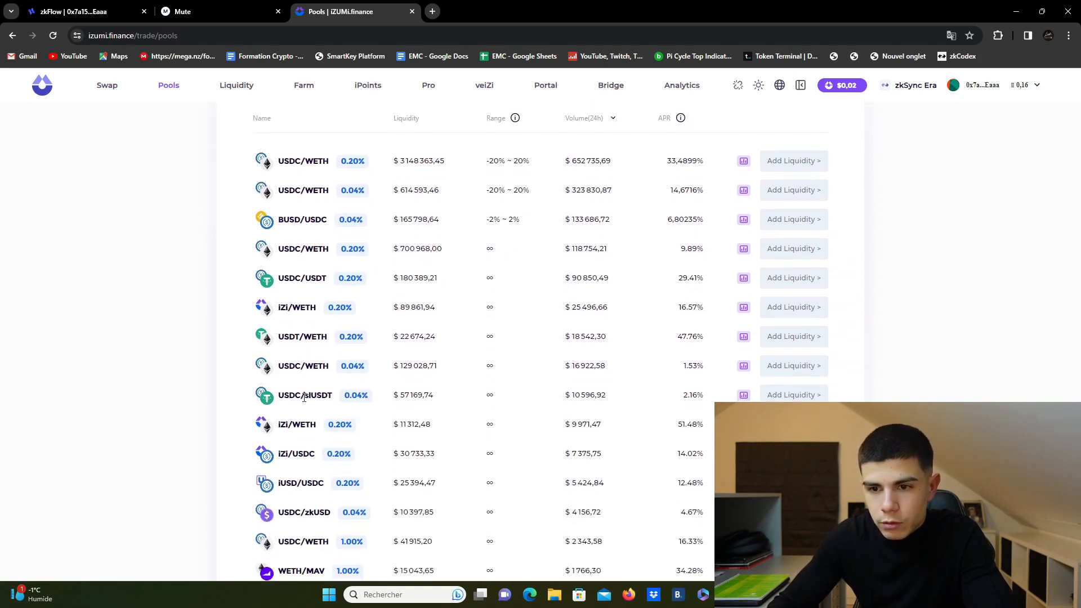
{"action": "scroll", "coordinate": [311, 395], "scroll_direction": "down", "scroll_amount": 3}
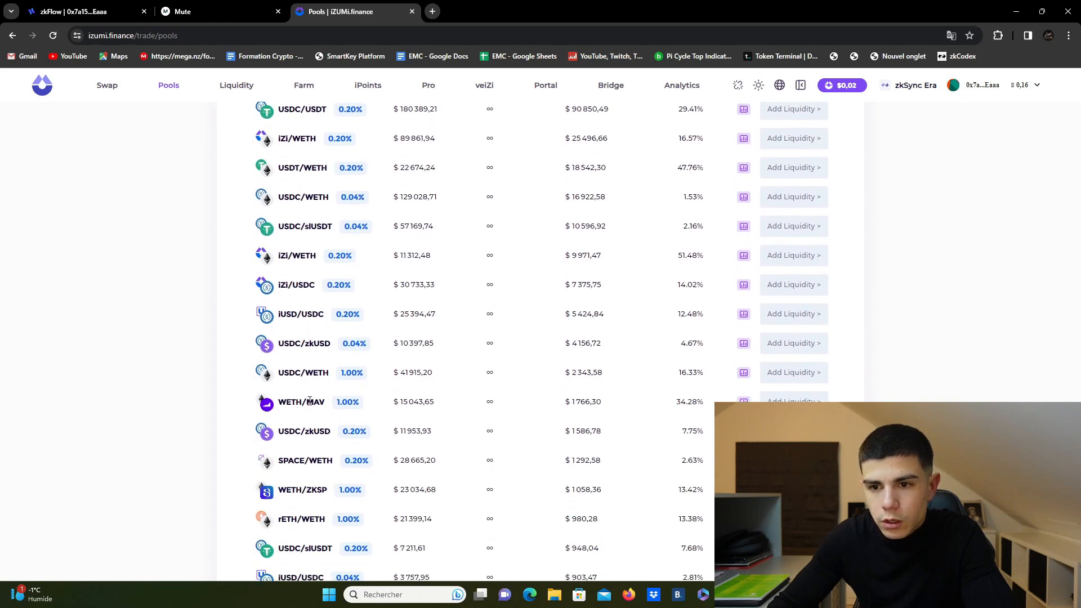
{"action": "scroll", "coordinate": [314, 403], "scroll_direction": "down", "scroll_amount": 3}
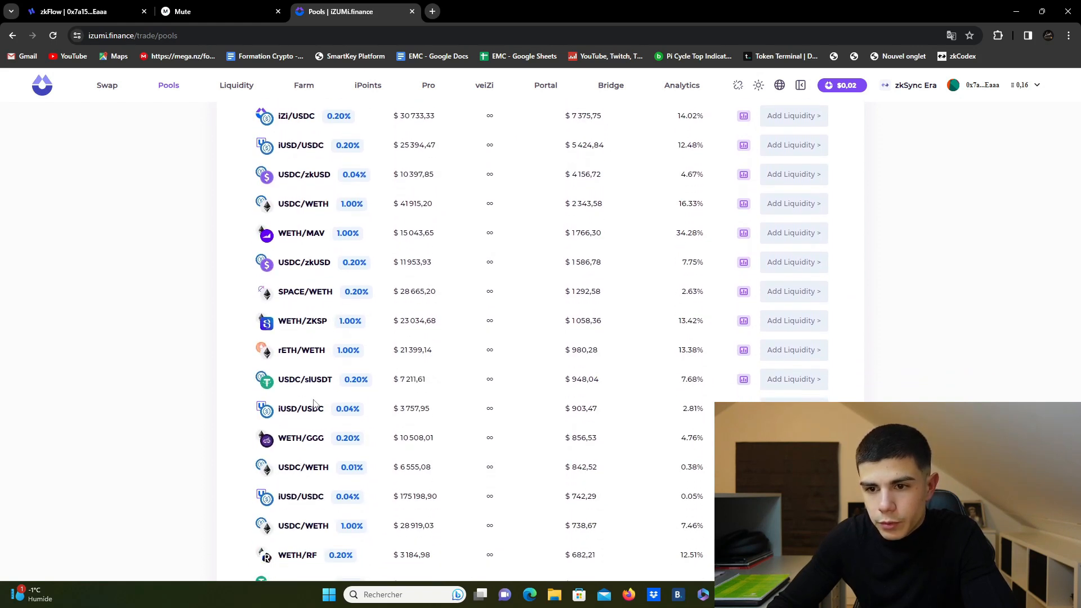
{"action": "scroll", "coordinate": [315, 402], "scroll_direction": "down", "scroll_amount": 3}
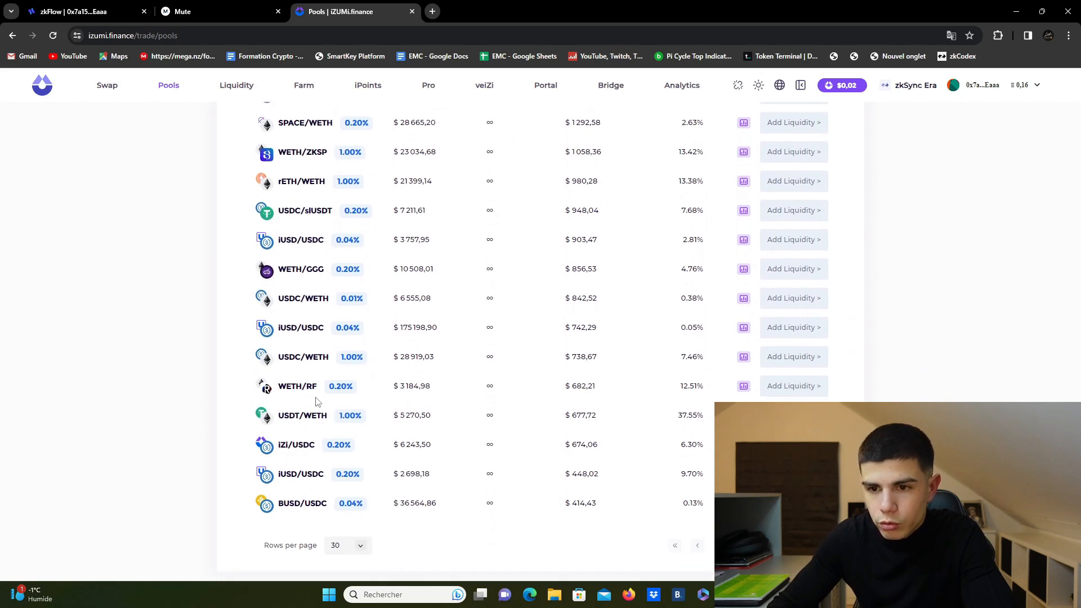
{"action": "scroll", "coordinate": [316, 402], "scroll_direction": "up", "scroll_amount": 10}
{"action": "scroll", "coordinate": [316, 388], "scroll_direction": "up", "scroll_amount": 1}
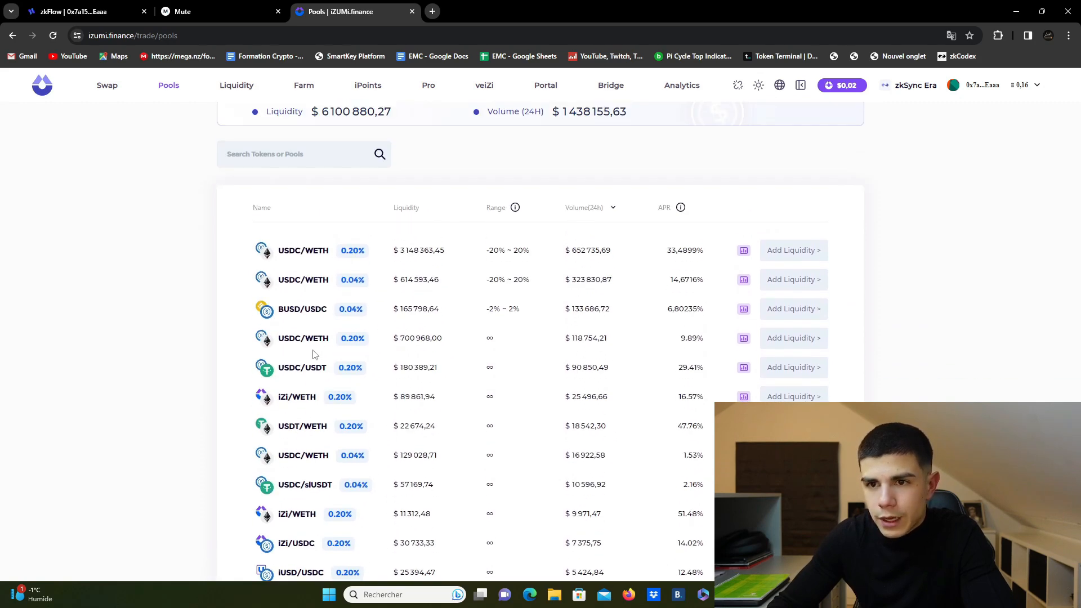
{"action": "scroll", "coordinate": [311, 330], "scroll_direction": "up", "scroll_amount": 2}
Step: Return to the swap page, choose WETH as the received token and enter 0.05 ETH to wrap
{"action": "left_click", "coordinate": [112, 89]}
{"action": "left_click", "coordinate": [656, 204]}
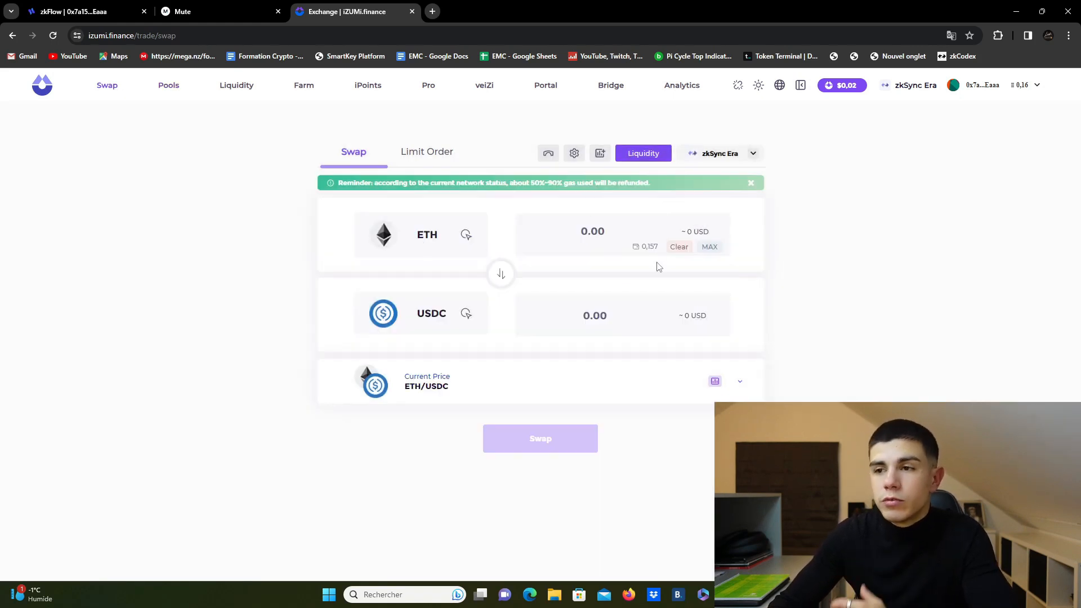
{"action": "left_click", "coordinate": [445, 317]}
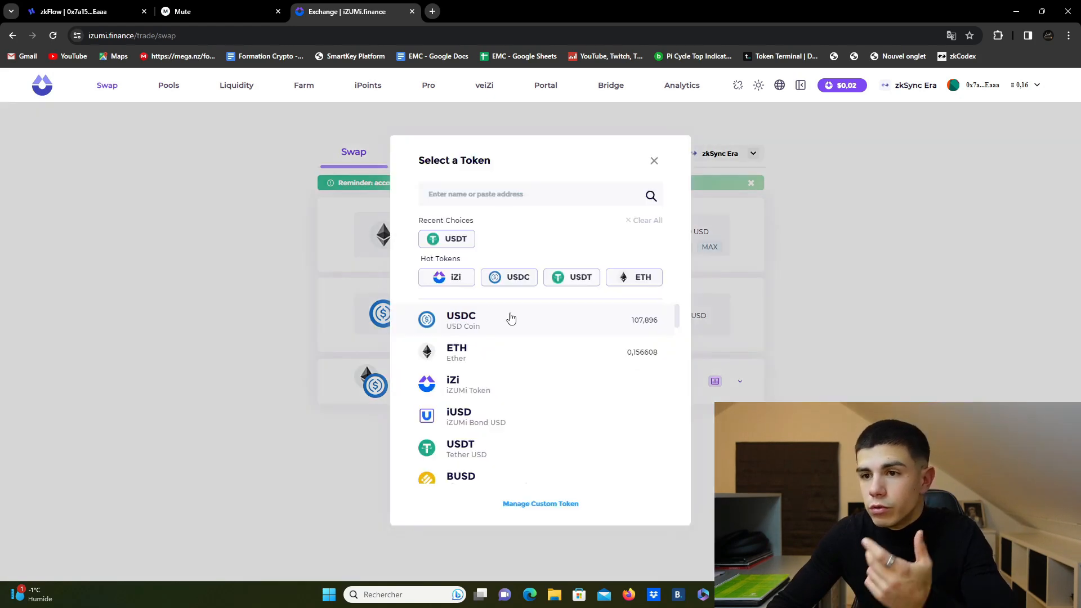
{"action": "scroll", "coordinate": [484, 352], "scroll_direction": "down", "scroll_amount": 1}
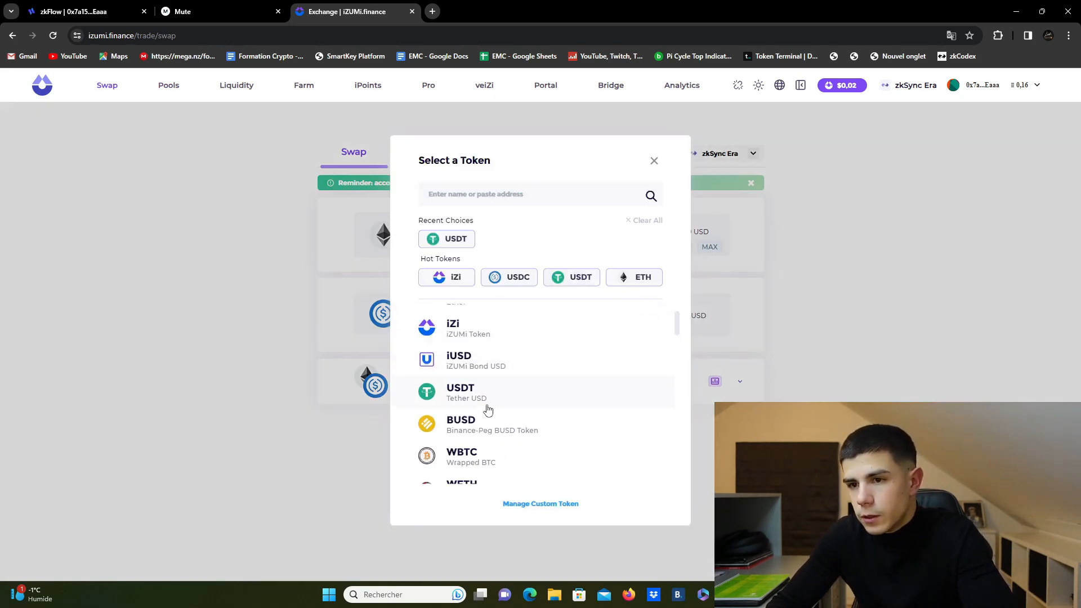
{"action": "scroll", "coordinate": [493, 446], "scroll_direction": "down", "scroll_amount": 1}
{"action": "left_click", "coordinate": [487, 439]}
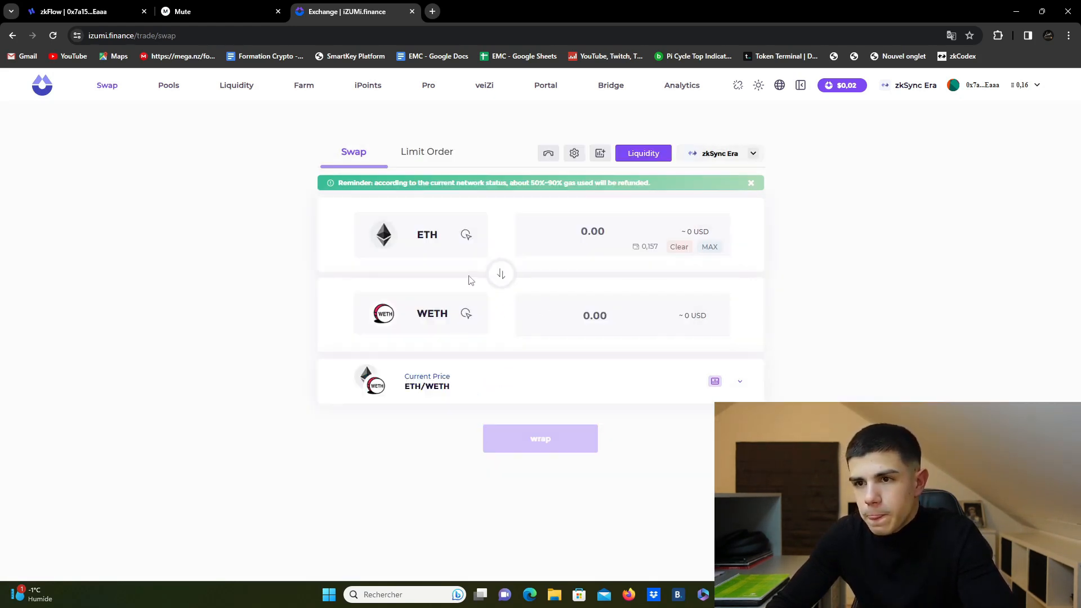
{"action": "left_click", "coordinate": [630, 227]}
{"action": "type", "text": "0.05"}
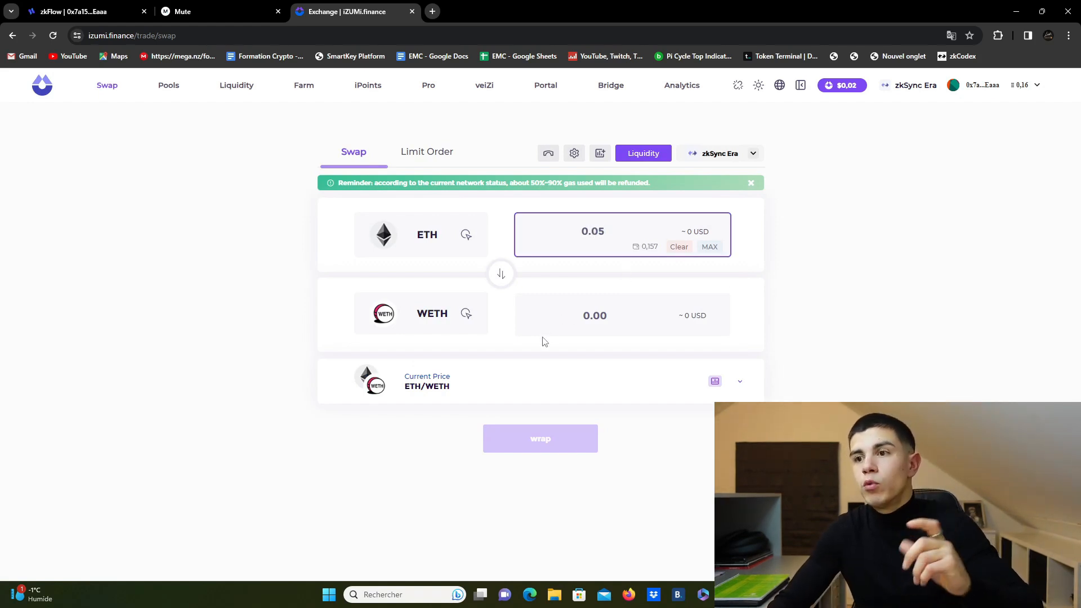
{"action": "left_click", "coordinate": [848, 345]}
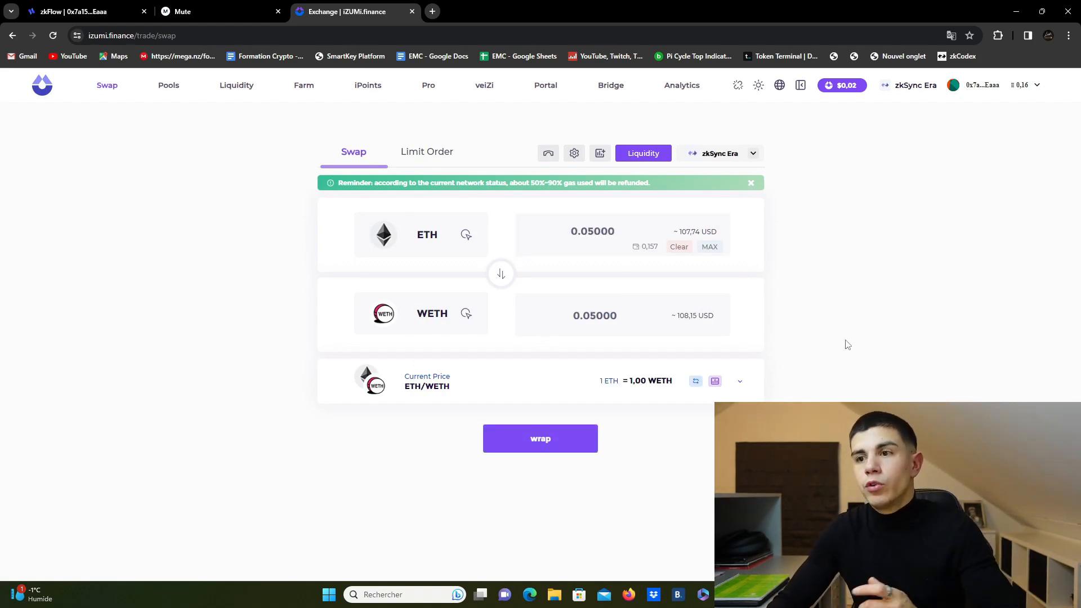
Step: Submit the 0.05 ETH to WETH wrap, confirm it in MetaMask and dismiss the transaction notice
{"action": "left_click", "coordinate": [554, 446]}
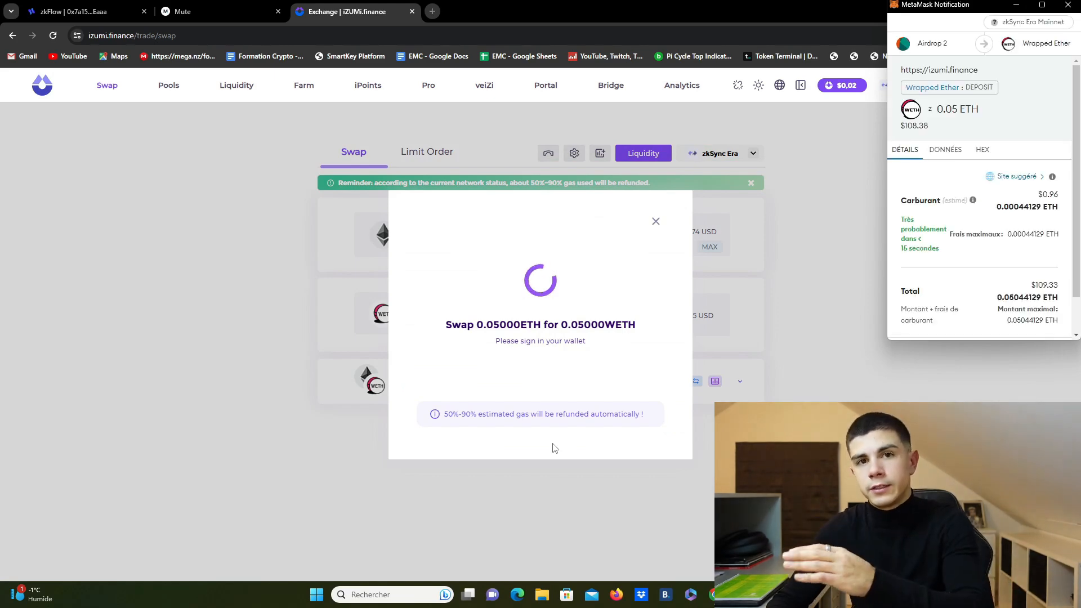
{"action": "scroll", "coordinate": [1014, 253], "scroll_direction": "down", "scroll_amount": 2}
{"action": "left_click", "coordinate": [1024, 315]}
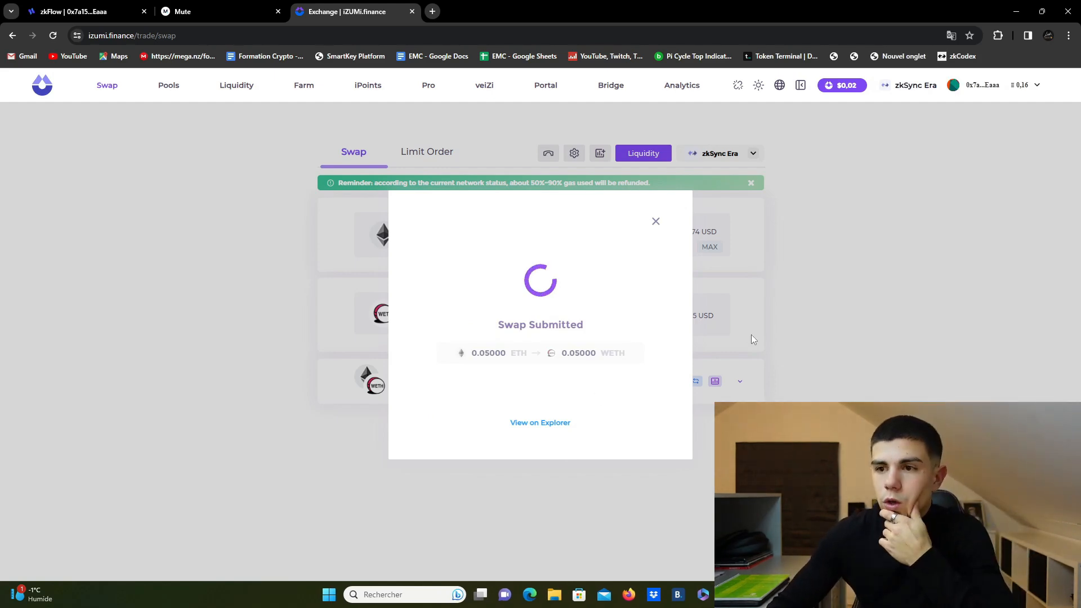
{"action": "left_click", "coordinate": [797, 285]}
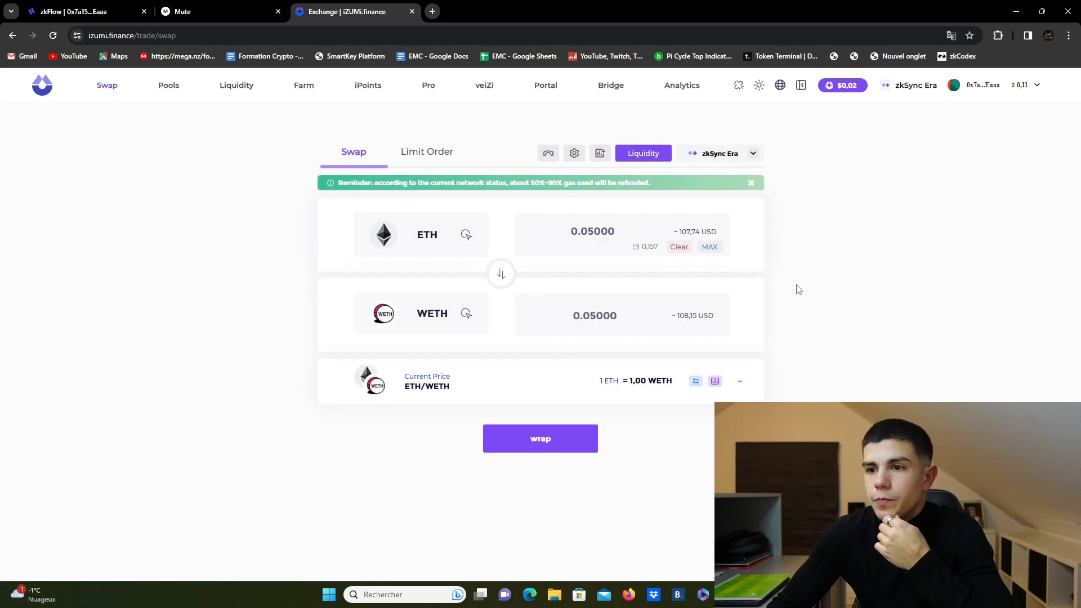
Step: Open the liquidity form for the USDC/WETH 0.20% pool with the -20% ~ 20% range and fill in the maximum USDC balance
{"action": "left_click", "coordinate": [169, 86]}
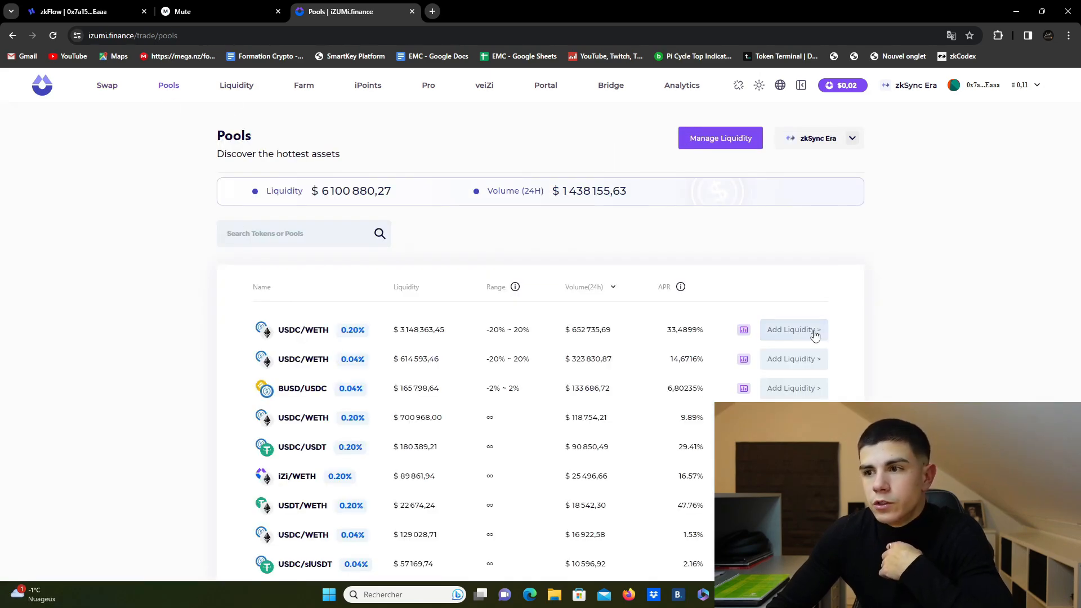
{"action": "left_click", "coordinate": [805, 335]}
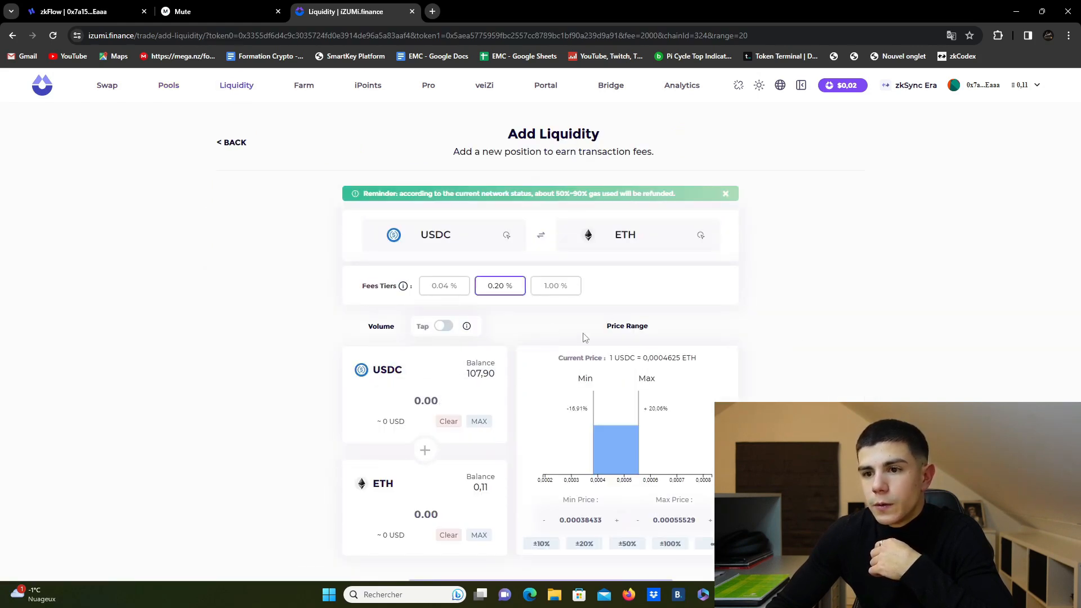
{"action": "scroll", "coordinate": [580, 338], "scroll_direction": "down", "scroll_amount": 1}
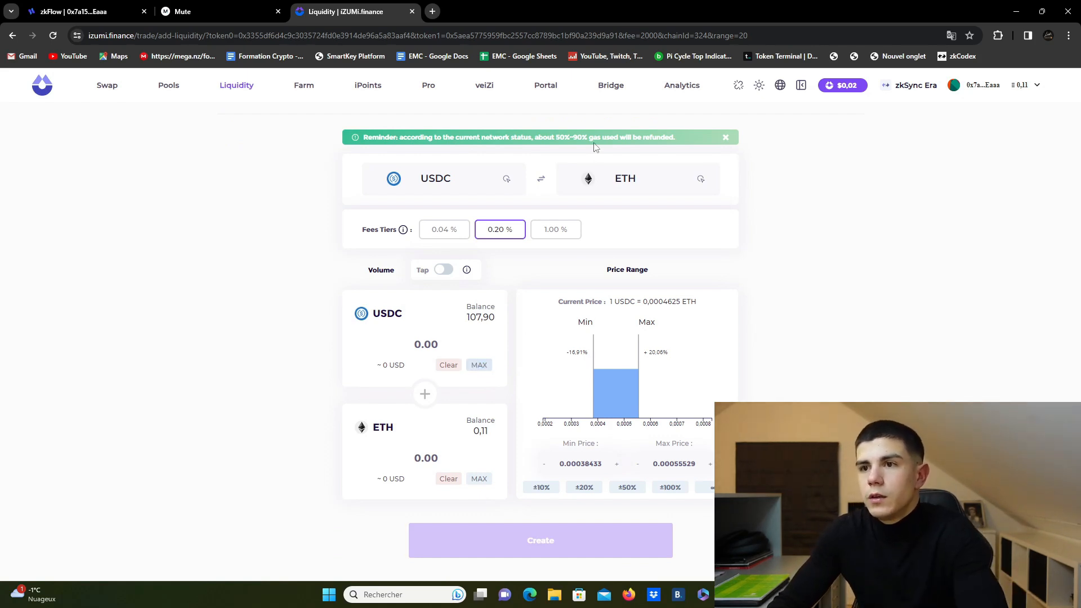
{"action": "left_click", "coordinate": [479, 367]}
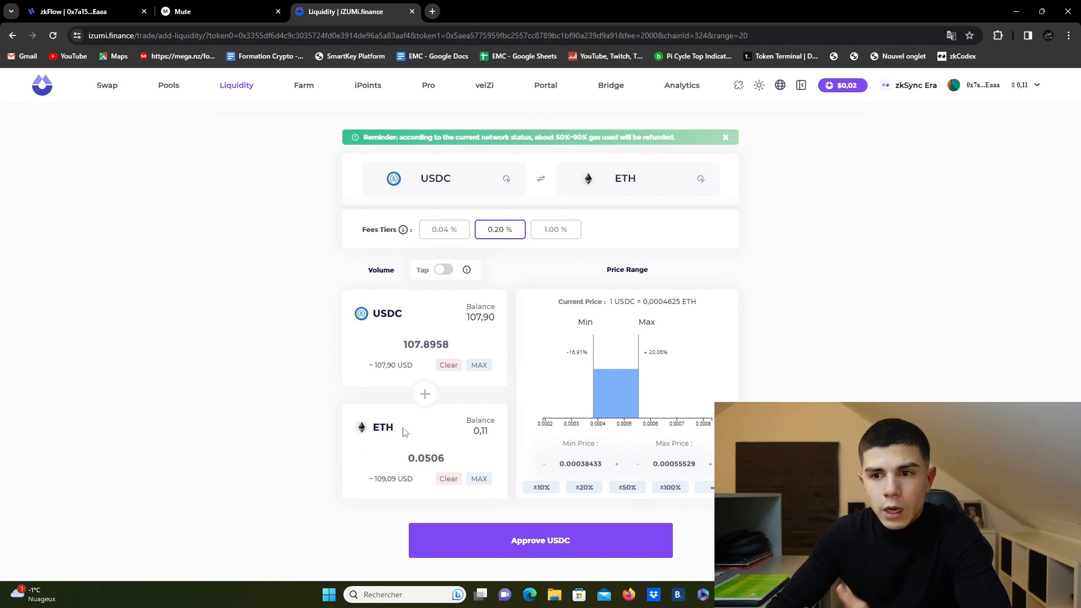
{"action": "scroll", "coordinate": [535, 417], "scroll_direction": "down", "scroll_amount": 1}
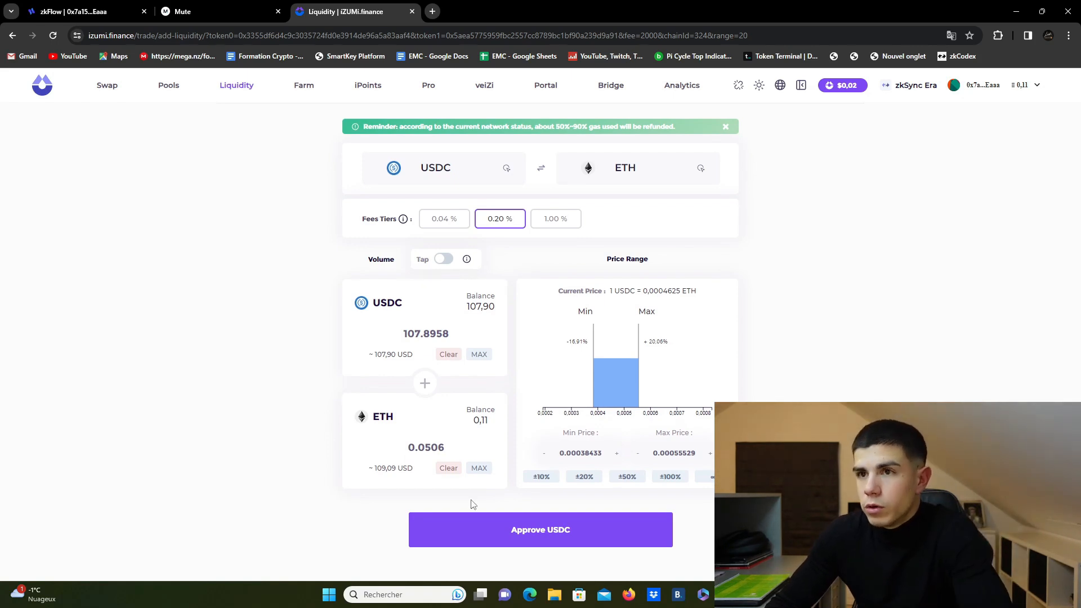
Step: Request USDC spending approval for the pool and approve a cap equal to the full 107.895848 USDC balance in MetaMask
{"action": "left_click", "coordinate": [551, 535]}
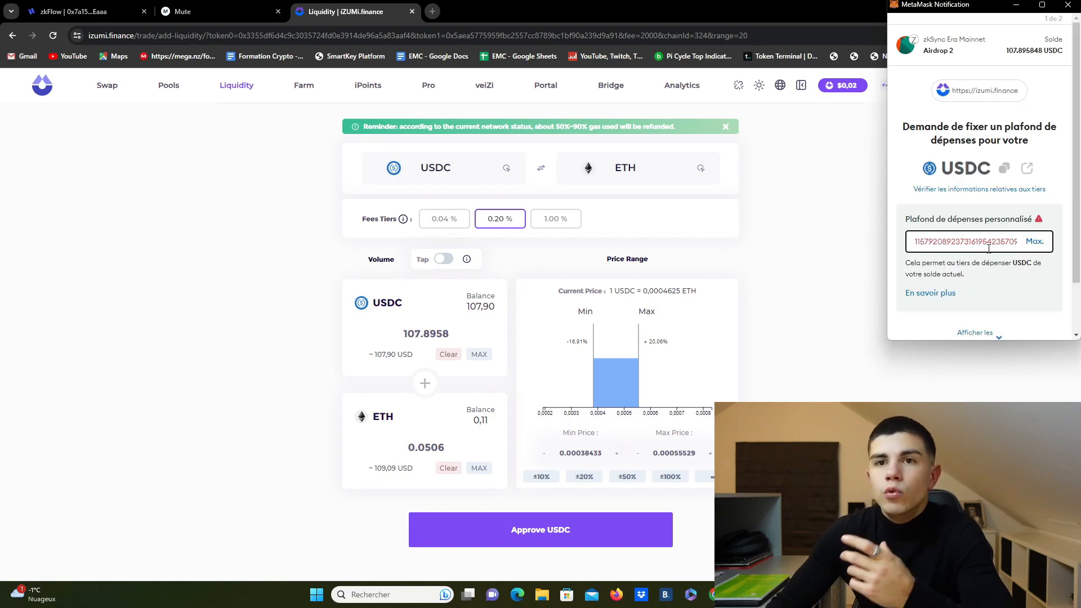
{"action": "left_click", "coordinate": [1034, 243]}
{"action": "scroll", "coordinate": [1012, 274], "scroll_direction": "down", "scroll_amount": 3}
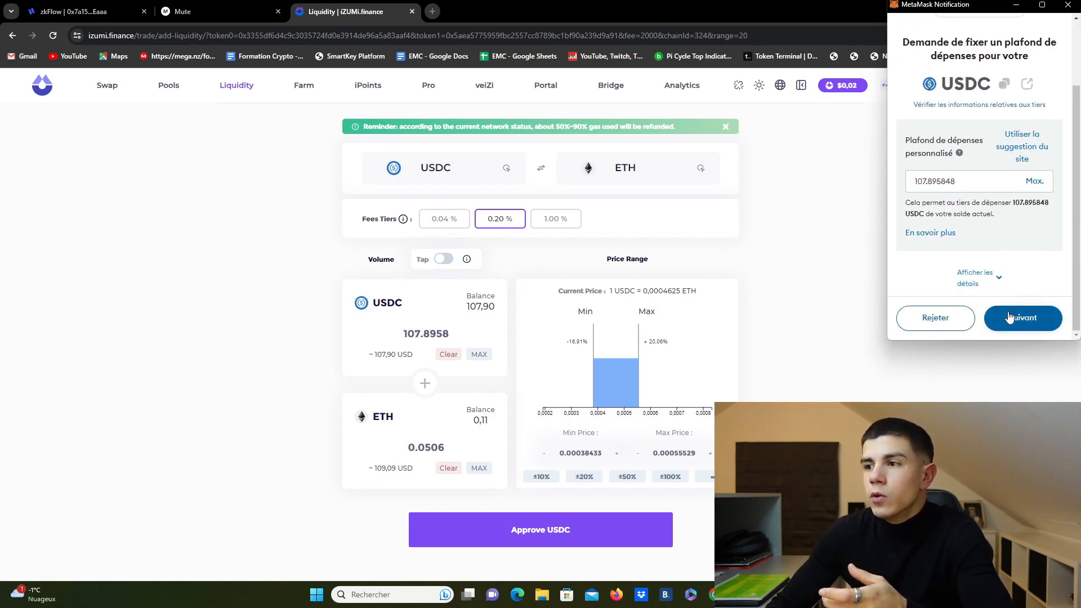
{"action": "left_click", "coordinate": [1009, 316]}
{"action": "scroll", "coordinate": [1039, 301], "scroll_direction": "down", "scroll_amount": 2}
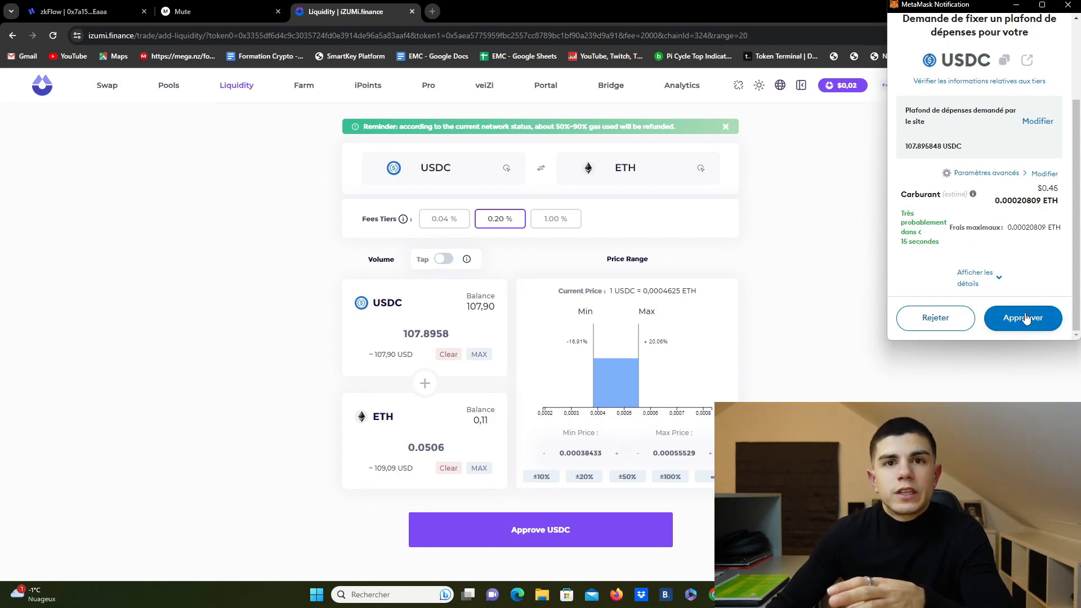
{"action": "left_click", "coordinate": [1025, 318]}
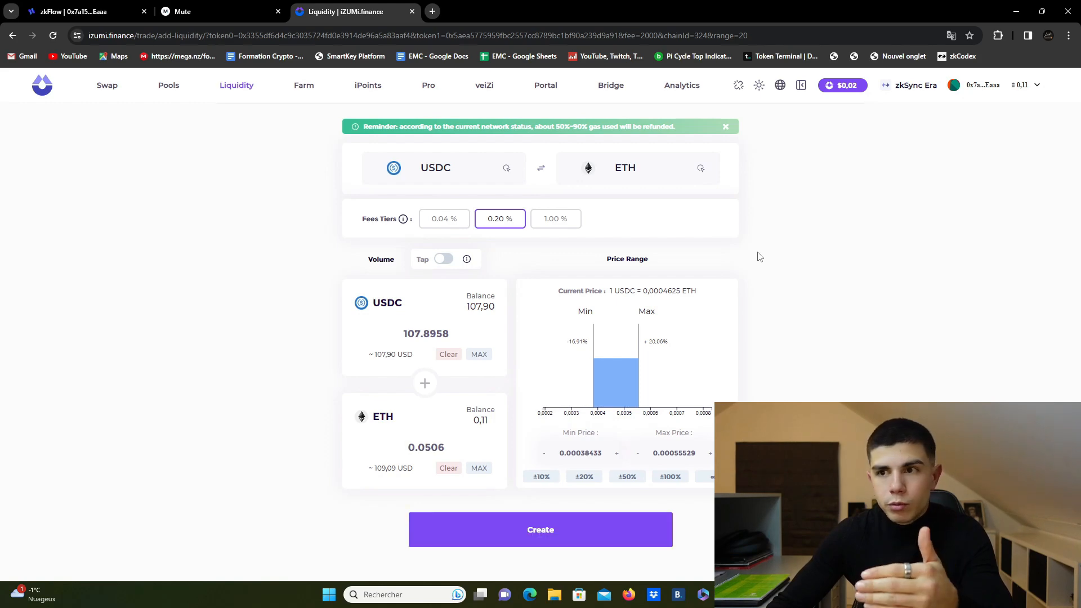
Step: Create the USDC/ETH liquidity position, confirm it in MetaMask and open the liquidity management page
{"action": "left_click", "coordinate": [553, 529]}
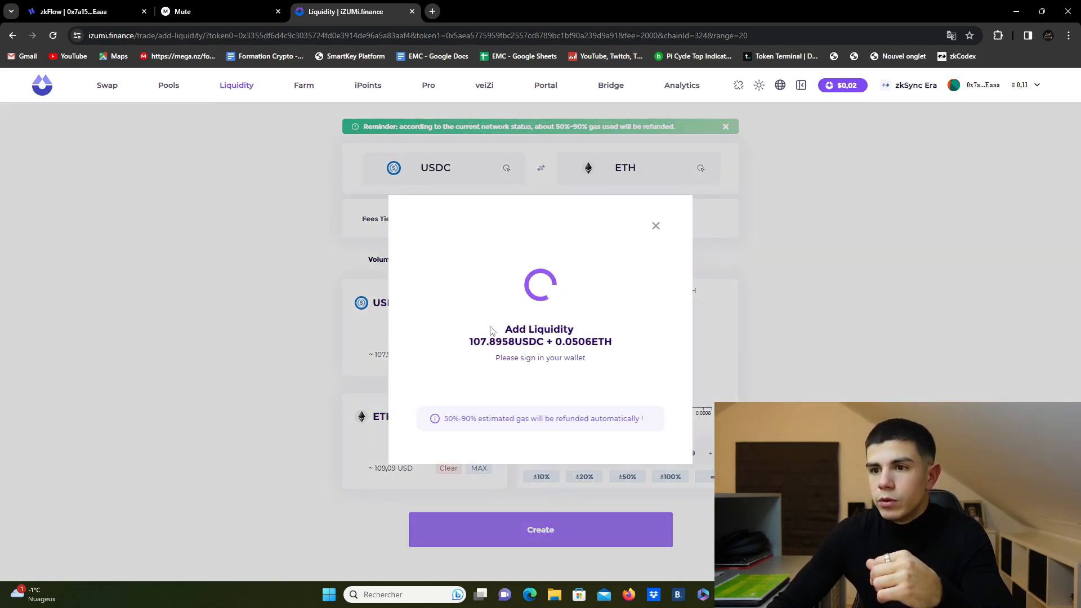
{"action": "left_click", "coordinate": [1033, 319]}
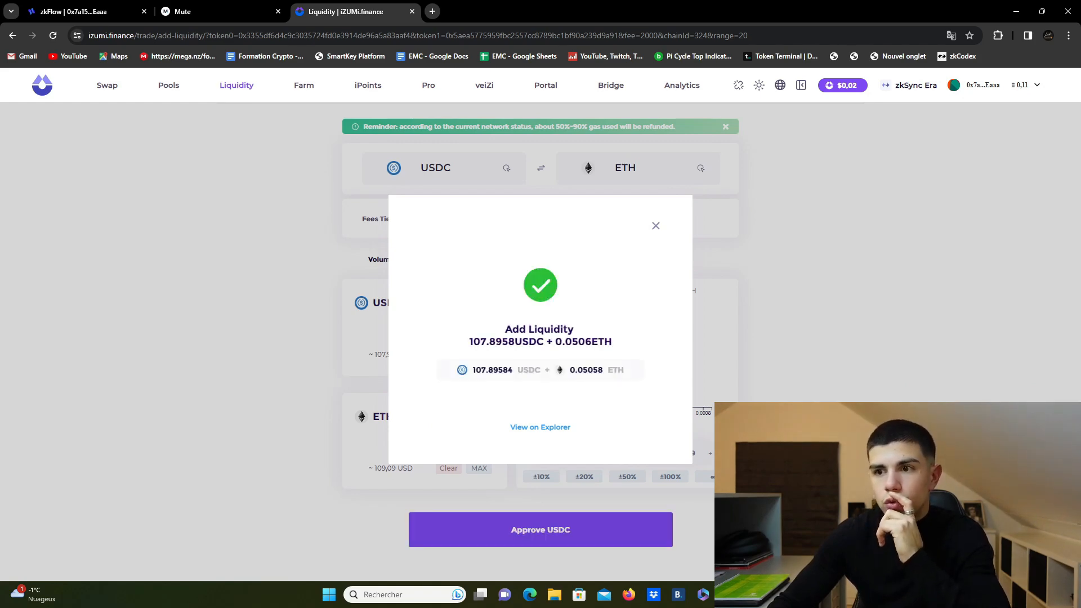
{"action": "left_click", "coordinate": [831, 342]}
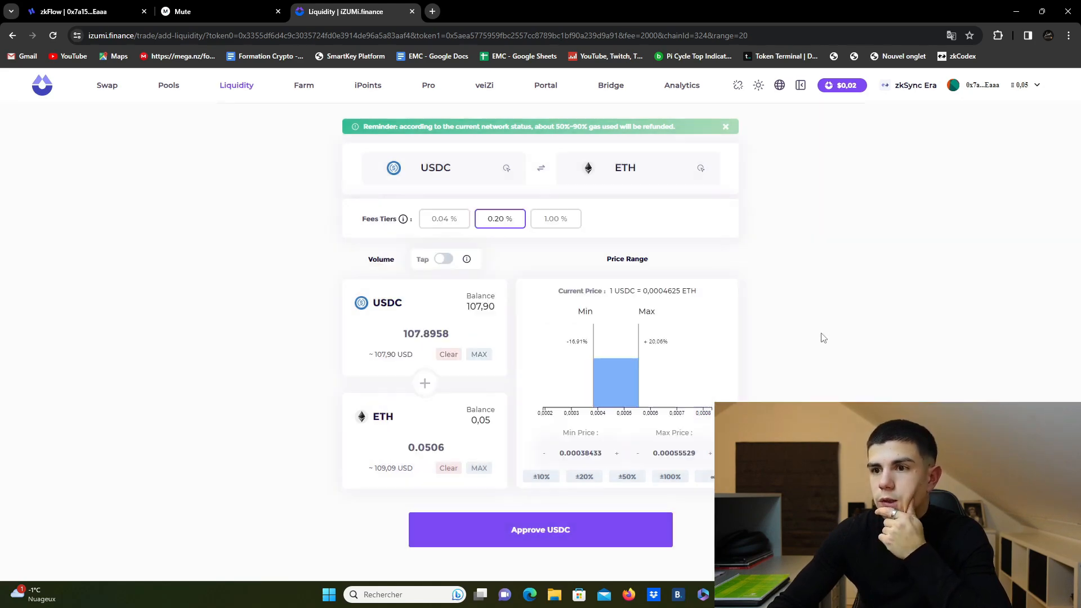
{"action": "left_click", "coordinate": [473, 355]}
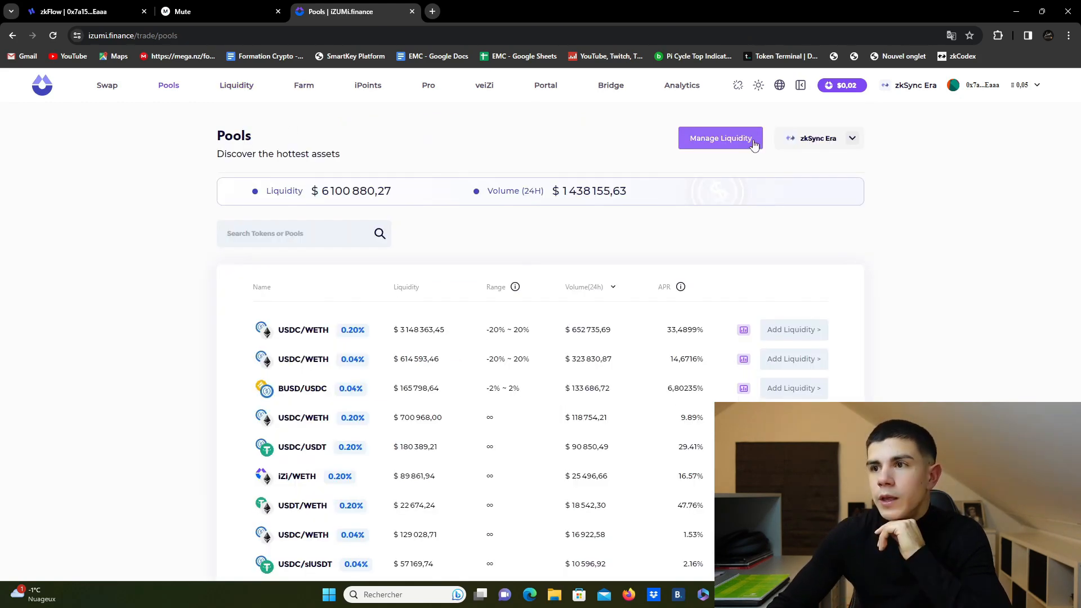
{"action": "left_click", "coordinate": [721, 139]}
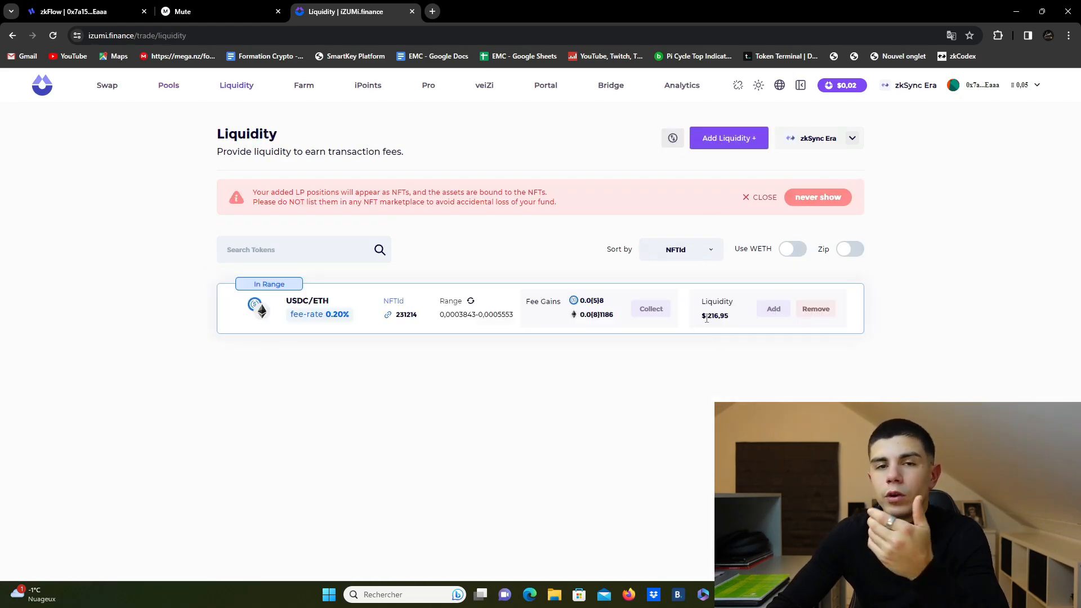
Step: Remove 100% of the liquidity from the USDC/ETH 0.20% position
{"action": "left_click", "coordinate": [821, 314]}
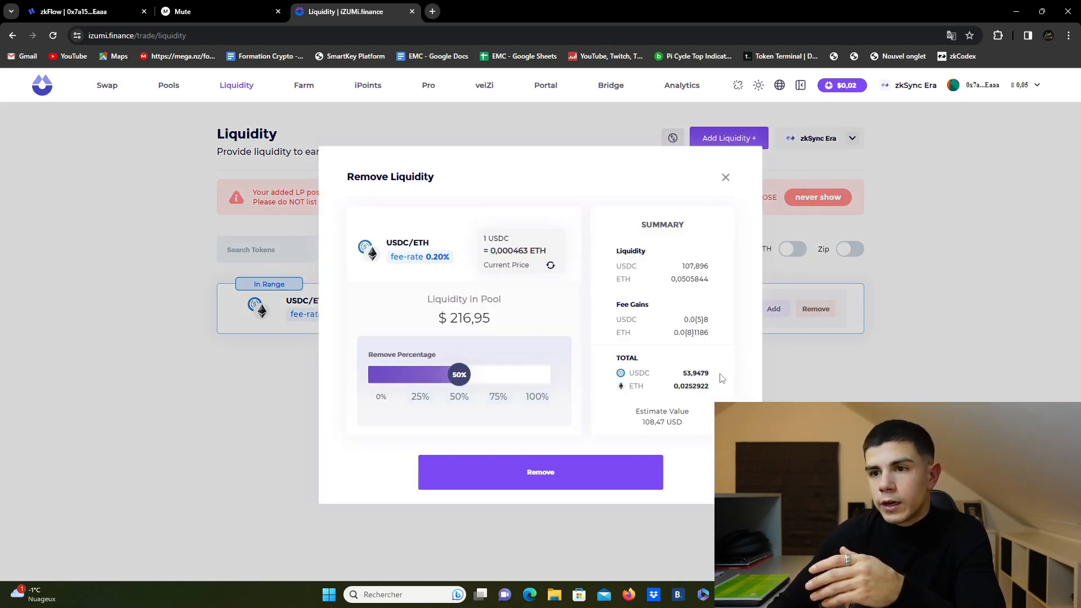
{"action": "left_click_drag", "start_coordinate": [461, 380], "coordinate": [583, 383]}
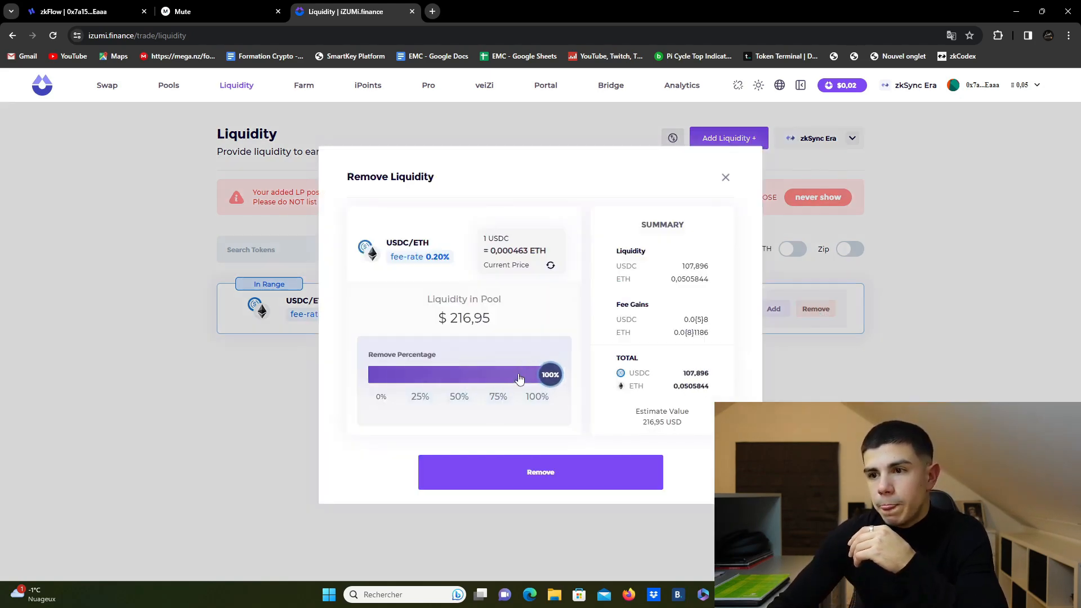
{"action": "left_click", "coordinate": [551, 471]}
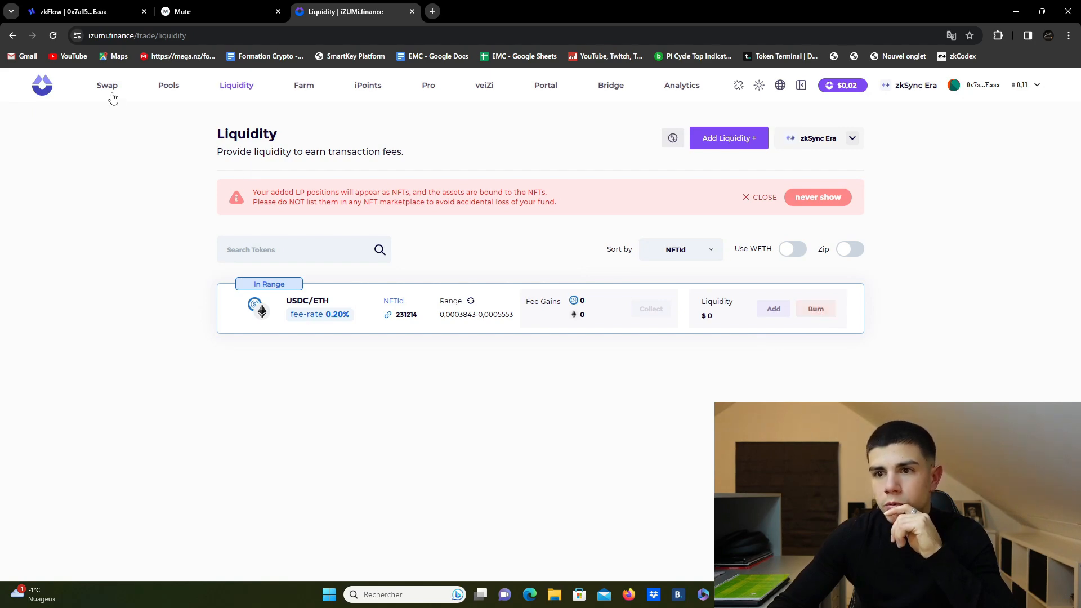
Step: Open the swap form, dismiss the contract notice, and set up a USDC to ETH swap with the maximum USDC balance
{"action": "left_click", "coordinate": [113, 90]}
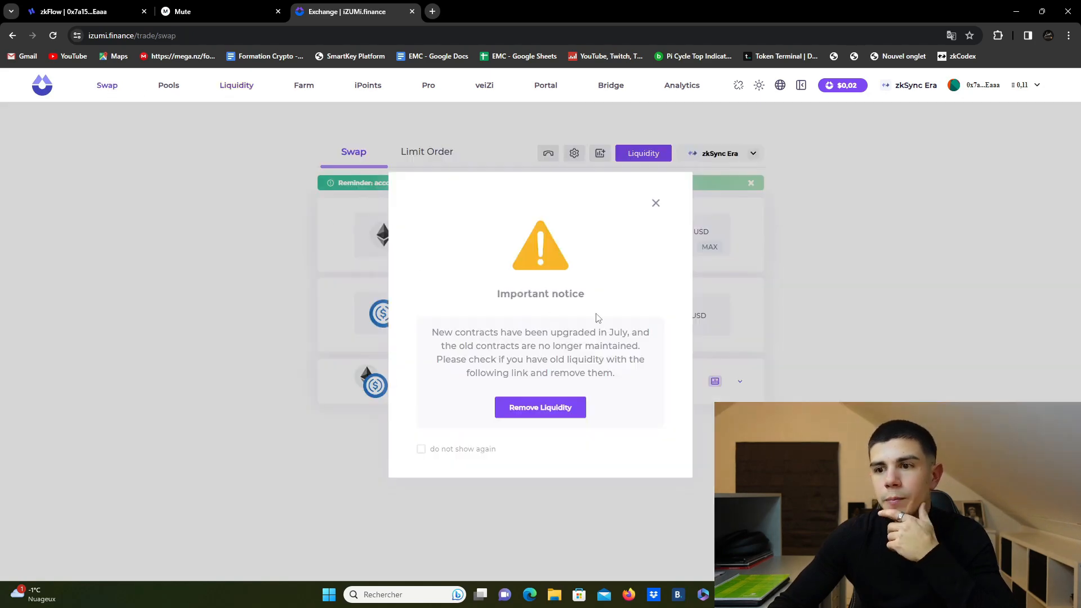
{"action": "left_click", "coordinate": [654, 206]}
{"action": "left_click", "coordinate": [501, 276]}
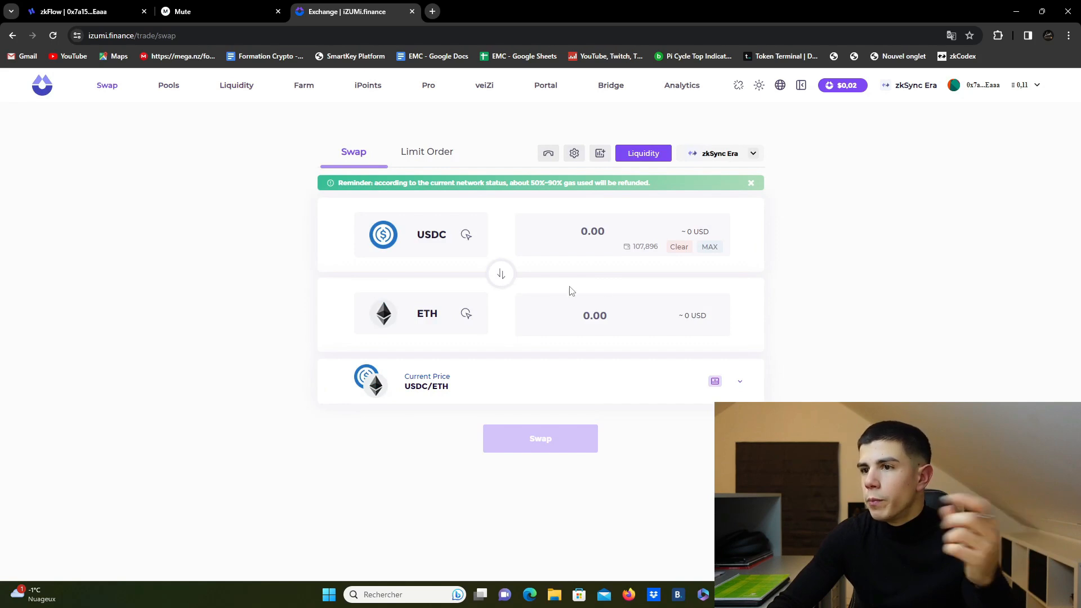
{"action": "left_click", "coordinate": [707, 248]}
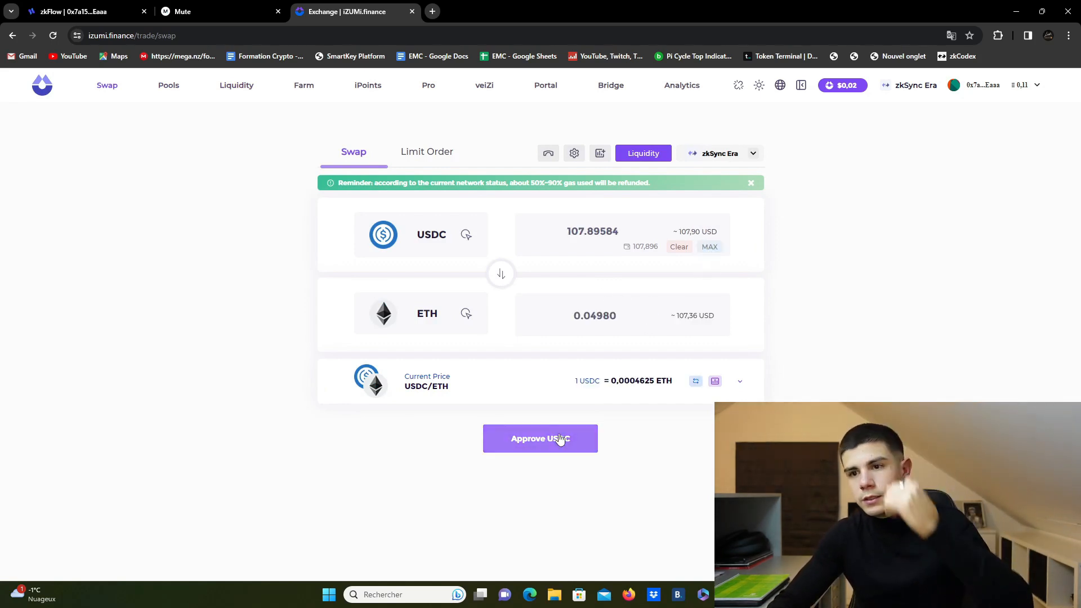
Step: Request USDC spending approval for the swap and approve a cap equal to the full 107.895855 USDC balance in MetaMask
{"action": "left_click", "coordinate": [539, 447]}
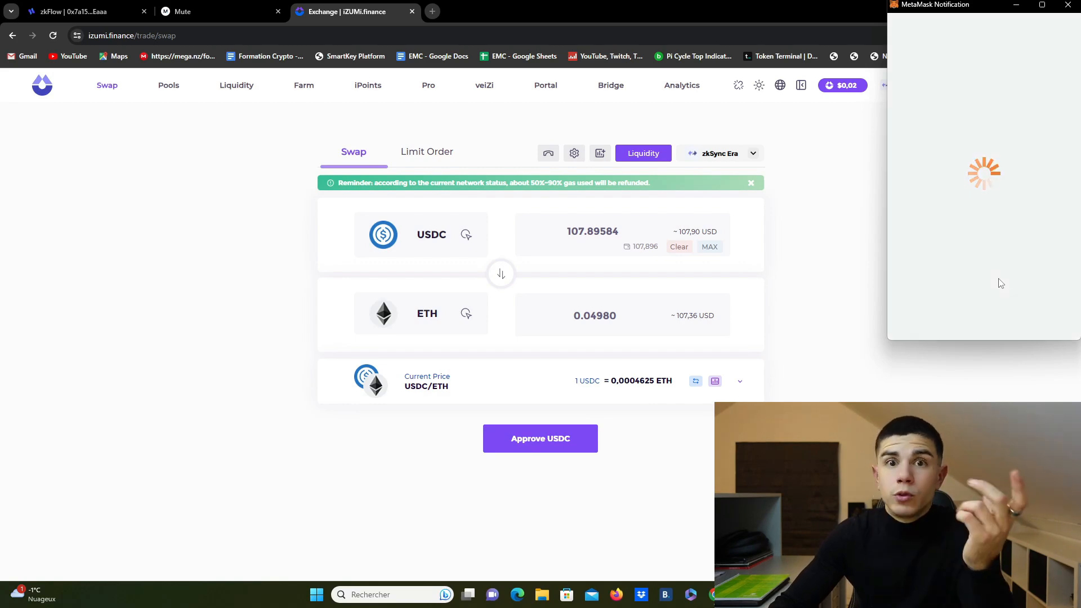
{"action": "left_click", "coordinate": [1034, 242]}
{"action": "scroll", "coordinate": [1009, 282], "scroll_direction": "down", "scroll_amount": 3}
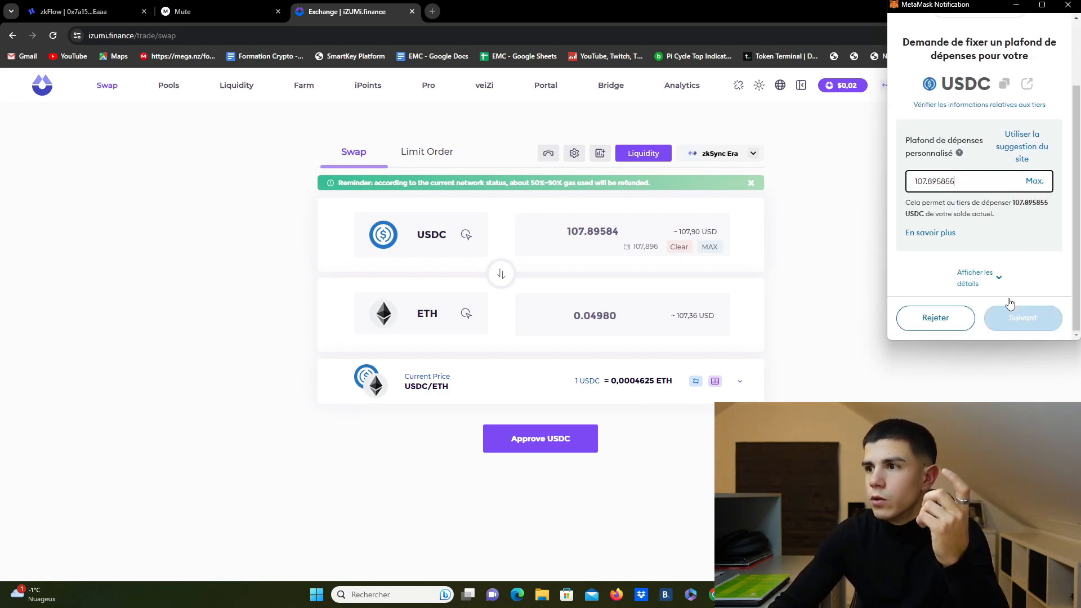
{"action": "left_click", "coordinate": [1022, 316]}
{"action": "left_click", "coordinate": [1022, 313]}
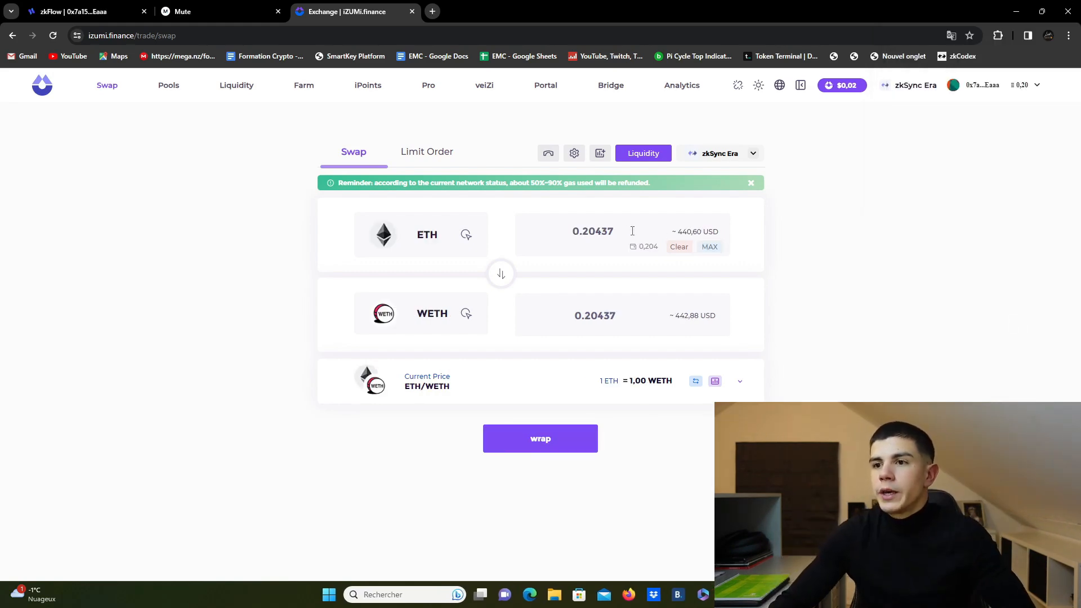
Step: Check the ETH amount in the swap form, reload the wallet's zkFlow page and examine its interactions and fees spent
{"action": "left_click_drag", "start_coordinate": [621, 241], "coordinate": [554, 229]}
{"action": "left_click", "coordinate": [814, 248]}
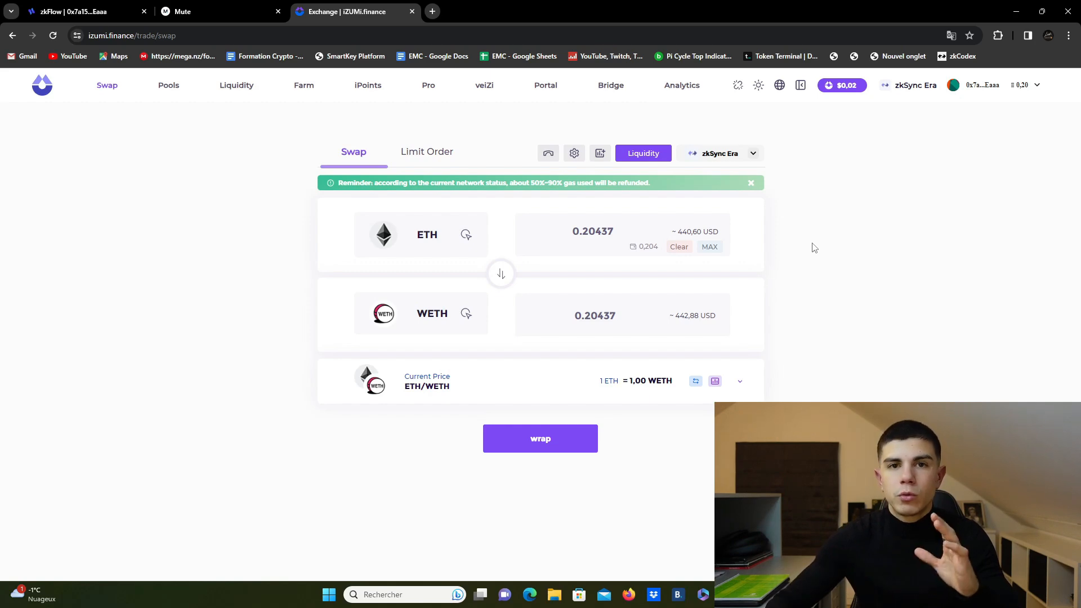
{"action": "left_click", "coordinate": [84, 12]}
{"action": "left_click", "coordinate": [54, 35]}
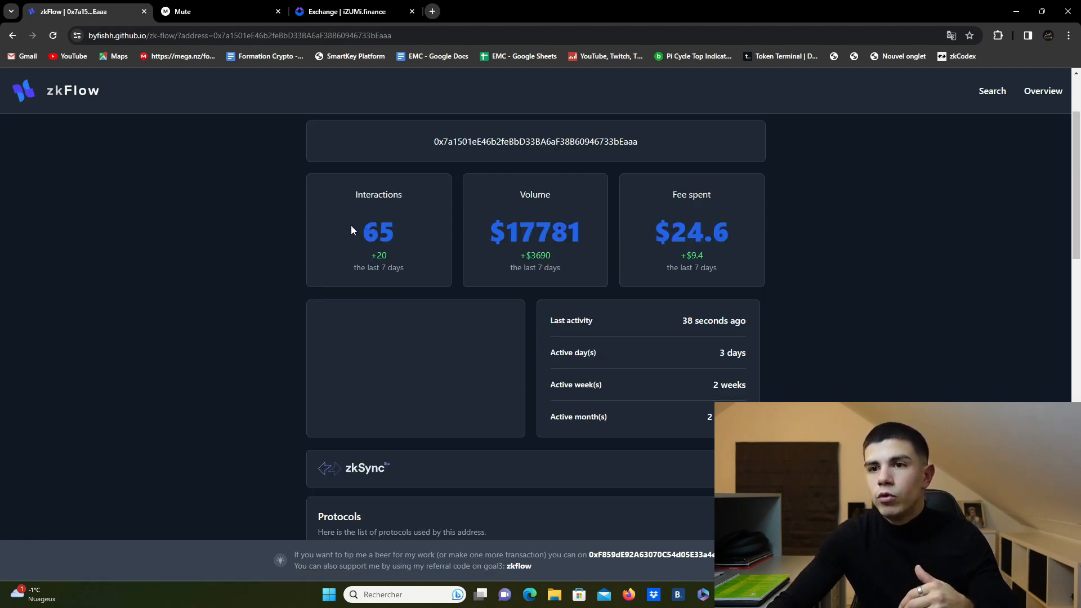
{"action": "left_click_drag", "start_coordinate": [362, 227], "coordinate": [405, 233]}
{"action": "left_click", "coordinate": [403, 234]}
{"action": "left_click_drag", "start_coordinate": [657, 237], "coordinate": [735, 234]}
{"action": "left_click", "coordinate": [736, 234]}
Step: Examine the zkFlow protocols list for interactions and last activity, from the used DEXs down to the protocols without activity
{"action": "scroll", "coordinate": [827, 279], "scroll_direction": "down", "scroll_amount": 3}
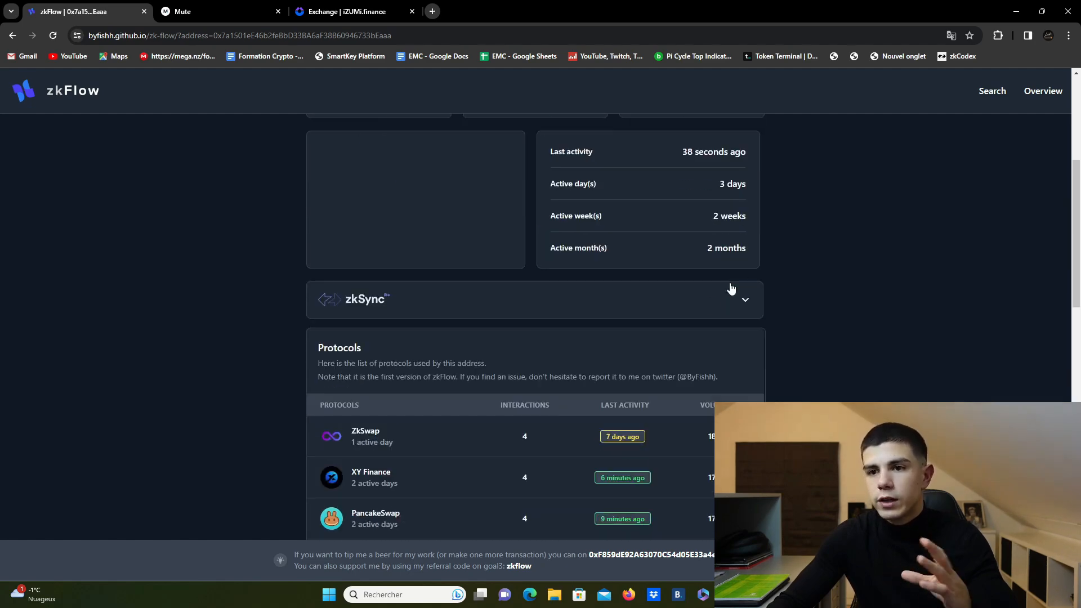
{"action": "scroll", "coordinate": [684, 308], "scroll_direction": "down", "scroll_amount": 7}
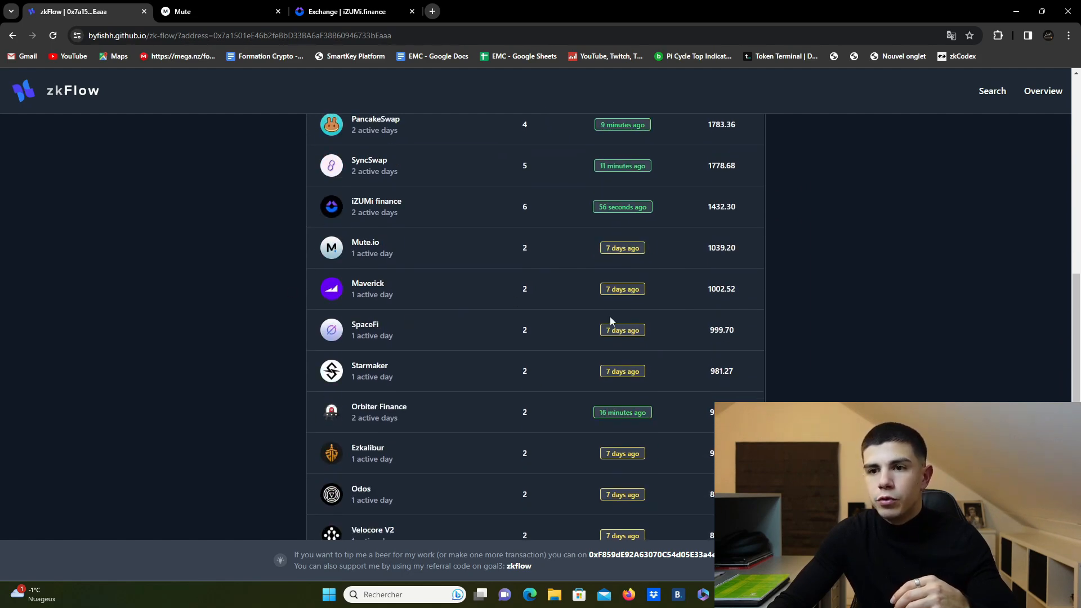
{"action": "scroll", "coordinate": [614, 292], "scroll_direction": "down", "scroll_amount": 3}
{"action": "scroll", "coordinate": [573, 336], "scroll_direction": "up", "scroll_amount": 3}
{"action": "scroll", "coordinate": [677, 380], "scroll_direction": "down", "scroll_amount": 4}
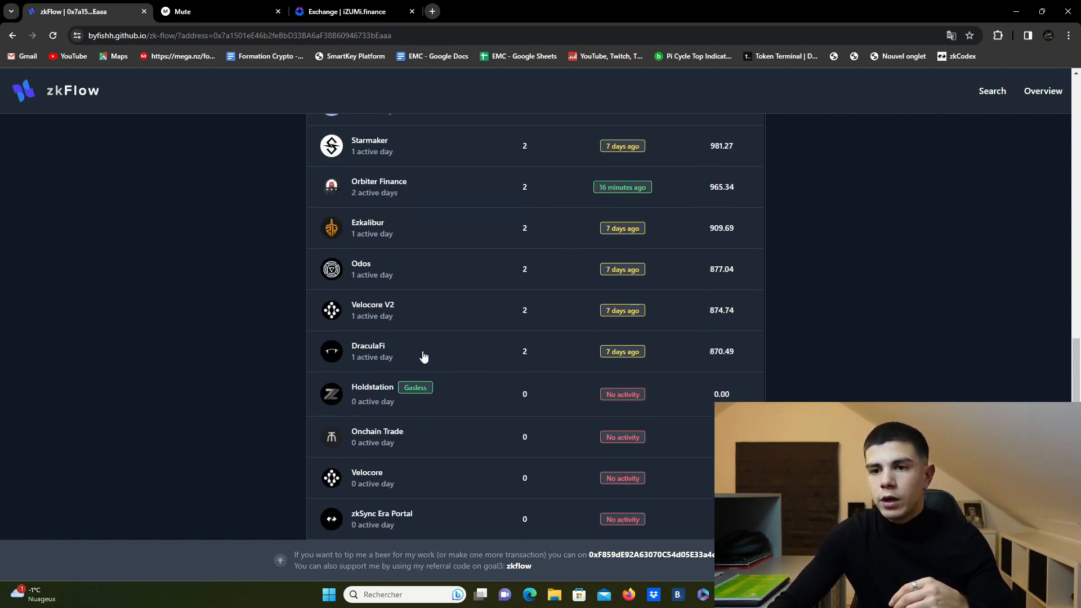
{"action": "scroll", "coordinate": [440, 362], "scroll_direction": "up", "scroll_amount": 2}
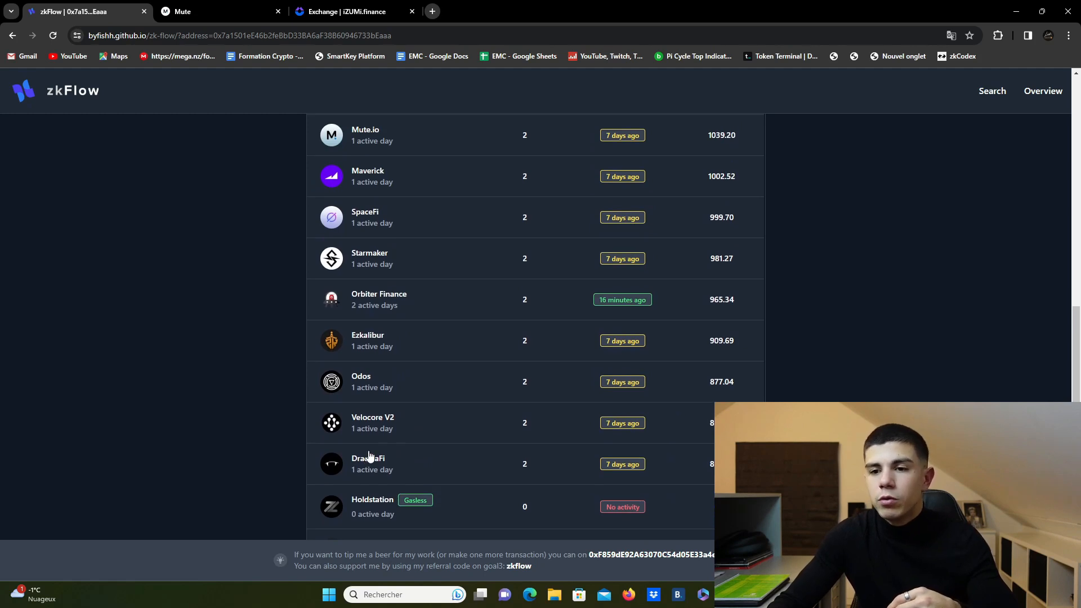
{"action": "scroll", "coordinate": [478, 321], "scroll_direction": "up", "scroll_amount": 1}
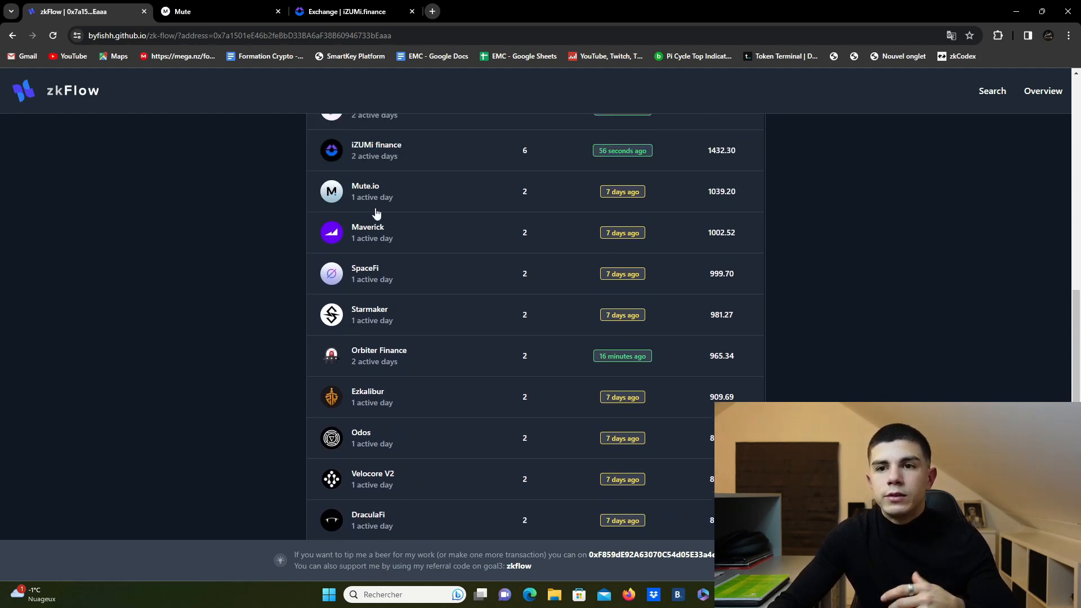
{"action": "scroll", "coordinate": [388, 335], "scroll_direction": "down", "scroll_amount": 6}
{"action": "scroll", "coordinate": [510, 393], "scroll_direction": "down", "scroll_amount": 2}
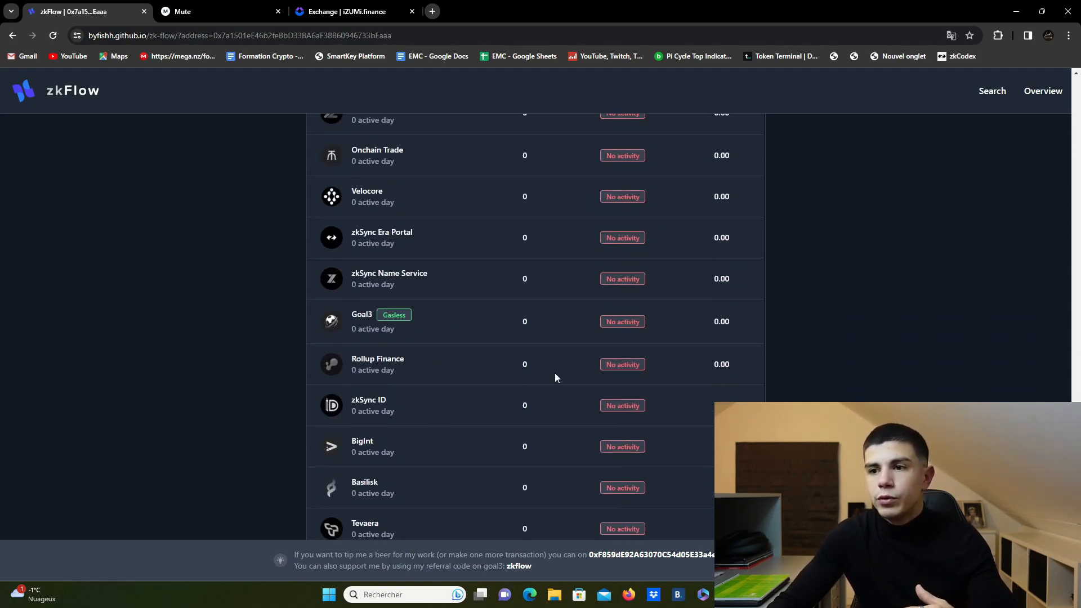
{"action": "scroll", "coordinate": [596, 416], "scroll_direction": "up", "scroll_amount": 9}
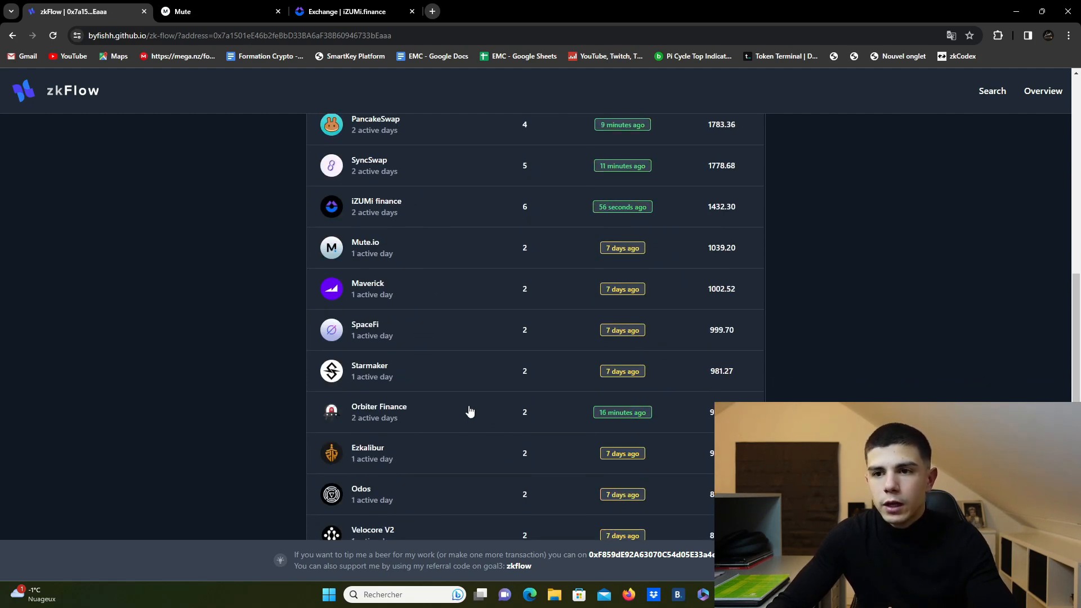
{"action": "scroll", "coordinate": [485, 408], "scroll_direction": "down", "scroll_amount": 2}
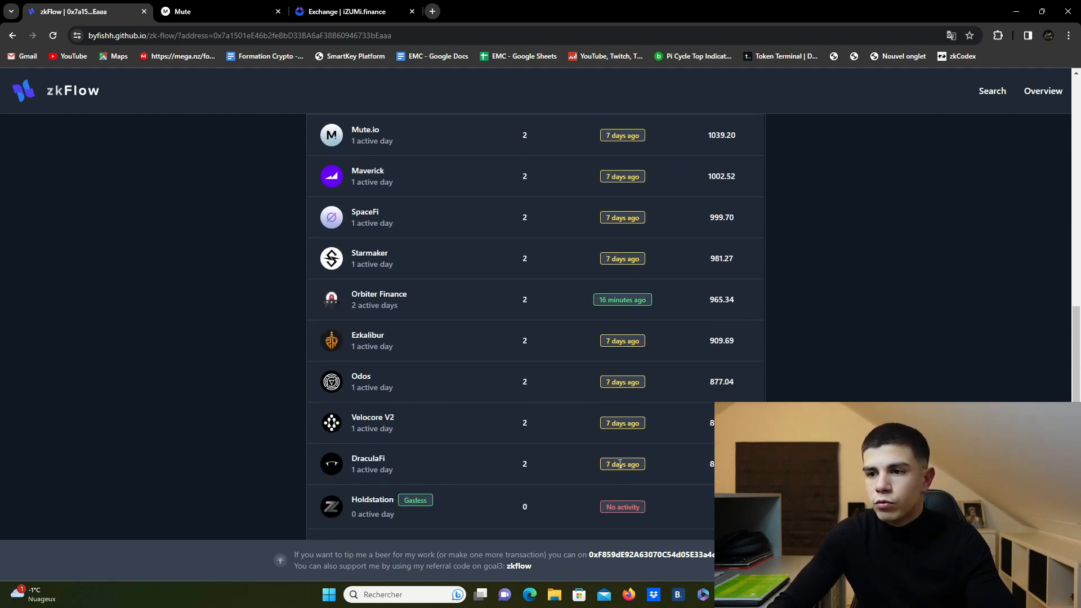
{"action": "scroll", "coordinate": [624, 408], "scroll_direction": "up", "scroll_amount": 4}
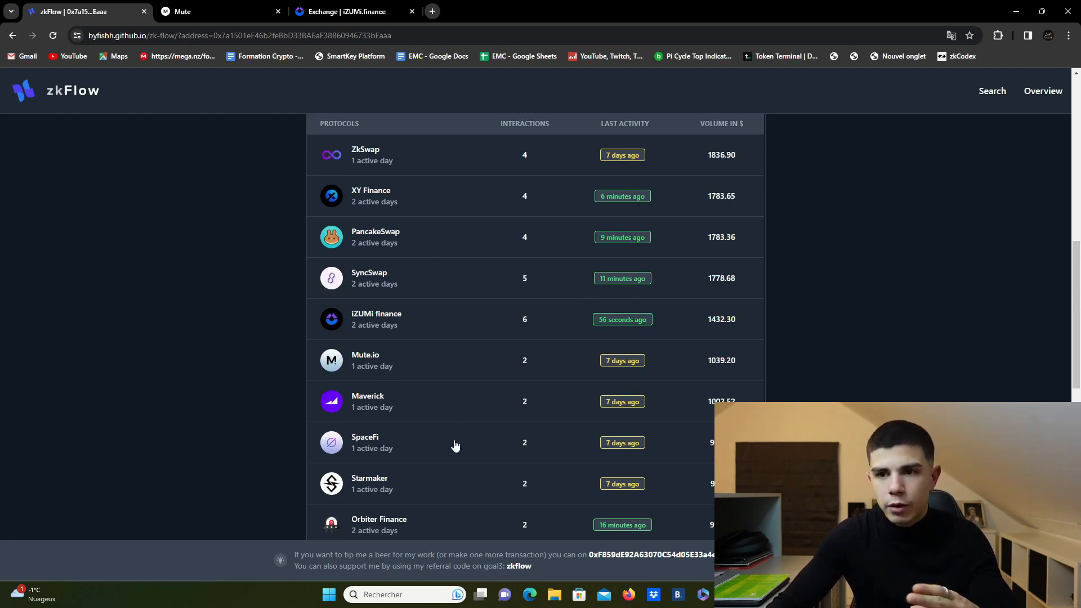
Step: Review the wallet's activity summary on zkFlow, including active days, weeks and months, and inspect the total fee spent
{"action": "scroll", "coordinate": [454, 440], "scroll_direction": "up", "scroll_amount": 10}
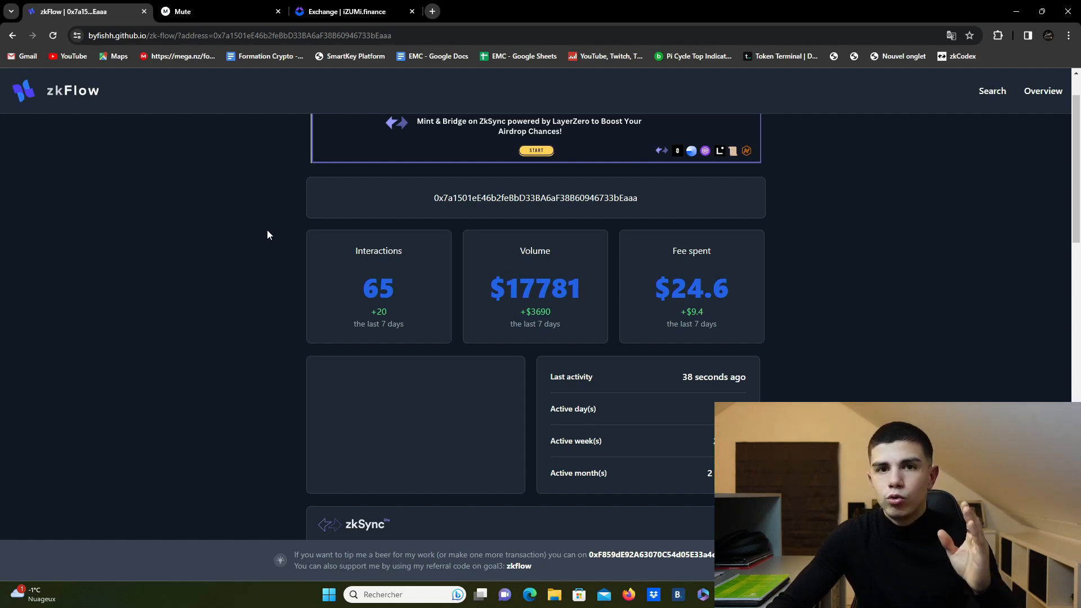
{"action": "scroll", "coordinate": [268, 228], "scroll_direction": "down", "scroll_amount": 2}
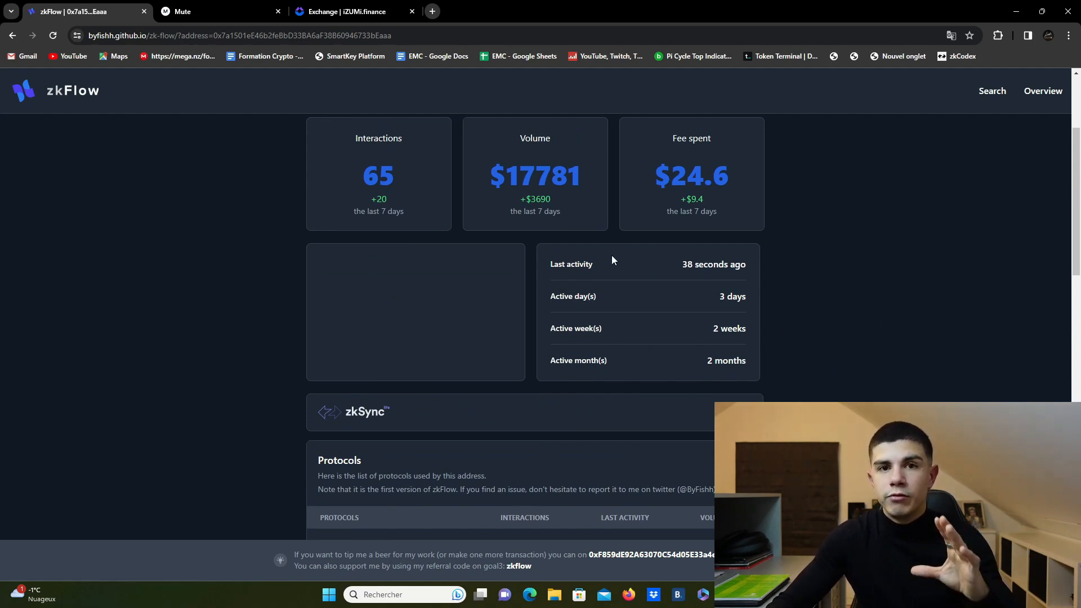
{"action": "scroll", "coordinate": [627, 274], "scroll_direction": "down", "scroll_amount": 3}
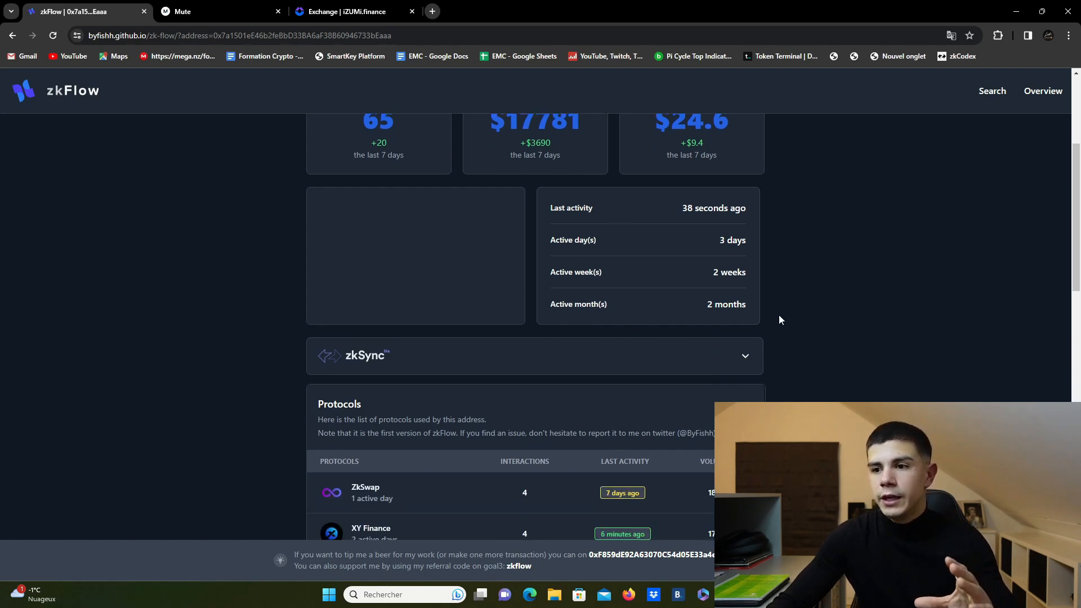
{"action": "scroll", "coordinate": [705, 363], "scroll_direction": "up", "scroll_amount": 6}
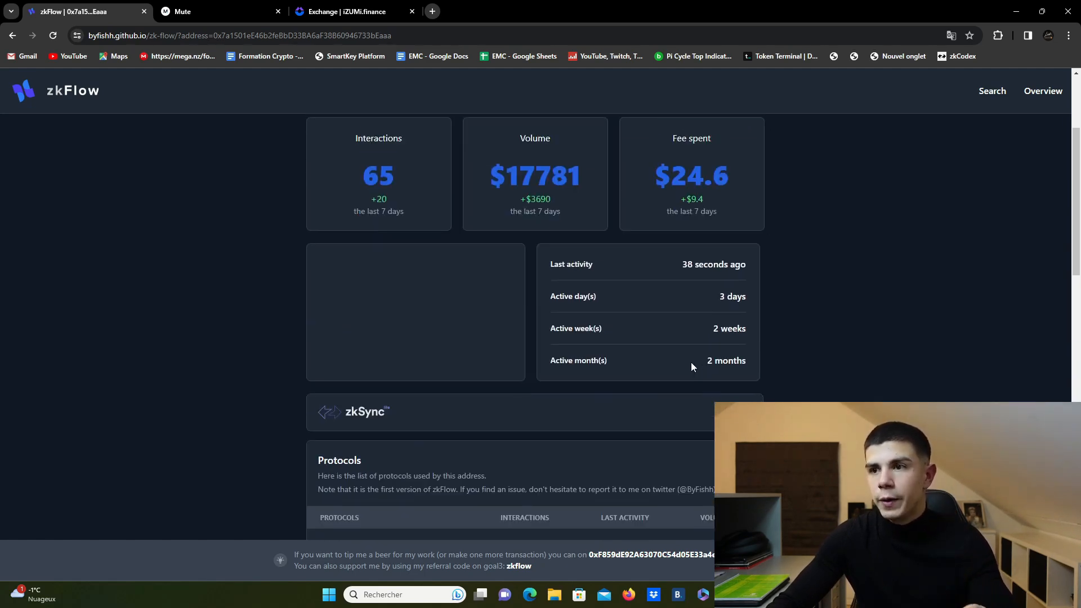
{"action": "left_click_drag", "start_coordinate": [654, 345], "coordinate": [734, 343]}
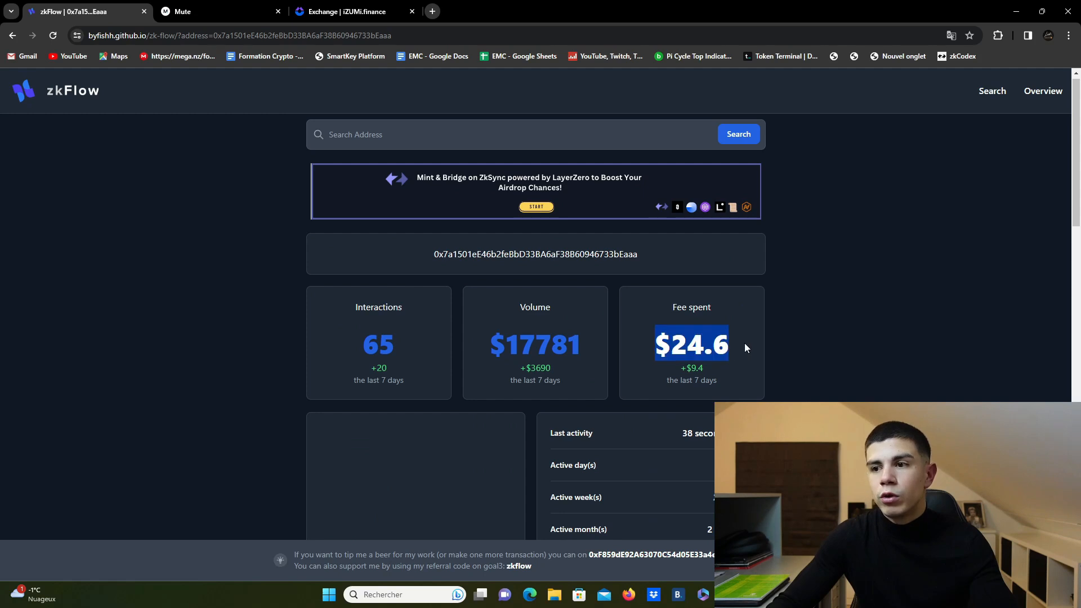
{"action": "left_click", "coordinate": [751, 338]}
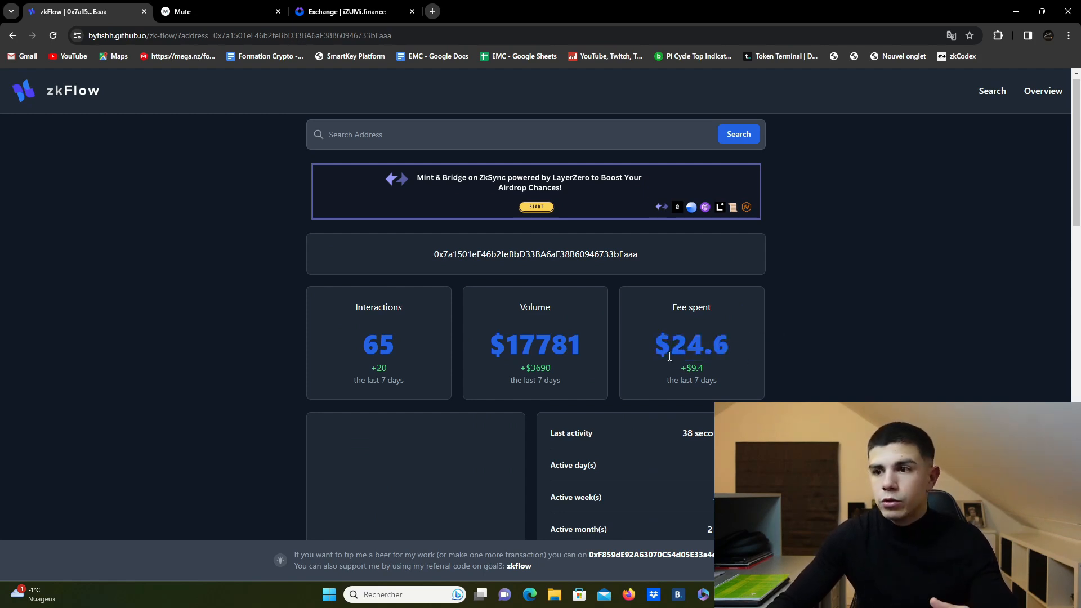
{"action": "left_click_drag", "start_coordinate": [672, 343], "coordinate": [736, 349]}
{"action": "left_click", "coordinate": [727, 345]}
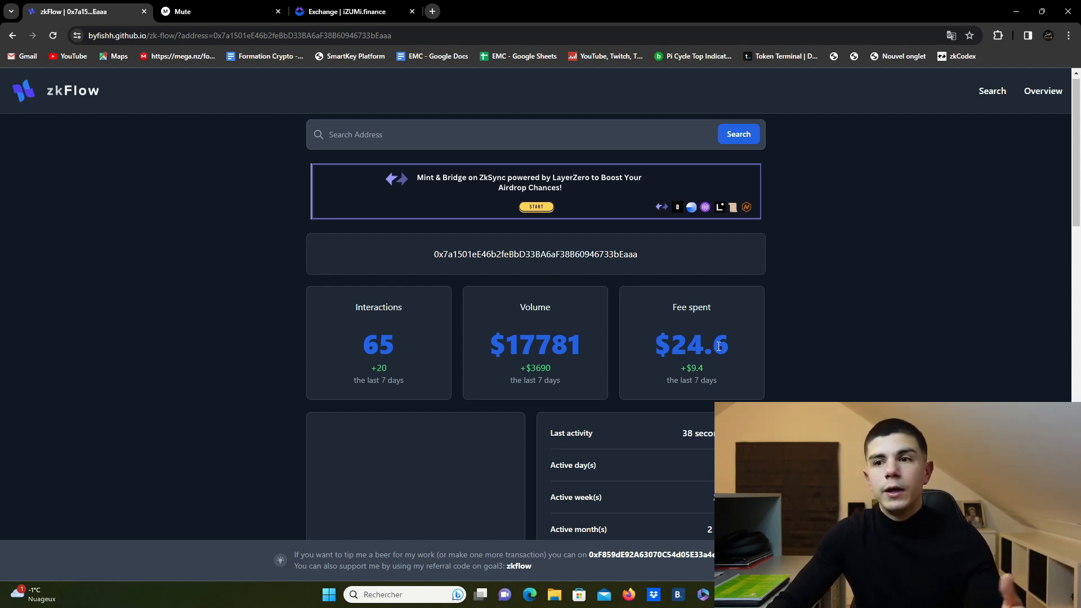
Step: Compare the wallet's overall interactions and volume with the per-protocol interactions and last activity dates on zkFlow
{"action": "scroll", "coordinate": [719, 346], "scroll_direction": "down", "scroll_amount": 1}
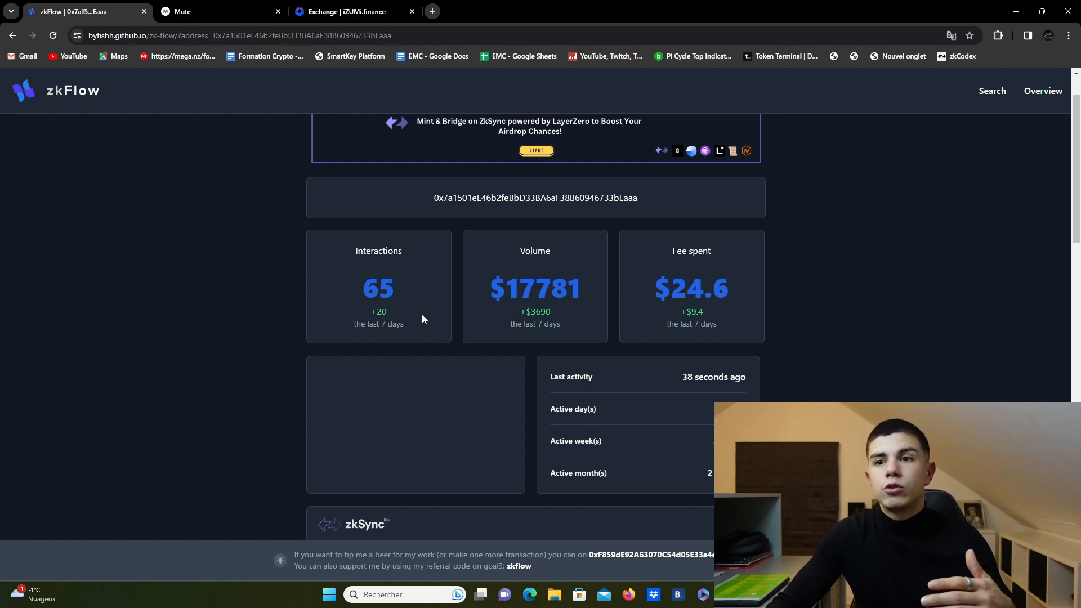
{"action": "scroll", "coordinate": [545, 360], "scroll_direction": "down", "scroll_amount": 6}
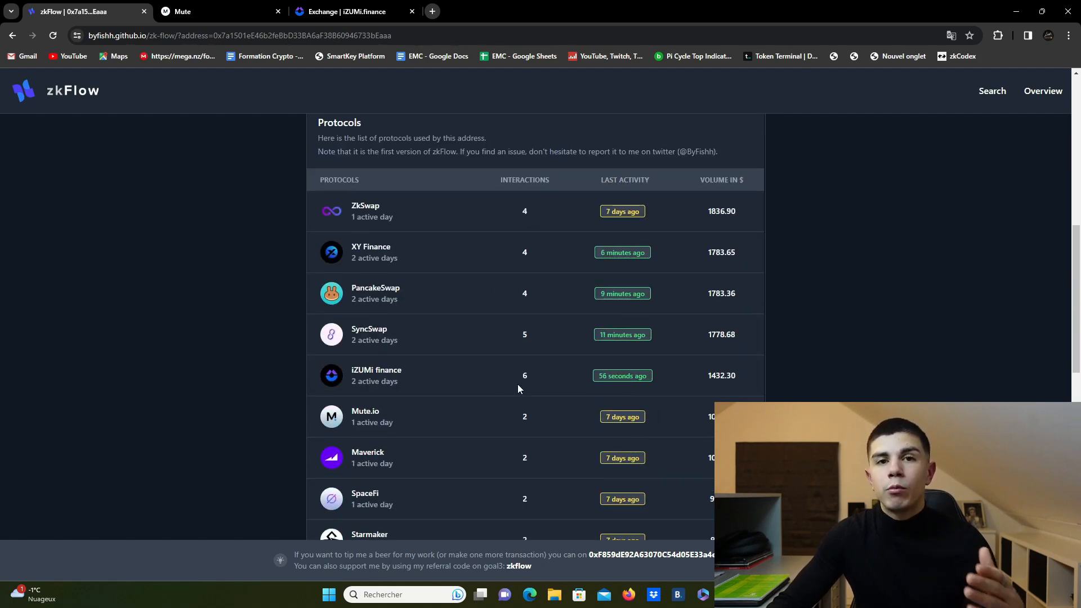
{"action": "scroll", "coordinate": [518, 384], "scroll_direction": "up", "scroll_amount": 10}
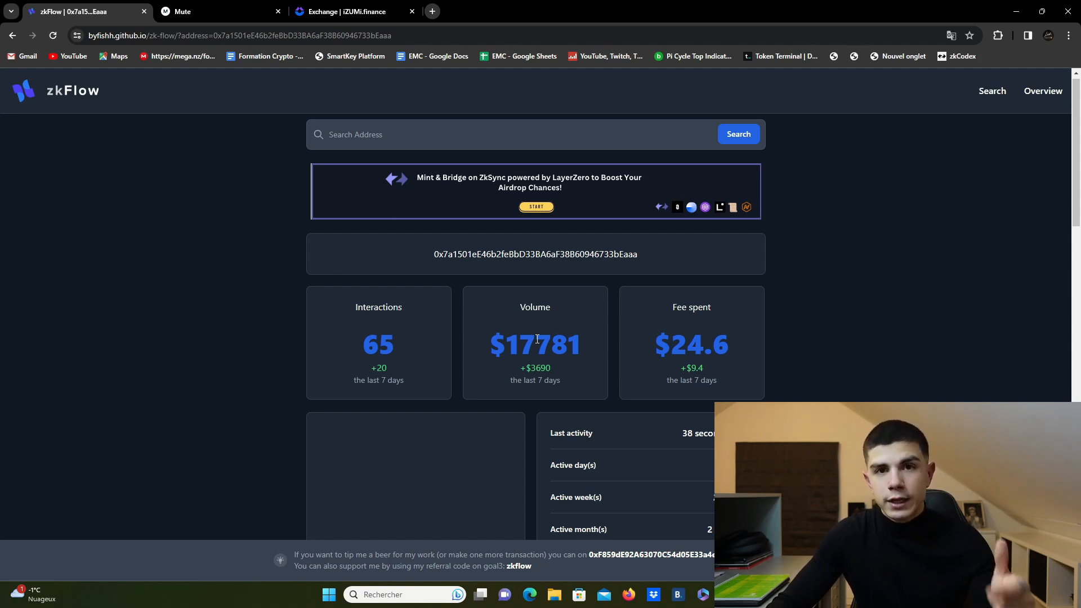
{"action": "scroll", "coordinate": [537, 339], "scroll_direction": "down", "scroll_amount": 10}
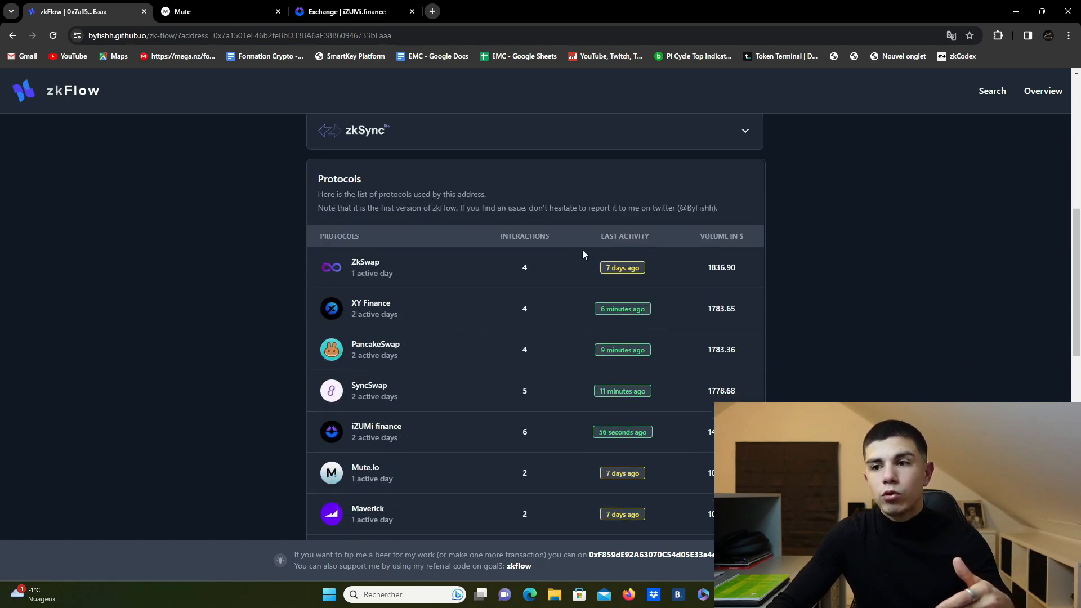
{"action": "scroll", "coordinate": [630, 403], "scroll_direction": "down", "scroll_amount": 3}
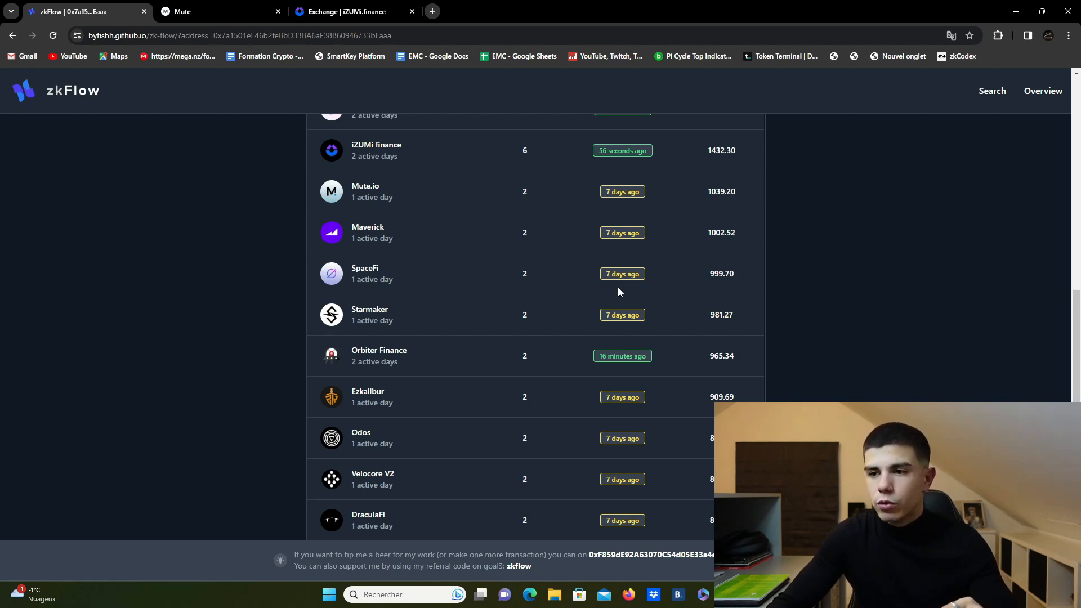
{"action": "scroll", "coordinate": [562, 291], "scroll_direction": "down", "scroll_amount": 2}
{"action": "scroll", "coordinate": [517, 311], "scroll_direction": "up", "scroll_amount": 3}
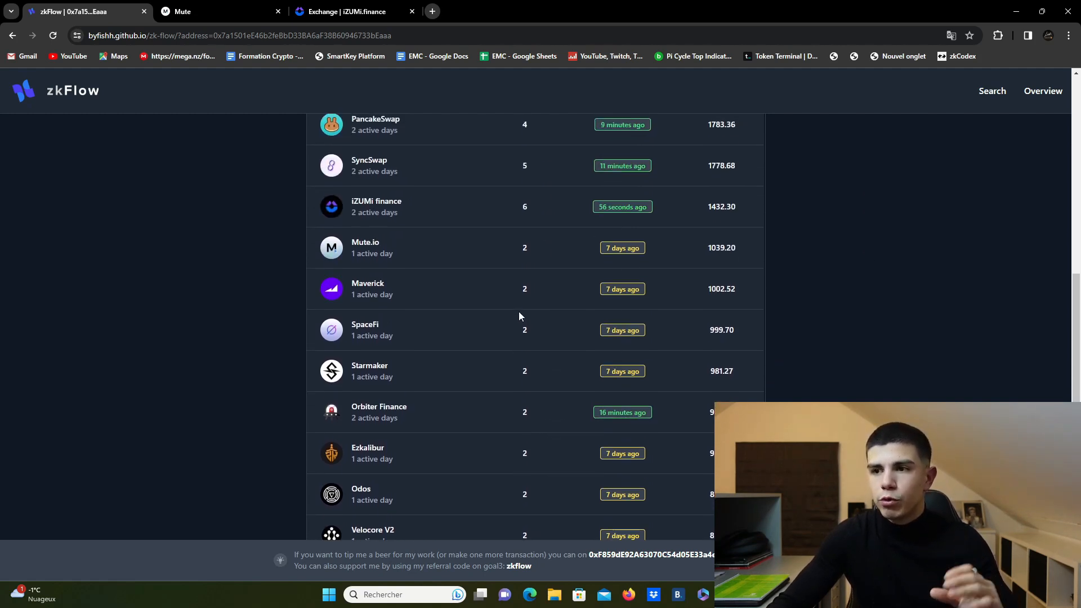
{"action": "scroll", "coordinate": [515, 318], "scroll_direction": "up", "scroll_amount": 4}
{"action": "scroll", "coordinate": [521, 337], "scroll_direction": "up", "scroll_amount": 10}
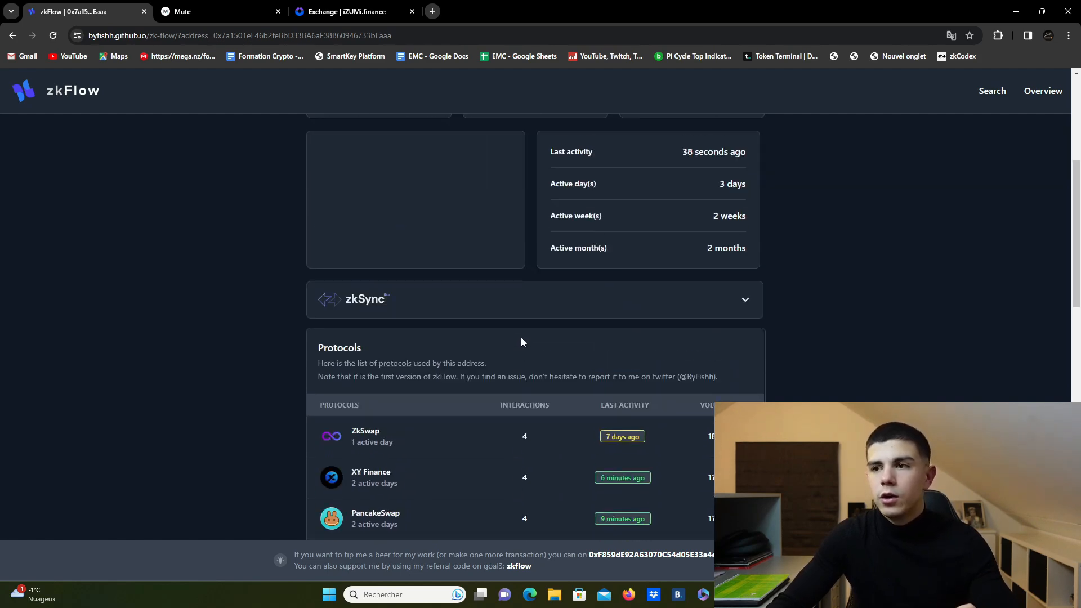